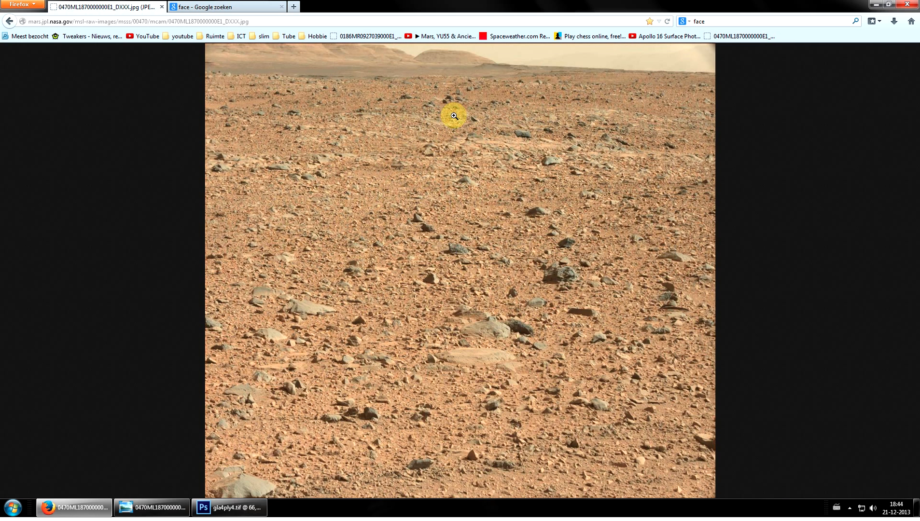
# Examine the hills on the horizon of the Mars photo in the browser and enlarged in Windows Photo Viewer
pyautogui.click(414, 67)
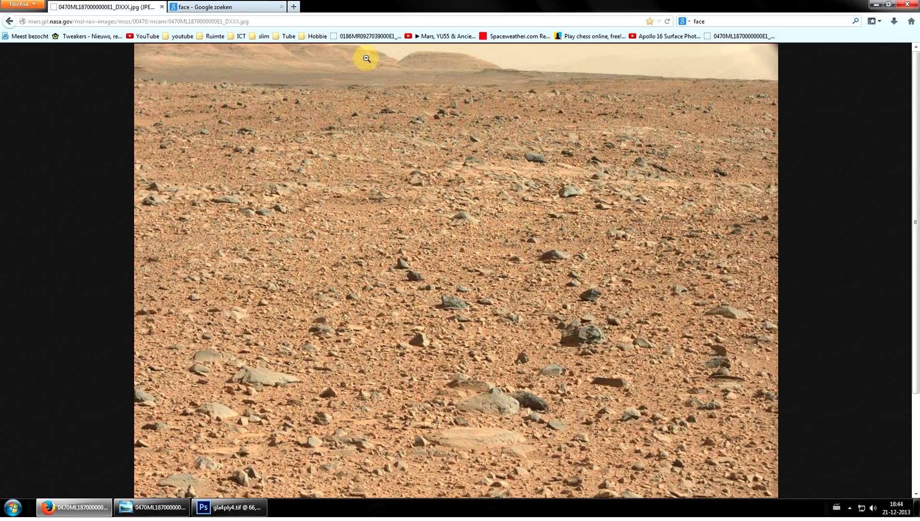
pyautogui.click(177, 514)
pyautogui.scroll(2, 419, 50)
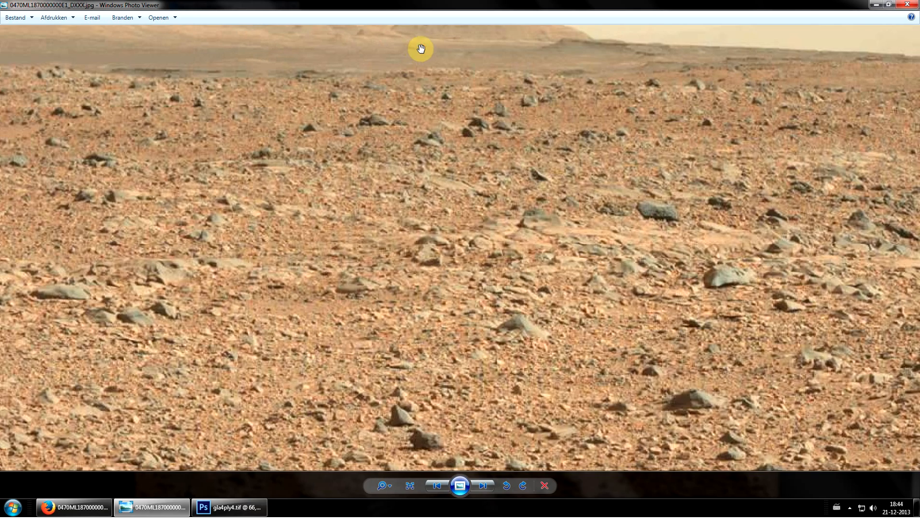
pyautogui.moveTo(424, 57); pyautogui.dragTo(454, 160)
pyautogui.scroll(3, 315, 63)
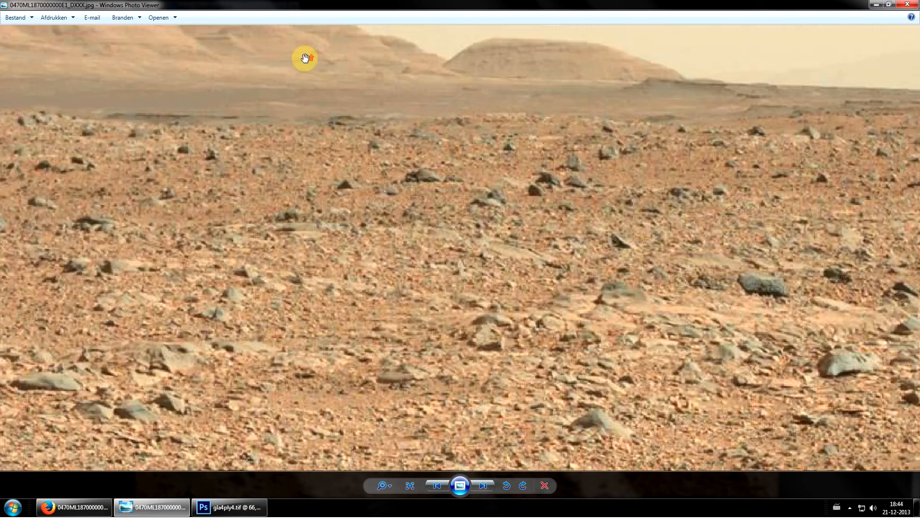
pyautogui.moveTo(318, 67); pyautogui.dragTo(339, 152)
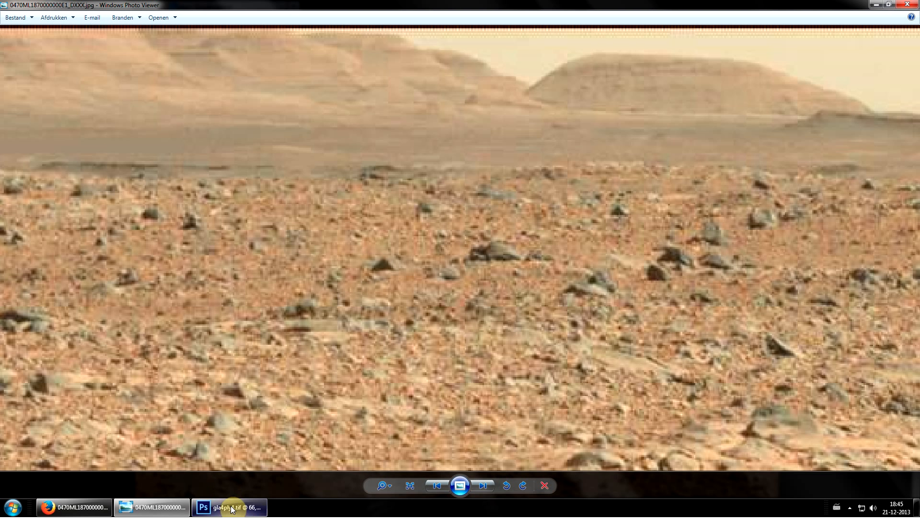
pyautogui.moveTo(232, 509)
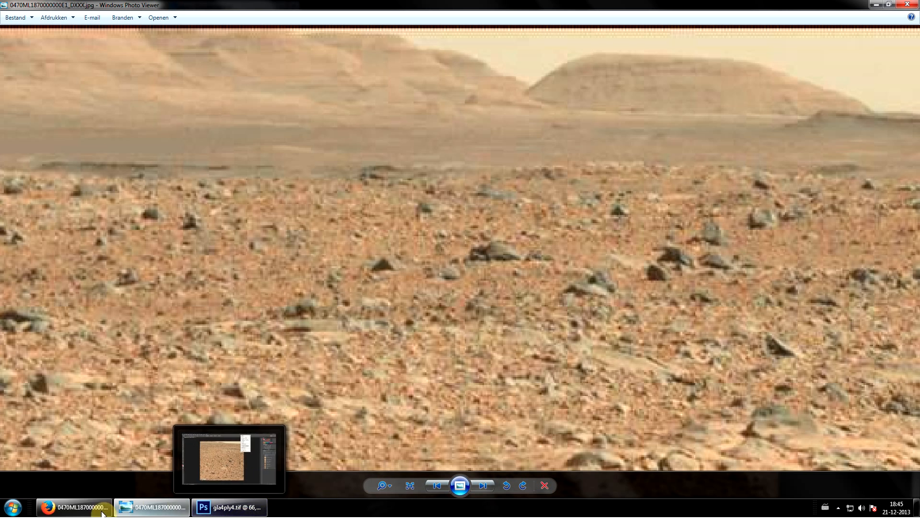
pyautogui.moveTo(108, 513)
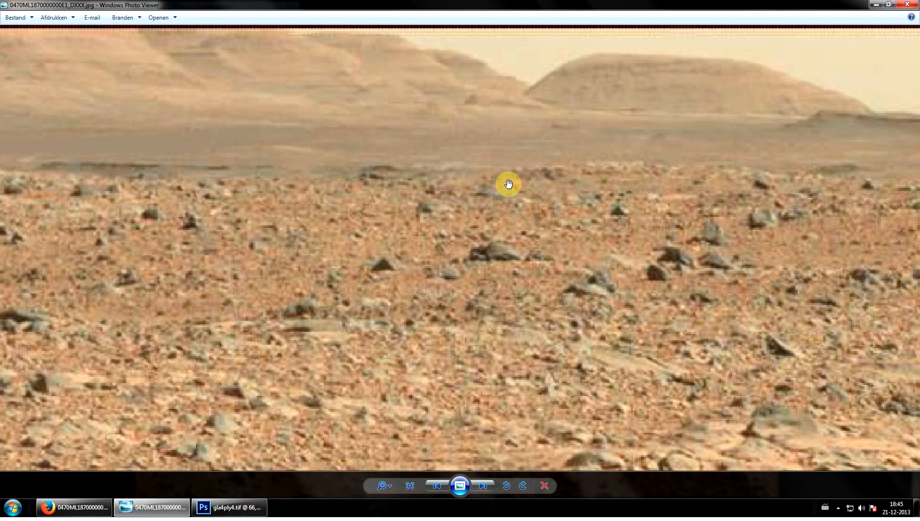
pyautogui.moveTo(507, 185); pyautogui.dragTo(504, 240)
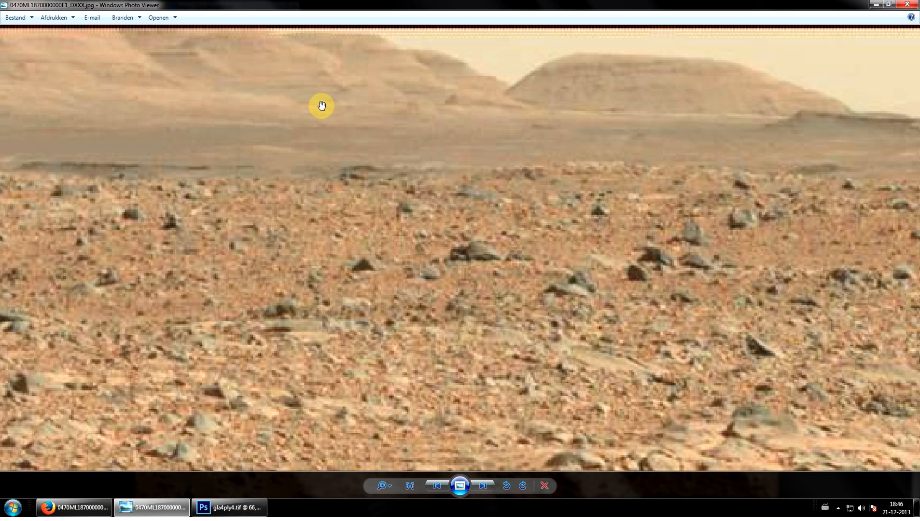
# Switch to gla4ply4.tif in Photoshop, collapse the floating Google panel and magnify the horizon hills to 400%
pyautogui.click(245, 515)
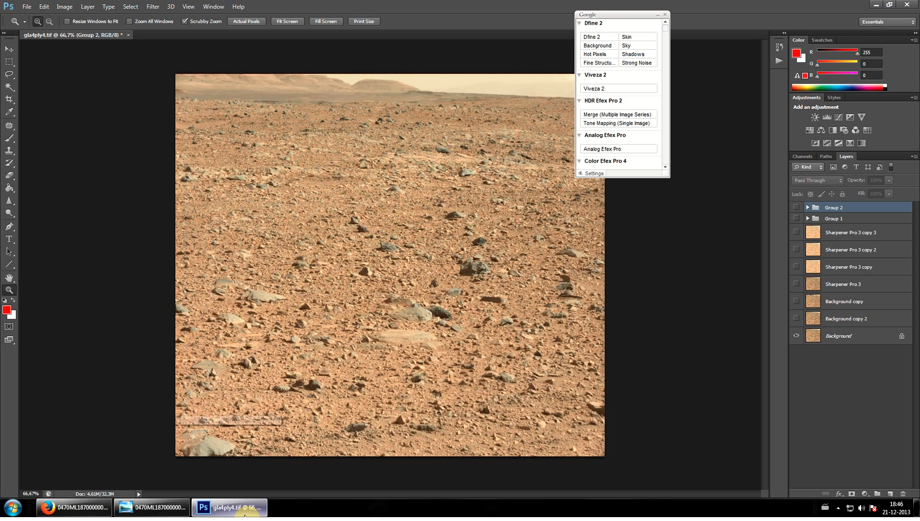
pyautogui.click(658, 15)
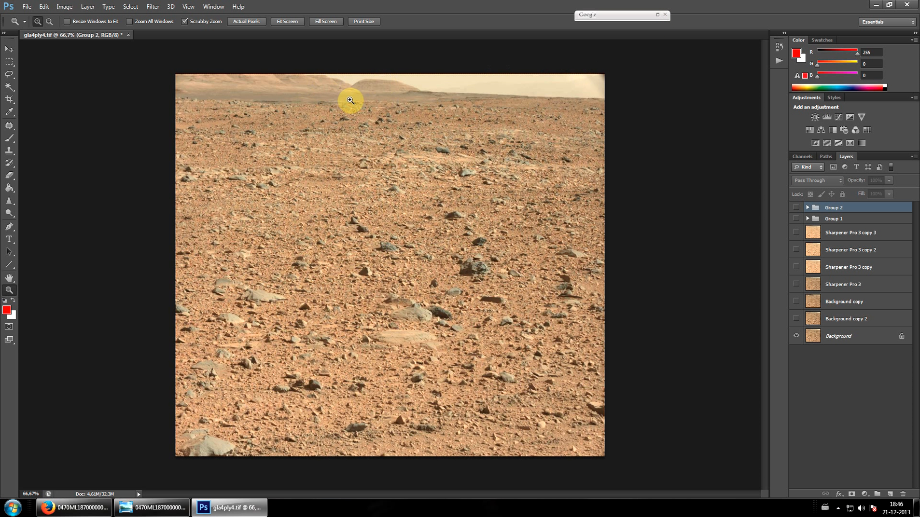
pyautogui.moveTo(350, 100); pyautogui.dragTo(350, 100)
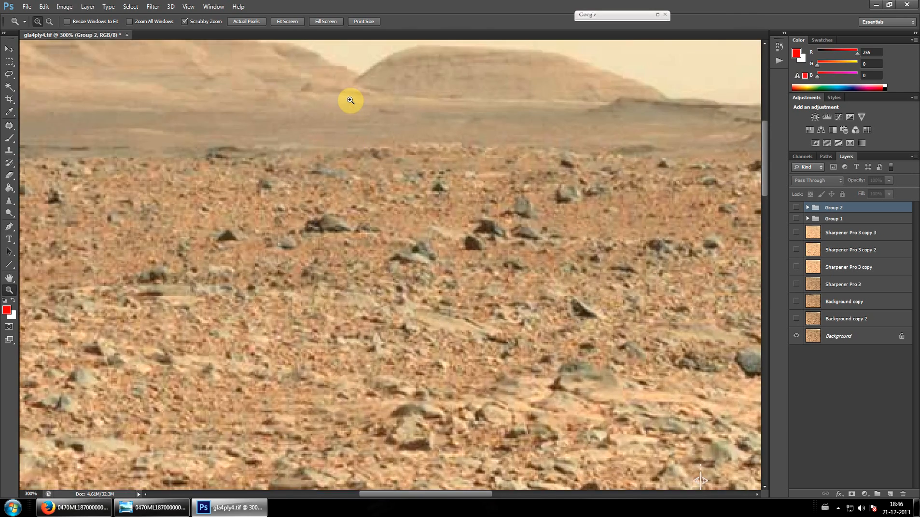
pyautogui.scroll(2, 350, 99)
pyautogui.click(292, 180)
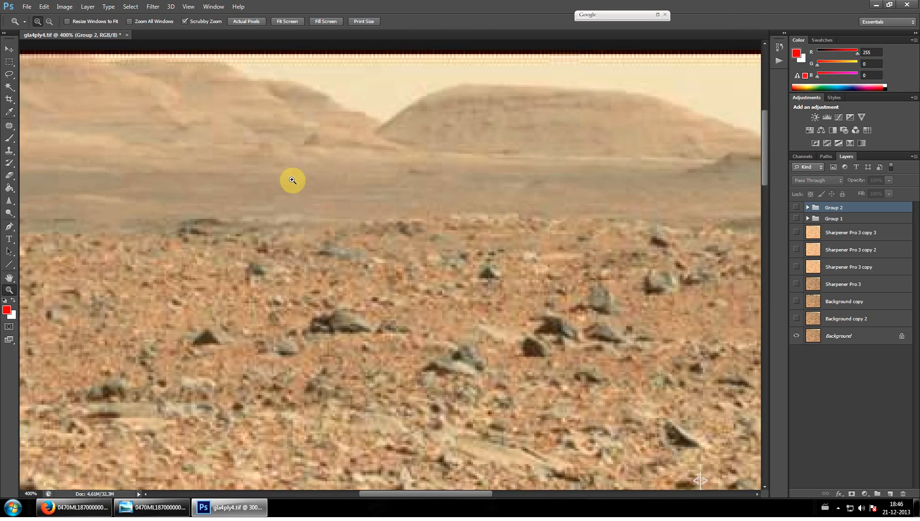
pyautogui.scroll(2, 344, 314)
pyautogui.moveTo(409, 495); pyautogui.dragTo(394, 496)
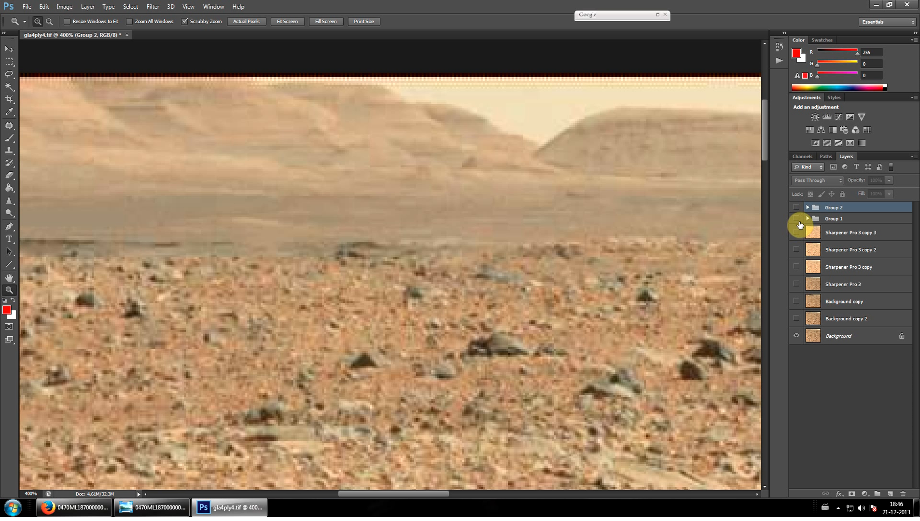
pyautogui.moveTo(385, 494); pyautogui.dragTo(392, 492)
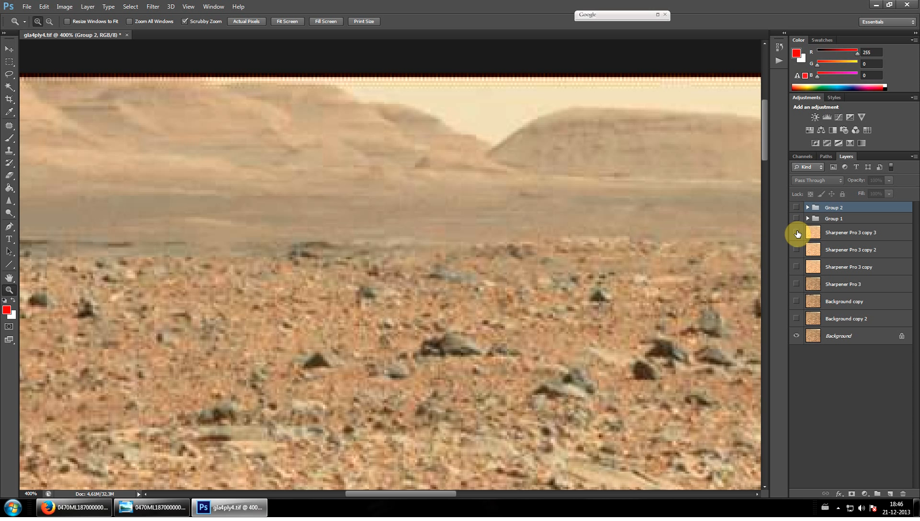
# Show and select the Sharpener Pro 3 copy layer, and expand and show the Group 1 adjustments above it
pyautogui.click(796, 250)
pyautogui.click(796, 266)
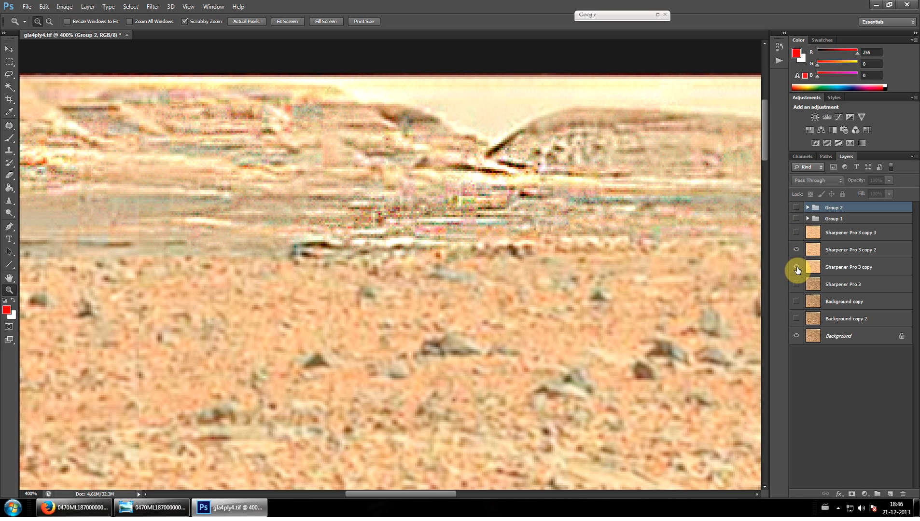
pyautogui.click(795, 251)
pyautogui.click(841, 268)
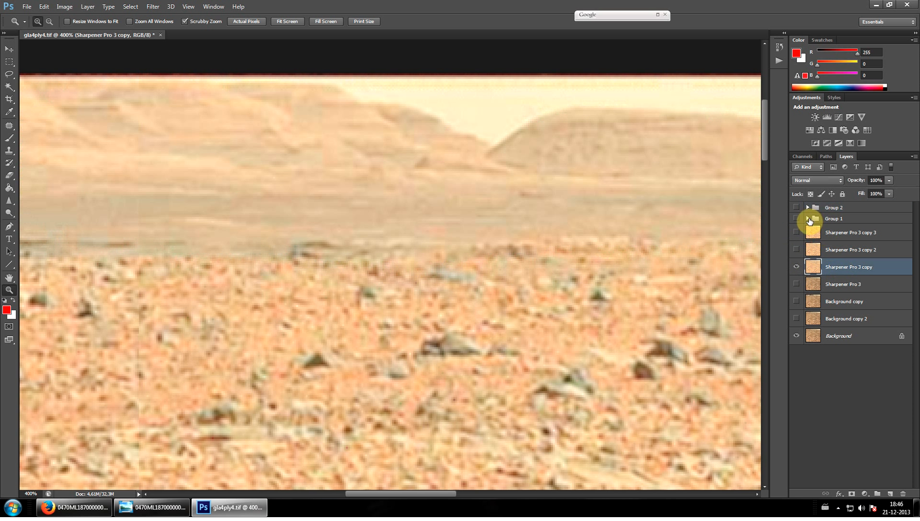
pyautogui.click(803, 219)
pyautogui.click(796, 221)
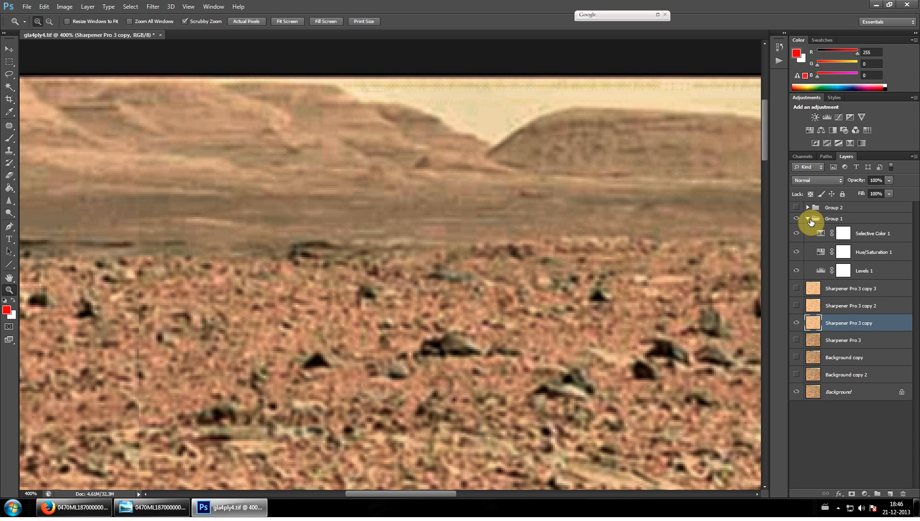
# Compare the image with and without Group 1 and the Sharpener Pro 3 copy layer, leaving both shown
pyautogui.click(796, 218)
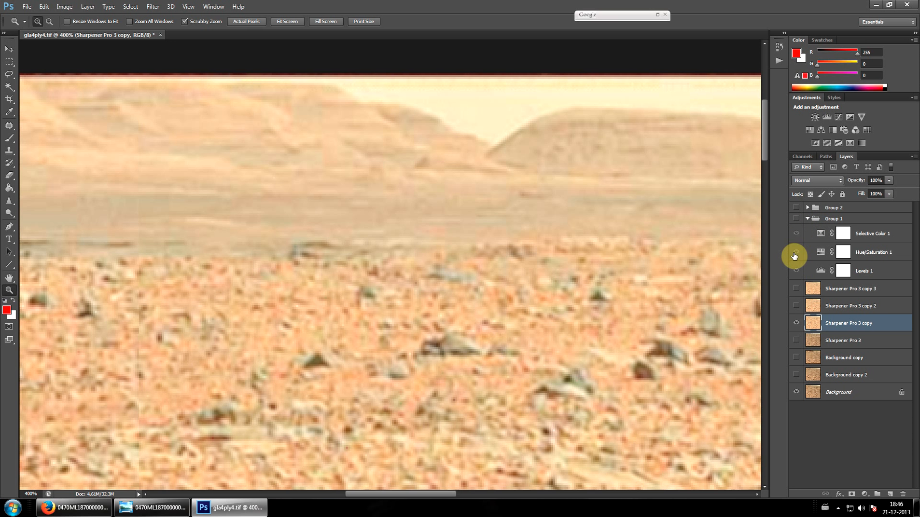
pyautogui.click(796, 323)
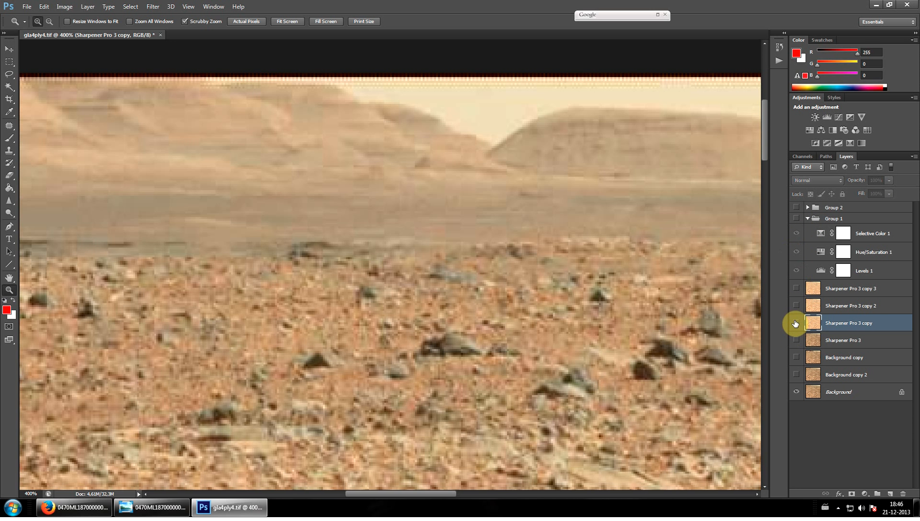
pyautogui.click(796, 323)
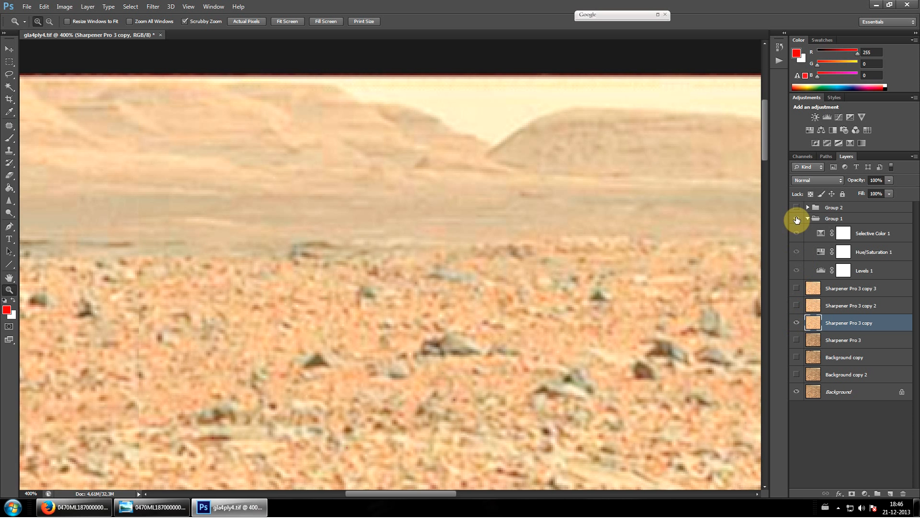
pyautogui.click(796, 220)
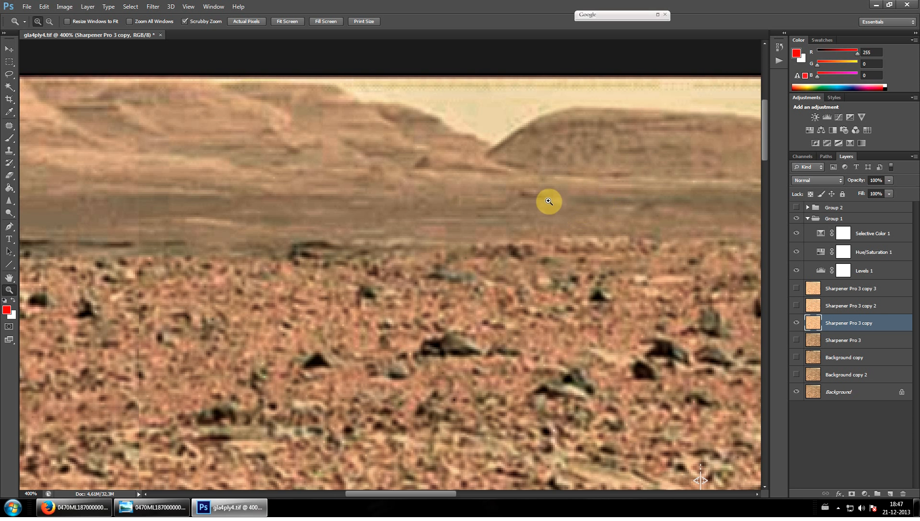
# Inspect the rounded hill and the ridge beside it up close, showing the Sharpener Pro 3 copy 2 layer for stronger sharpening
pyautogui.click(549, 200)
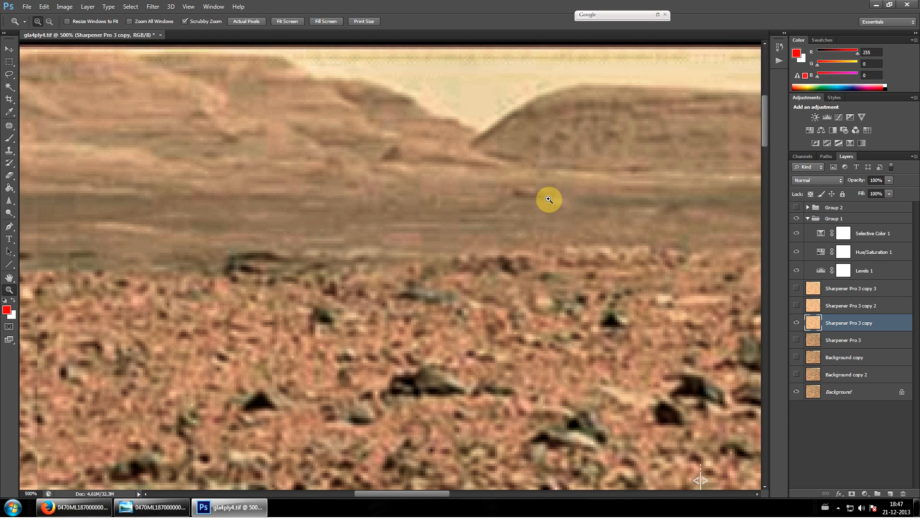
pyautogui.click(559, 200)
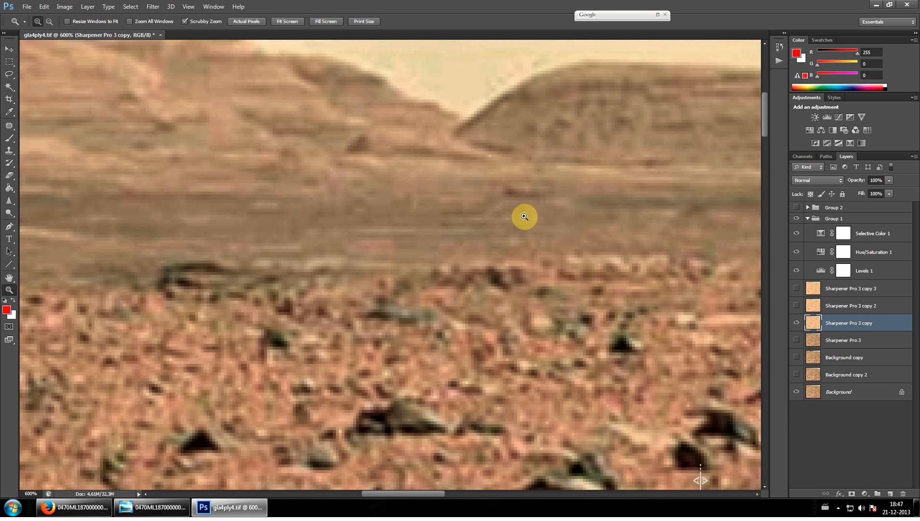
pyautogui.click(10, 52)
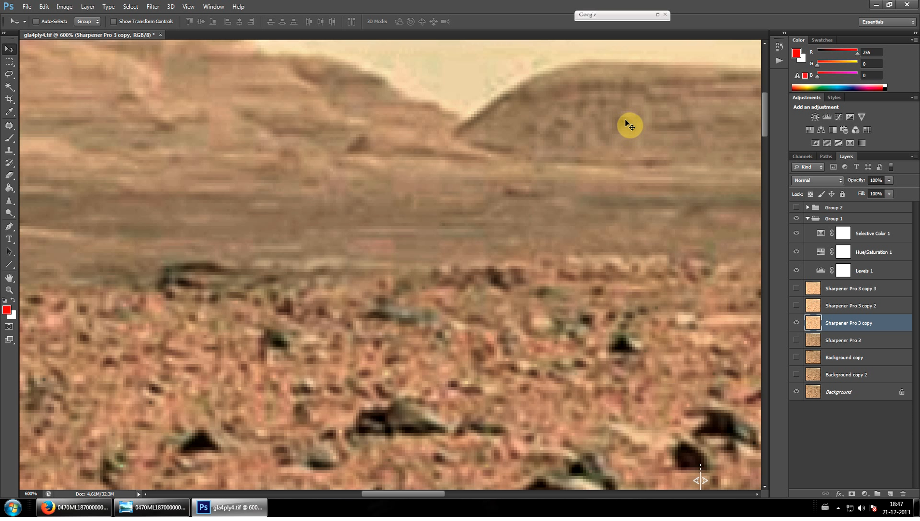
pyautogui.moveTo(435, 493); pyautogui.dragTo(453, 464)
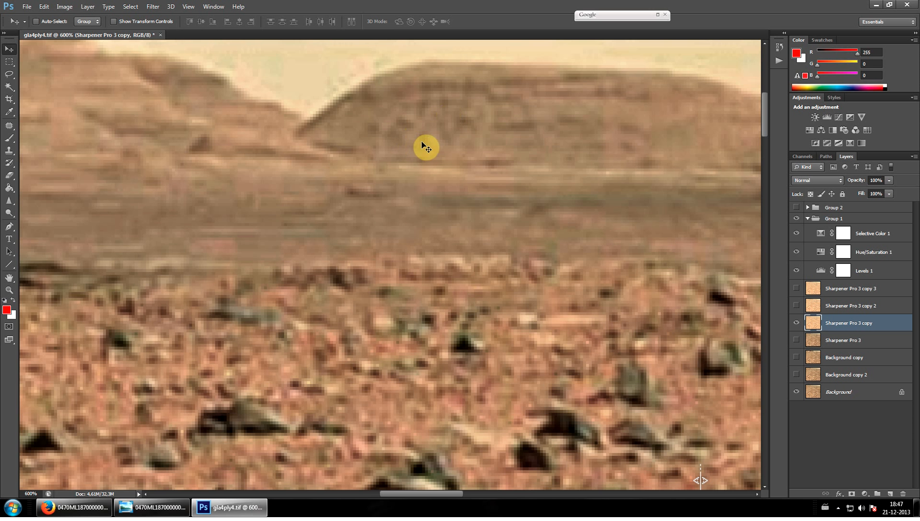
pyautogui.hotkey('ctrl', '-')
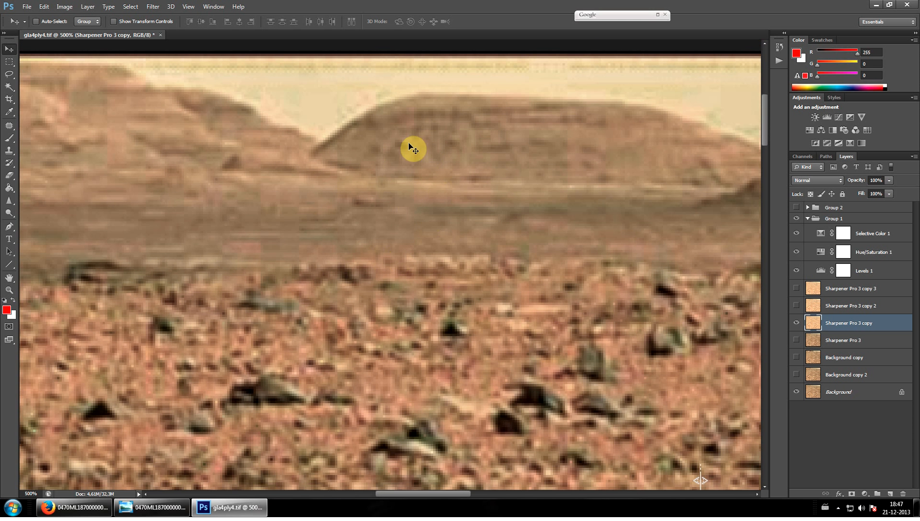
pyautogui.click(797, 306)
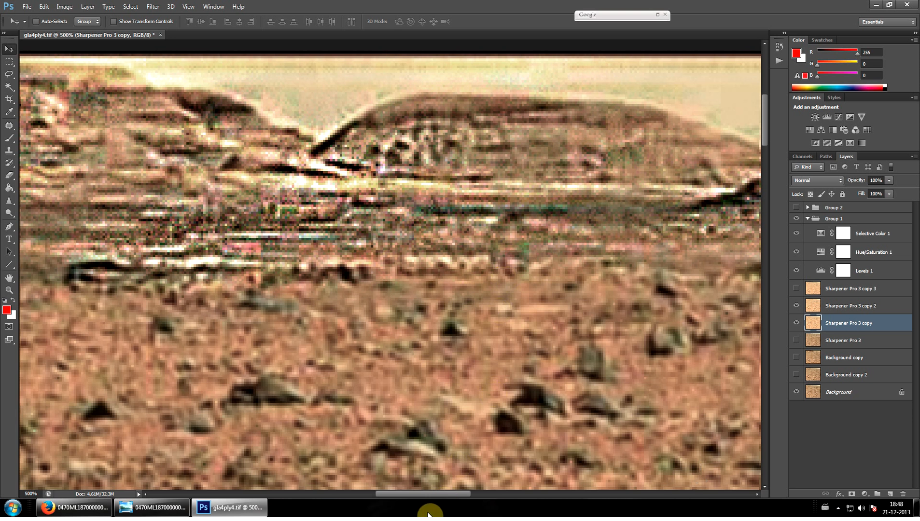
pyautogui.moveTo(456, 492); pyautogui.dragTo(500, 473)
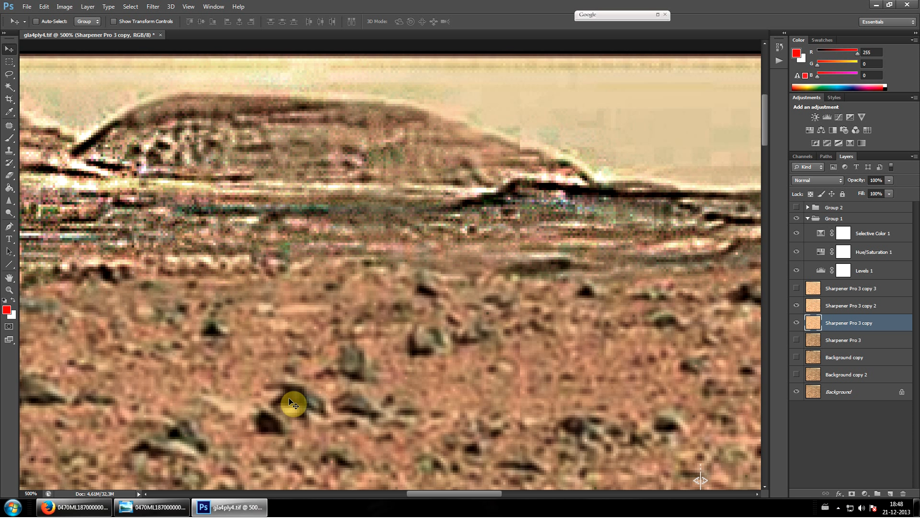
pyautogui.moveTo(455, 494); pyautogui.dragTo(493, 492)
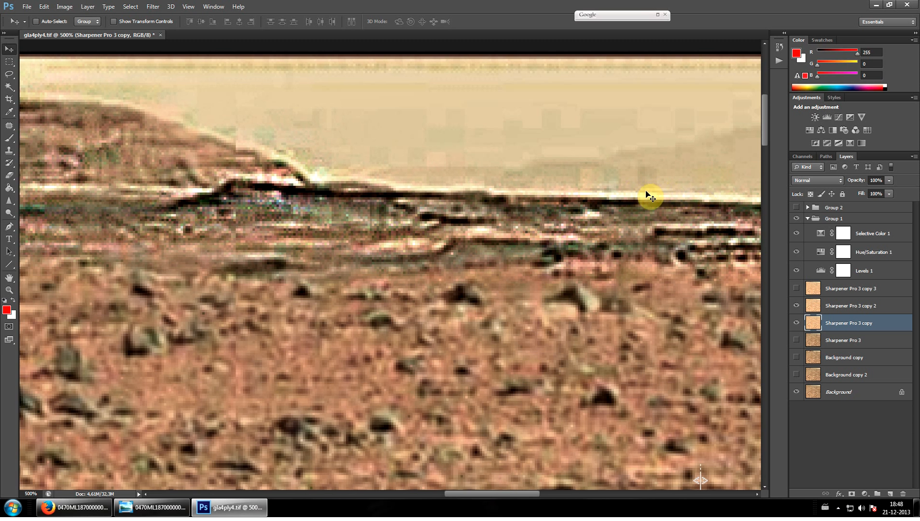
# Compare the horizon at 300% with Sharpener Pro 3 copy hidden and shown, and hide Sharpener Pro 3 copy 2
pyautogui.hotkey('ctrl', '-')
pyautogui.hotkey('ctrl', '-')
pyautogui.click(797, 323)
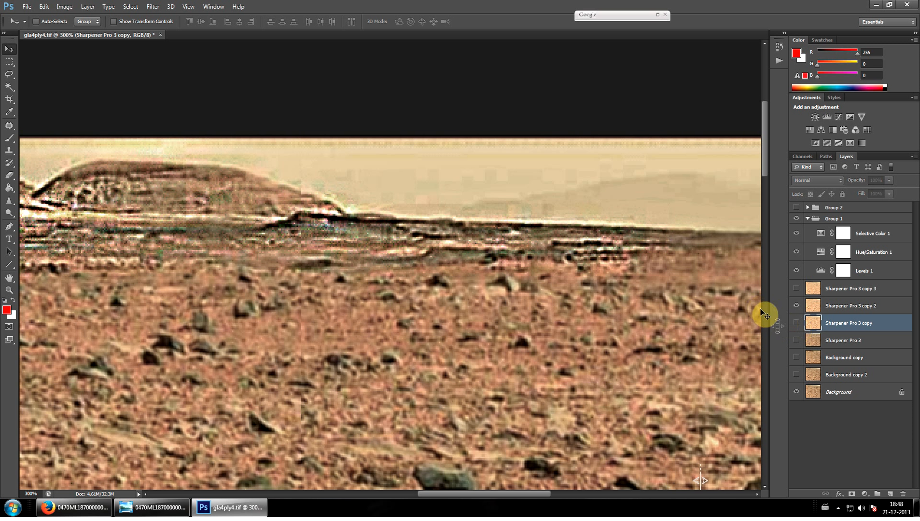
pyautogui.click(797, 324)
pyautogui.click(795, 307)
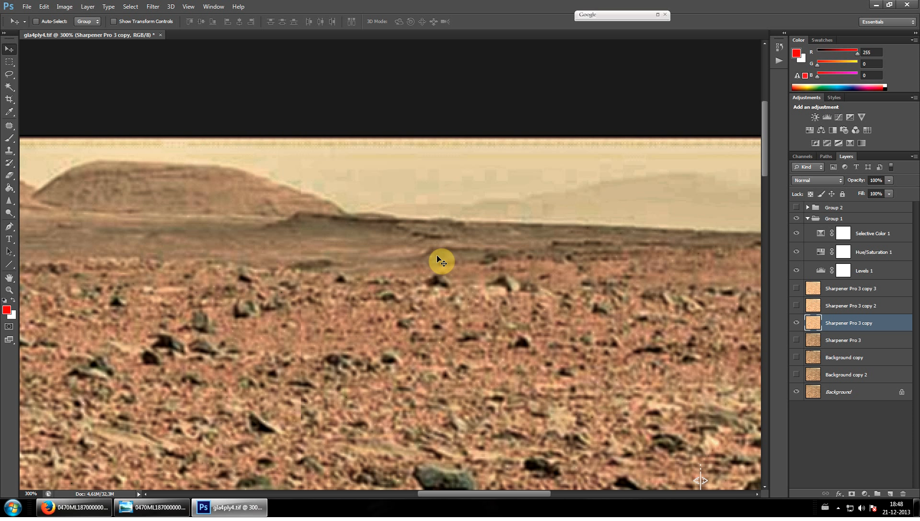
# Magnify the ridge beside the hill to 500% and show the Sharpener Pro 3 copy 2 layer, keeping copy 3 hidden
pyautogui.click(8, 291)
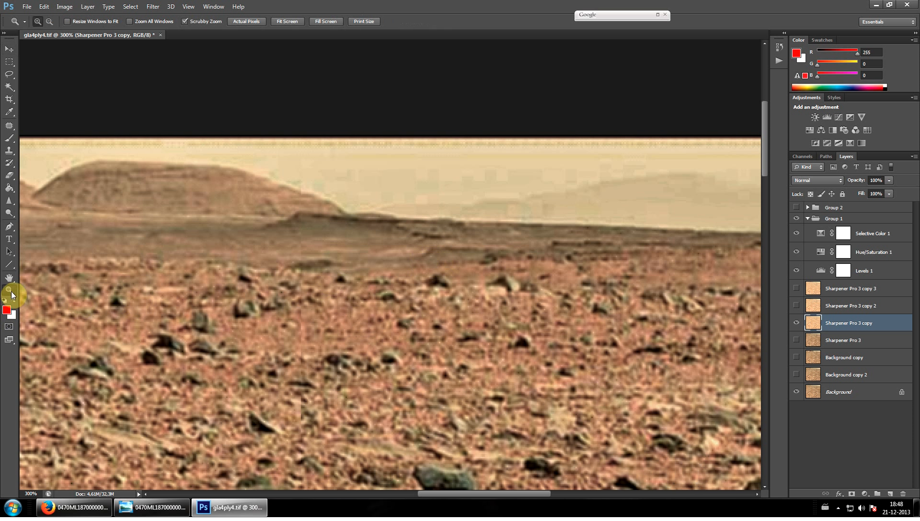
pyautogui.click(415, 260)
pyautogui.click(414, 261)
pyautogui.scroll(1, 414, 260)
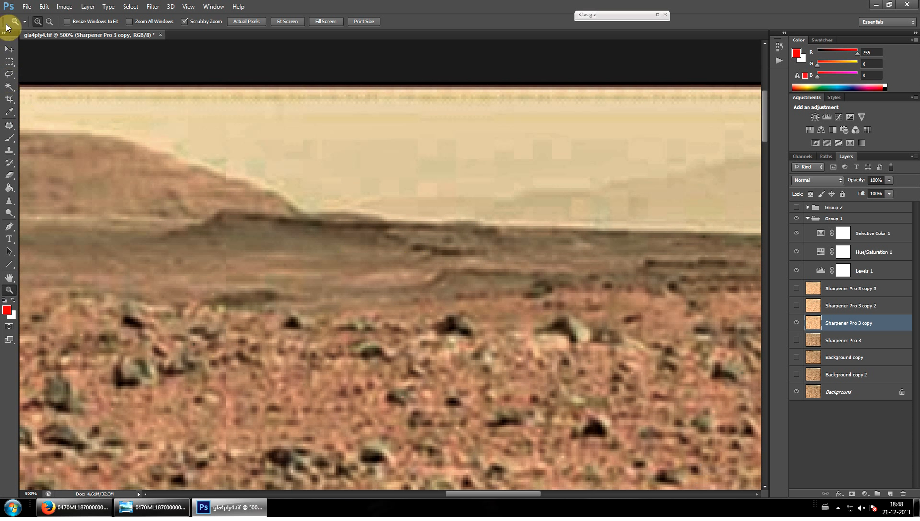
pyautogui.click(9, 49)
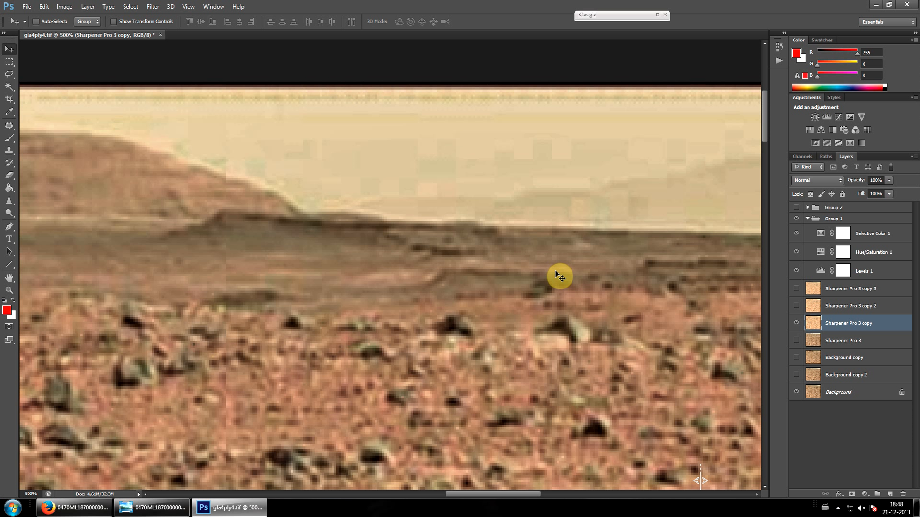
pyautogui.click(797, 288)
pyautogui.click(797, 289)
pyautogui.click(796, 306)
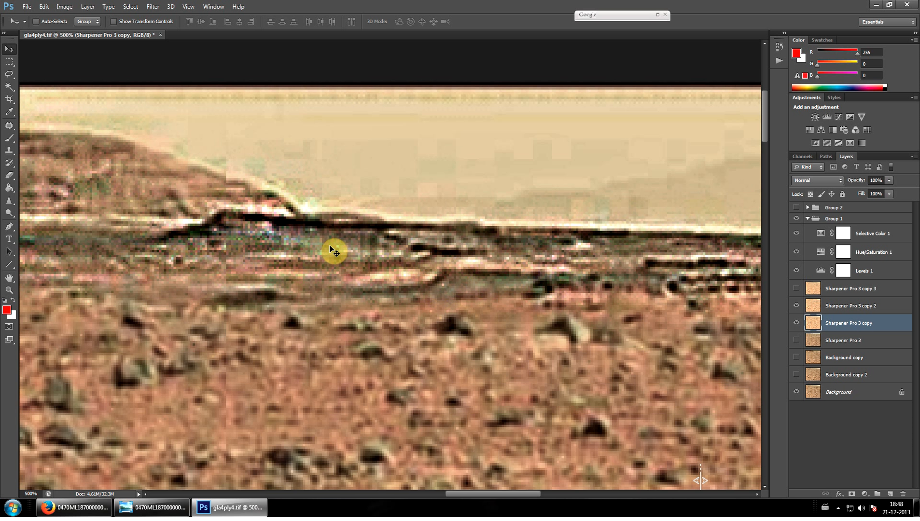
pyautogui.scroll(2, 329, 248)
pyautogui.moveTo(480, 494); pyautogui.dragTo(457, 488)
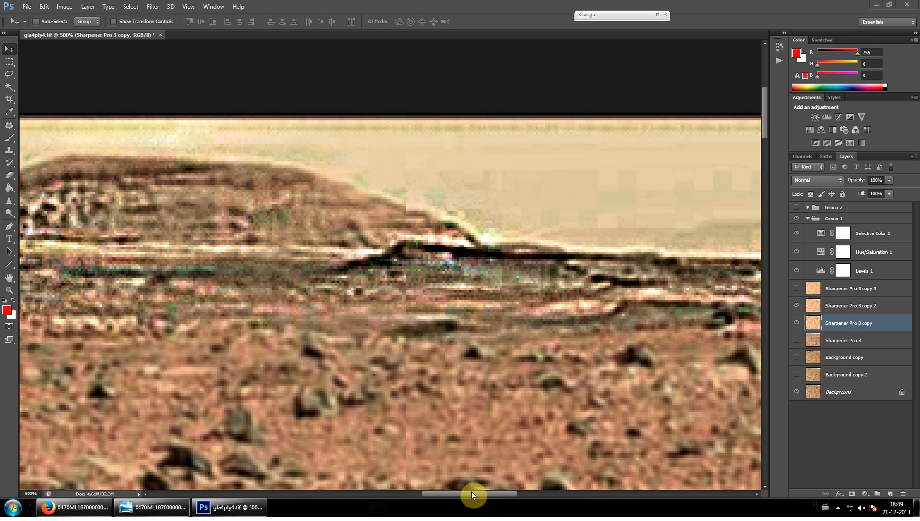
# Compare the dip between the two hills with the original by hiding Sharpener Pro 3 copy, Sharpener Pro 3 copy 2 and Group 1
pyautogui.moveTo(445, 494); pyautogui.dragTo(387, 491)
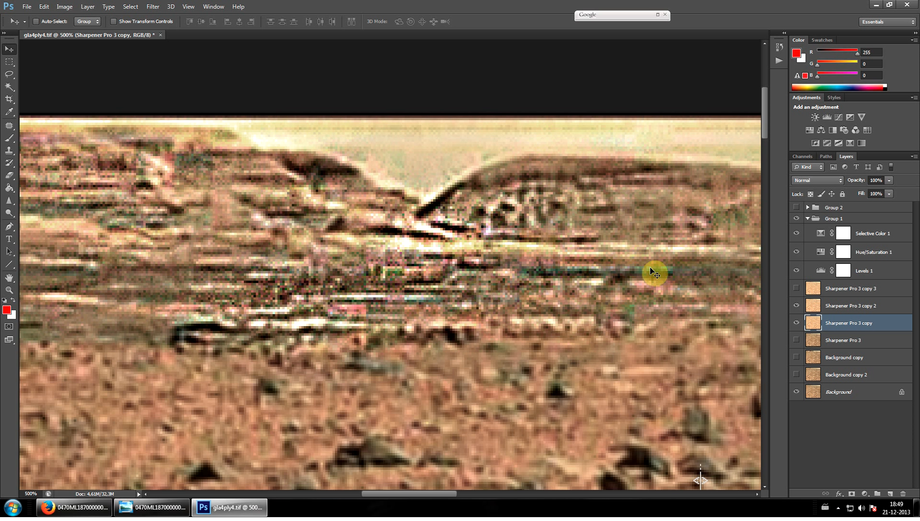
pyautogui.click(797, 324)
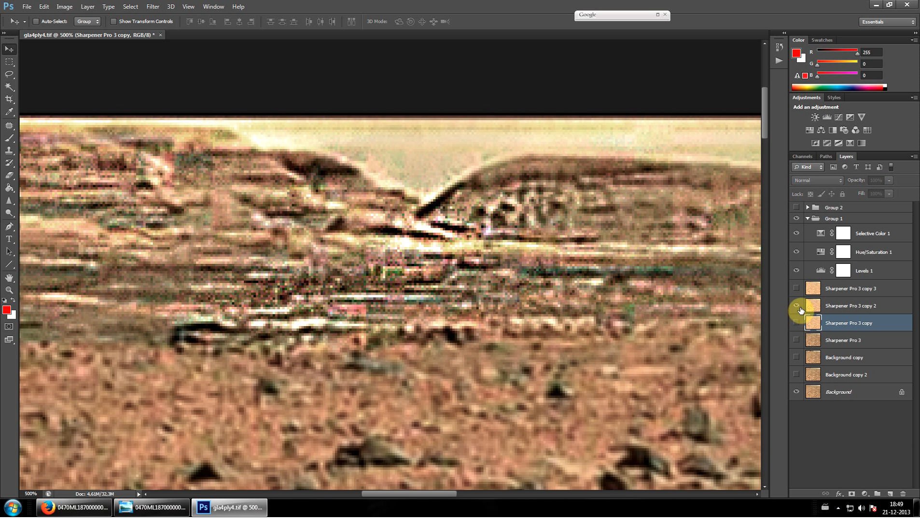
pyautogui.click(800, 310)
pyautogui.click(800, 310)
pyautogui.click(801, 311)
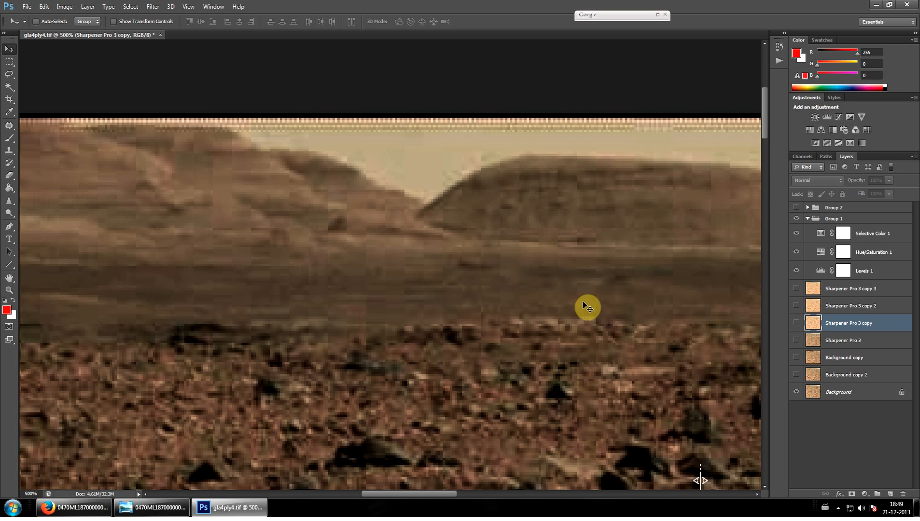
pyautogui.click(796, 211)
pyautogui.click(797, 219)
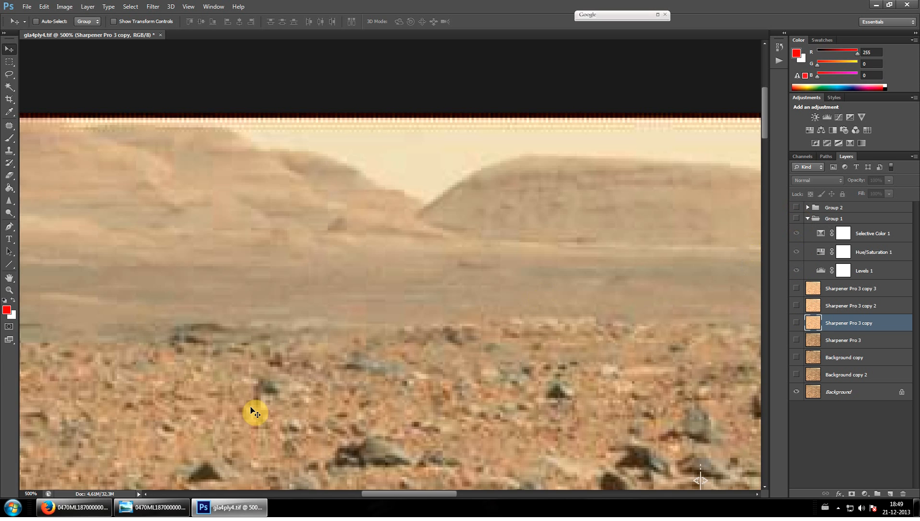
# Switch to Firefox, open the portrait from the "face" image search at full size, and bring it into Photoshop as a new document
pyautogui.click(95, 514)
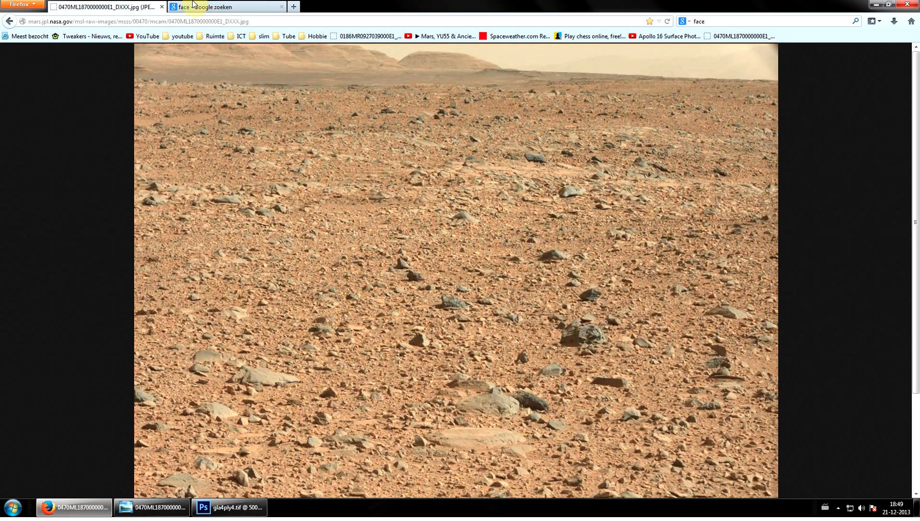
pyautogui.click(210, 7)
pyautogui.click(700, 260)
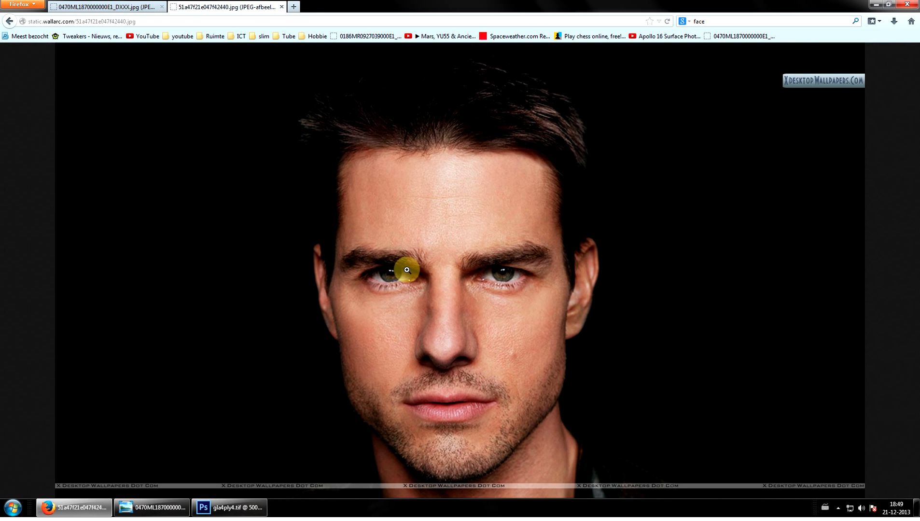
pyautogui.moveTo(407, 270); pyautogui.dragTo(839, 457)
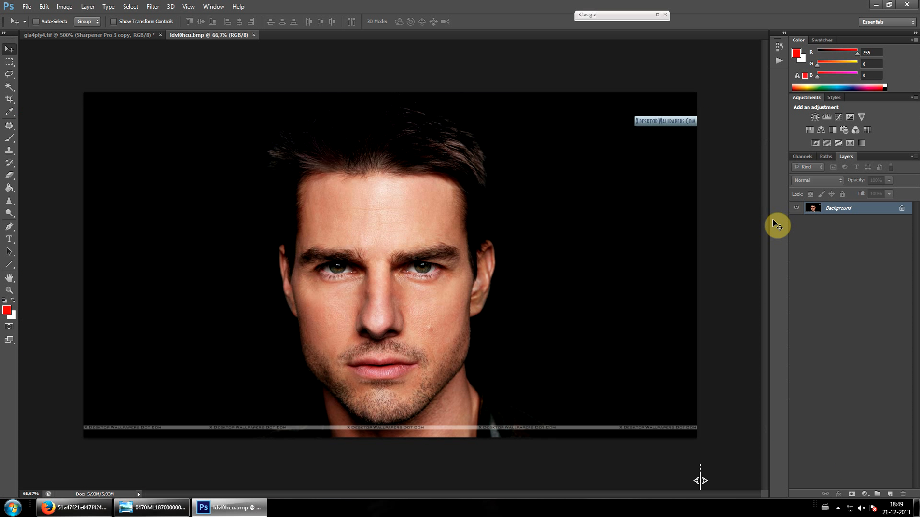
# Open Sharpener Pro 3's Output Sharpener on the portrait, setting Output Sharpening Strength to 200% and Structure, Local Contrast and Focus to 100%
pyautogui.click(657, 14)
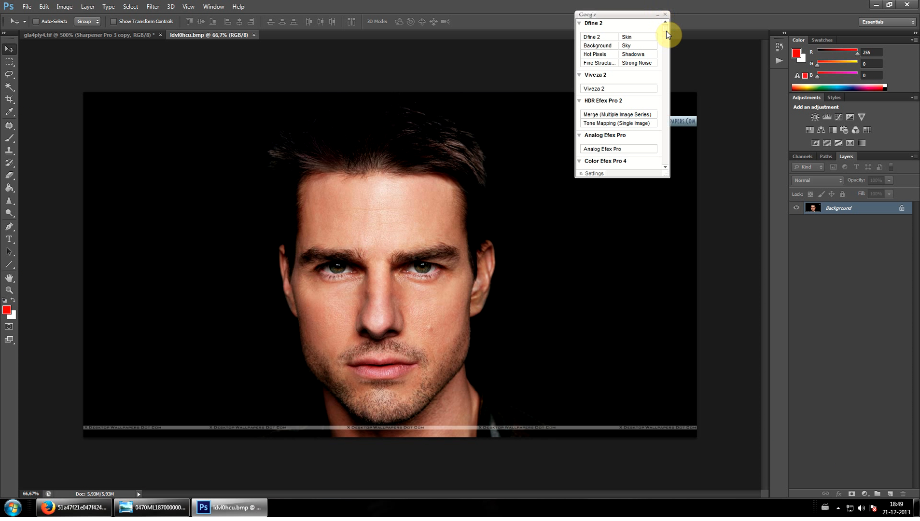
pyautogui.moveTo(667, 29); pyautogui.dragTo(664, 166)
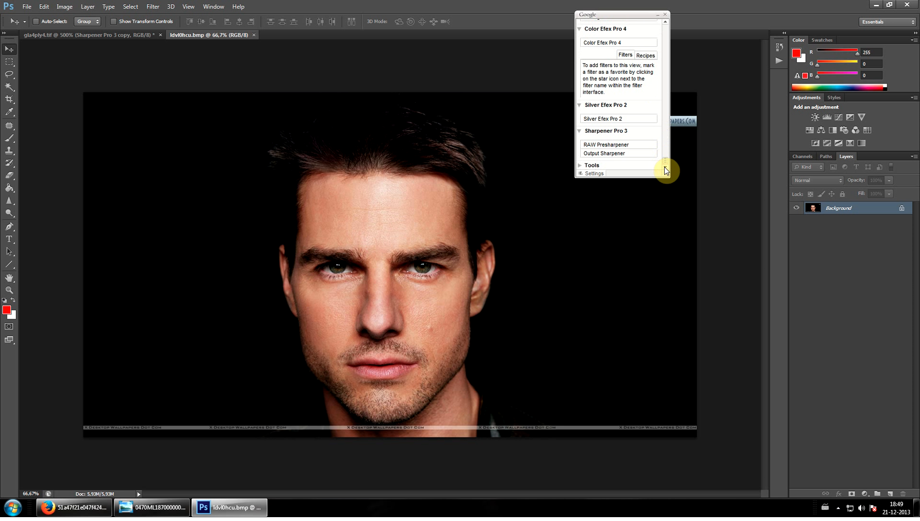
pyautogui.click(637, 155)
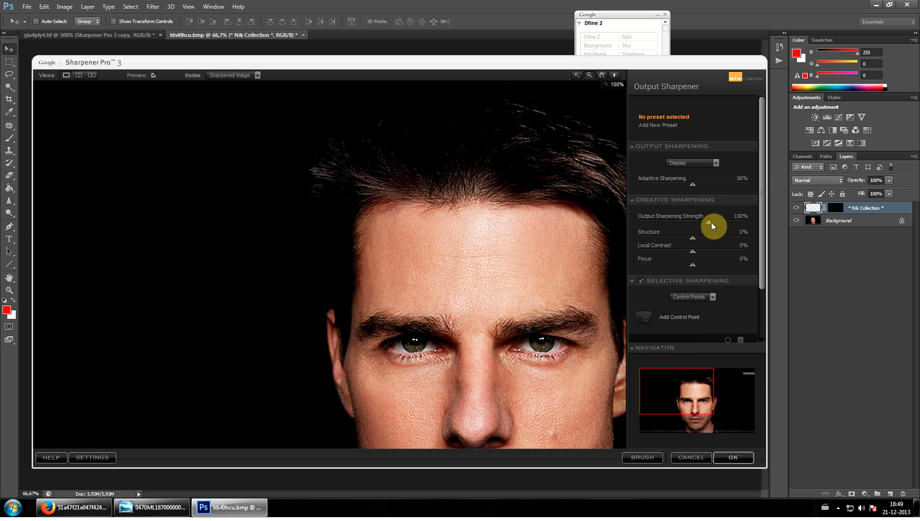
pyautogui.moveTo(704, 242); pyautogui.dragTo(762, 230)
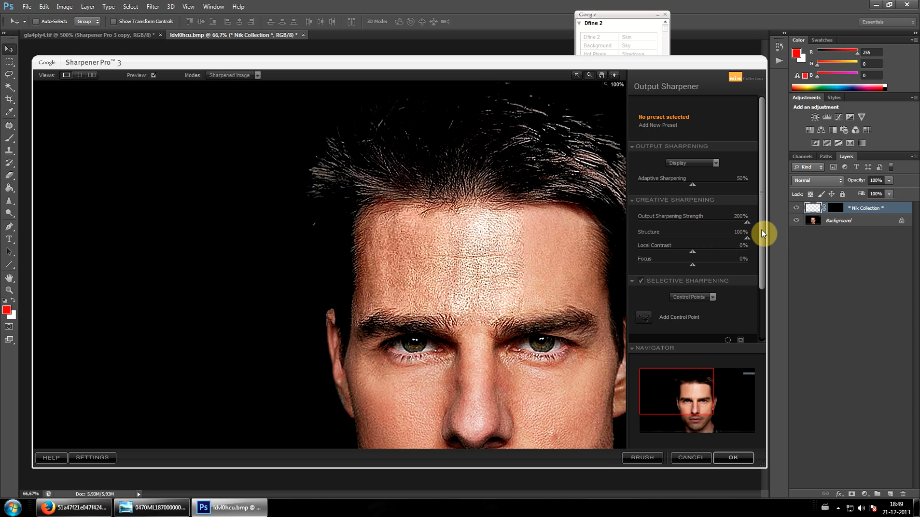
pyautogui.scroll(-1, 576, 254)
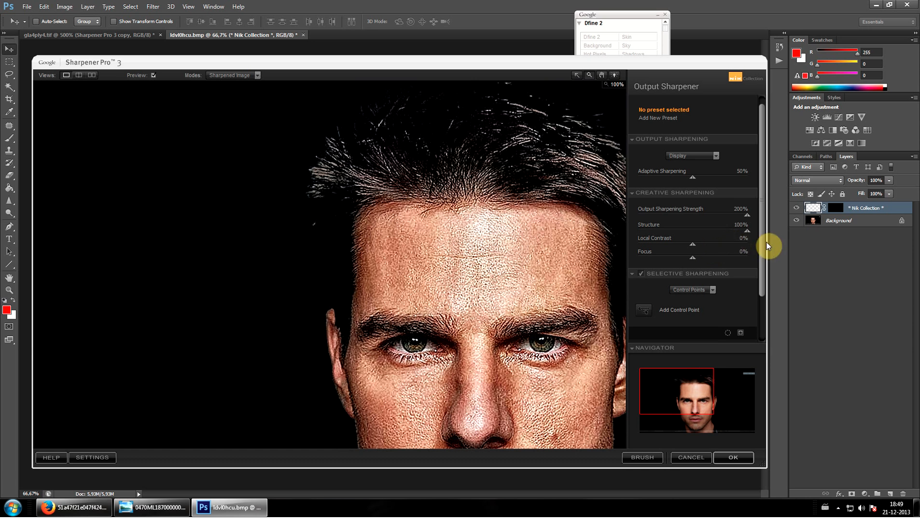
pyautogui.moveTo(728, 258); pyautogui.dragTo(768, 266)
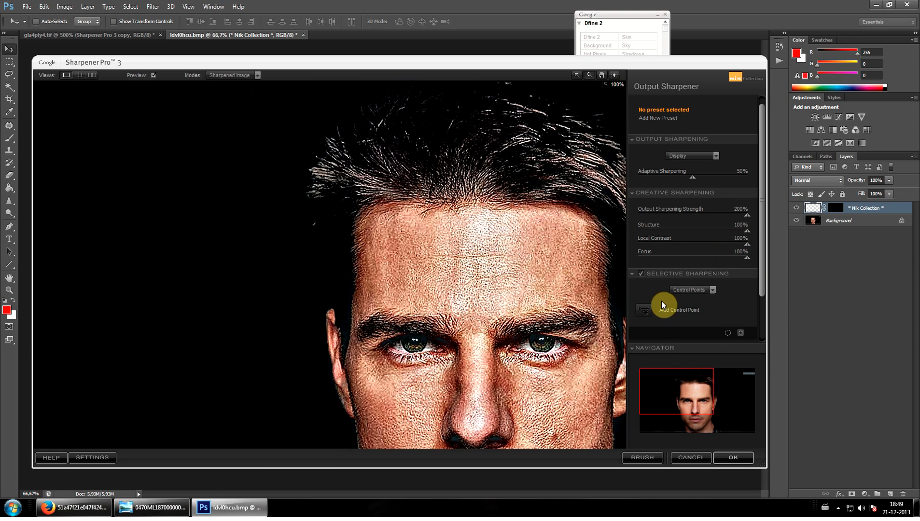
pyautogui.moveTo(687, 403); pyautogui.dragTo(705, 421)
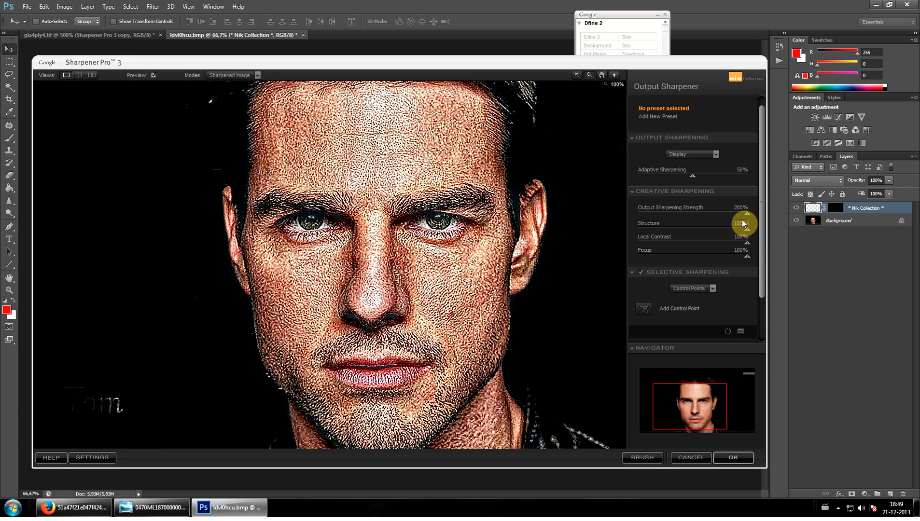
# Set Structure to 15%, Local Contrast to 13%, Focus to 8% and Output Sharpening Strength to 125%, and apply the sharpening
pyautogui.moveTo(713, 226); pyautogui.dragTo(704, 228)
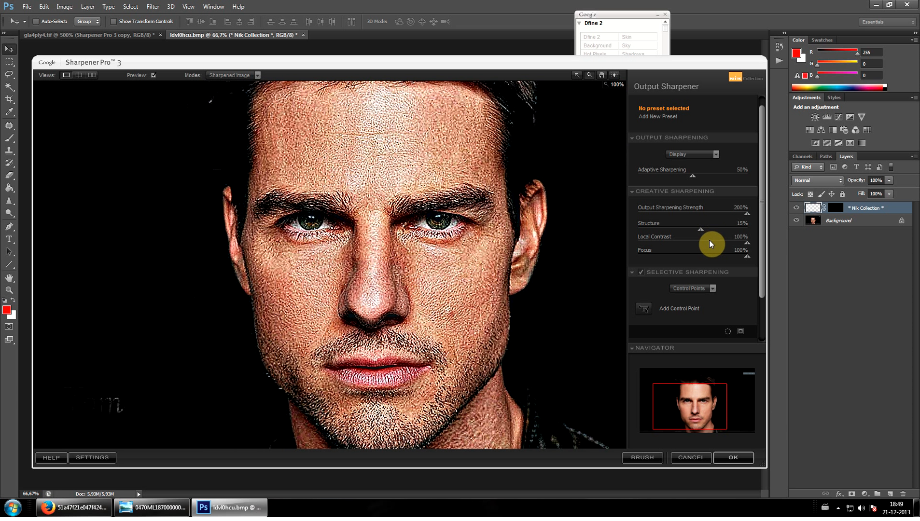
pyautogui.click(699, 255)
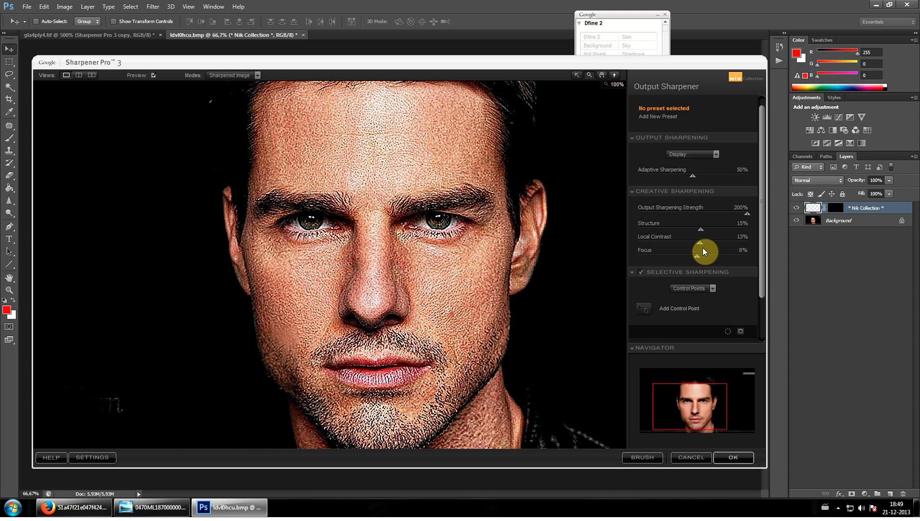
pyautogui.click(700, 214)
pyautogui.moveTo(701, 212); pyautogui.dragTo(704, 213)
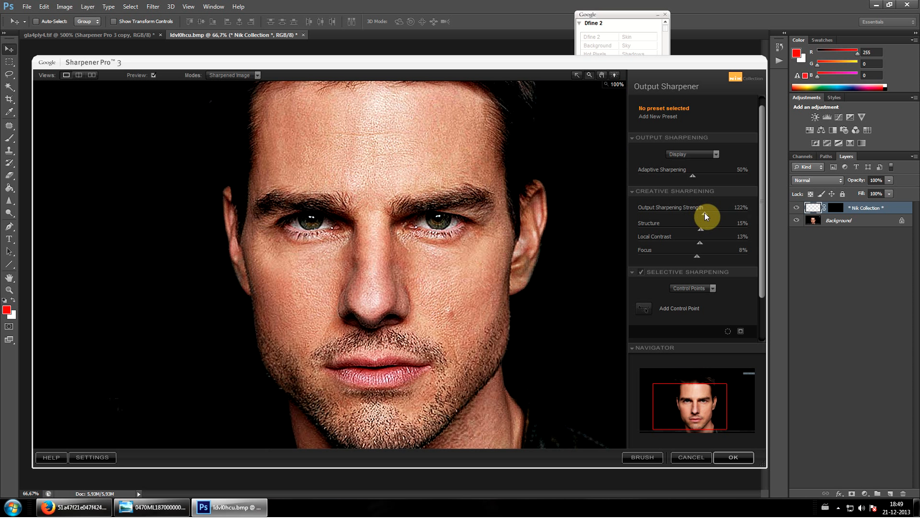
pyautogui.click(733, 457)
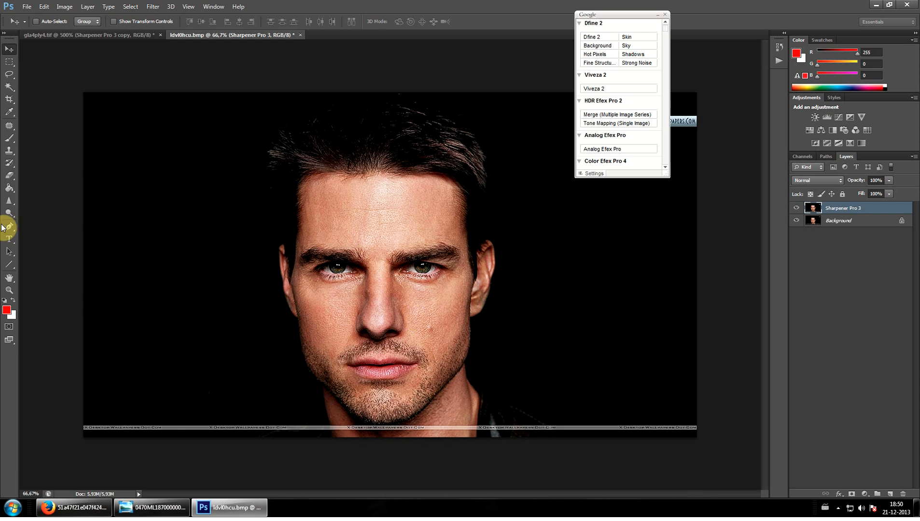
# Examine the sharpened skin texture around the eyes, nose and forehead at 300% and 200%
pyautogui.click(9, 290)
pyautogui.moveTo(413, 320); pyautogui.dragTo(435, 292)
pyautogui.scroll(5, 651, 288)
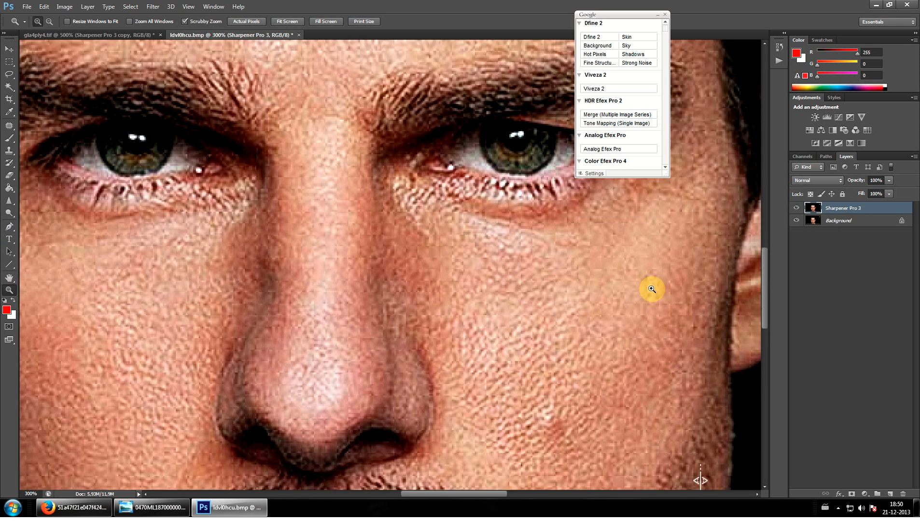
pyautogui.scroll(2, 437, 148)
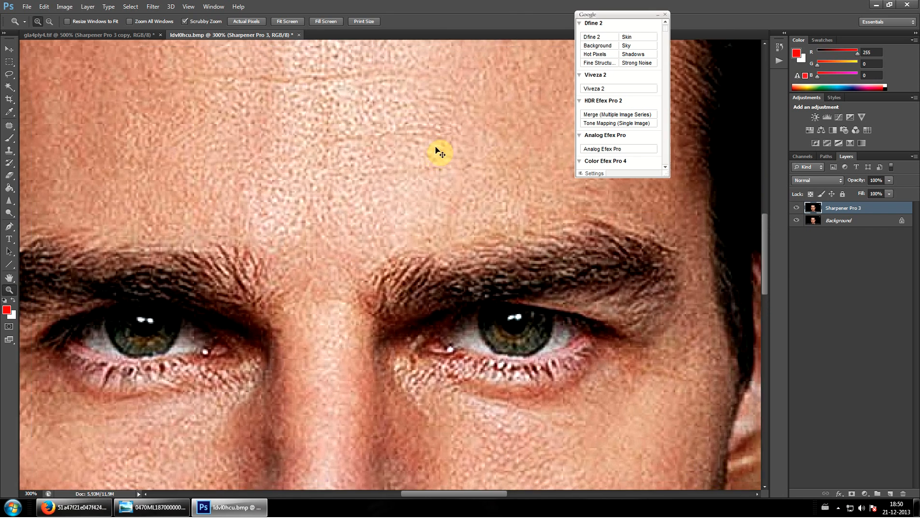
pyautogui.hotkey('ctrl', '-')
pyautogui.scroll(-3, 236, 227)
pyautogui.scroll(5, 251, 208)
pyautogui.scroll(2, 270, 192)
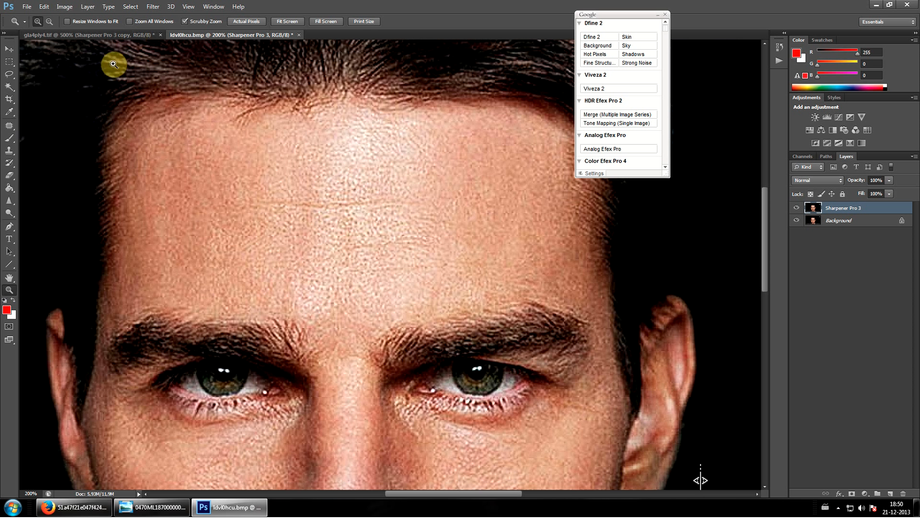
# Close the portrait document without saving it and return to the Mars image
pyautogui.click(299, 34)
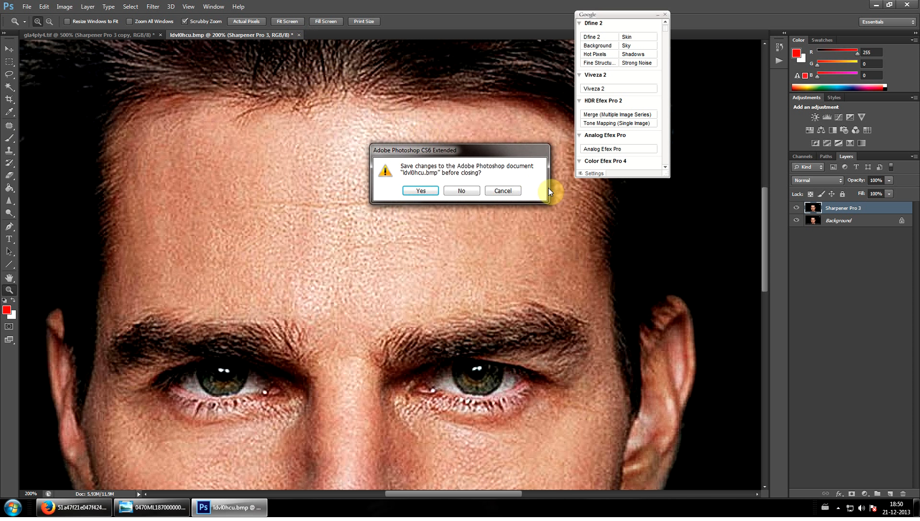
pyautogui.click(462, 191)
pyautogui.scroll(-1, 458, 254)
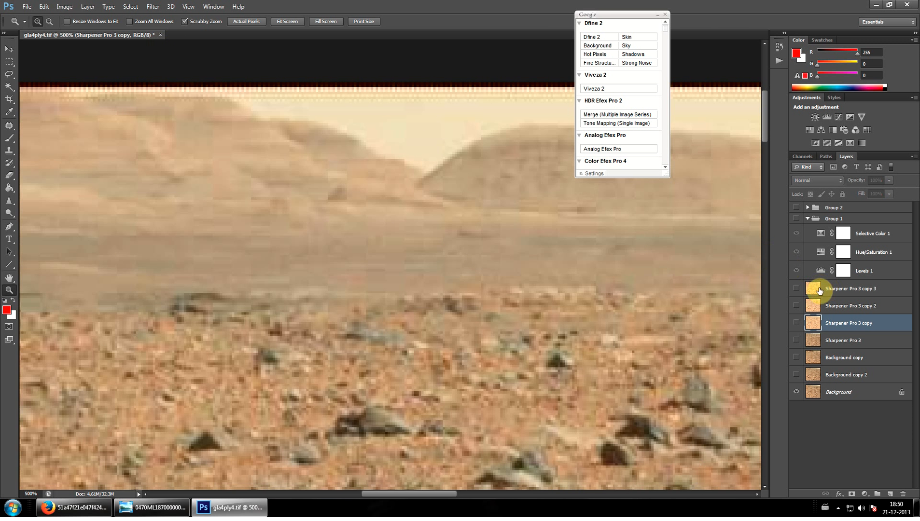
# Show Sharpener Pro 3 copy 2, Group 1 and Group 2 to view the sharpened horizon in inverted colours
pyautogui.click(796, 307)
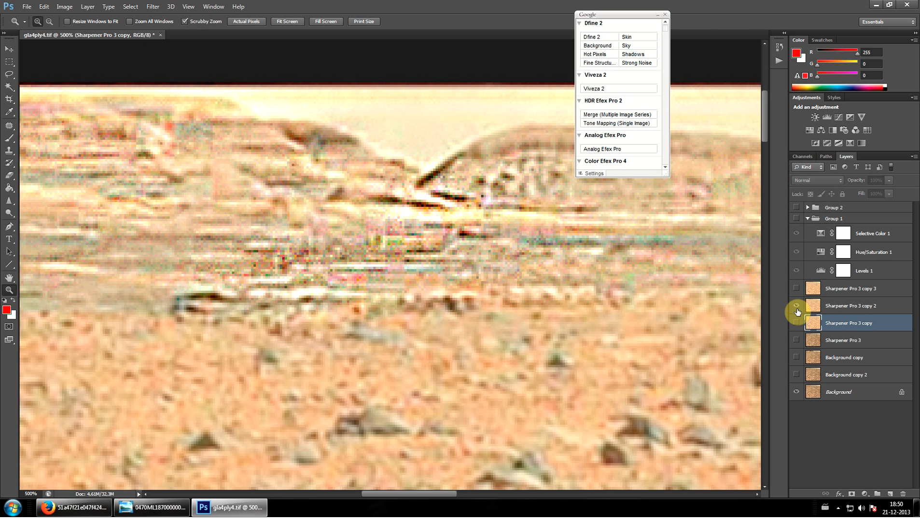
pyautogui.click(796, 219)
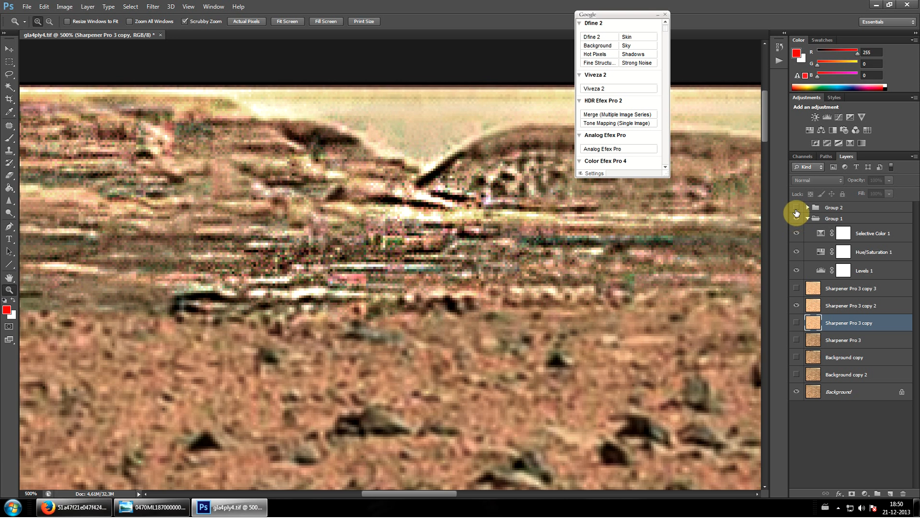
pyautogui.click(796, 209)
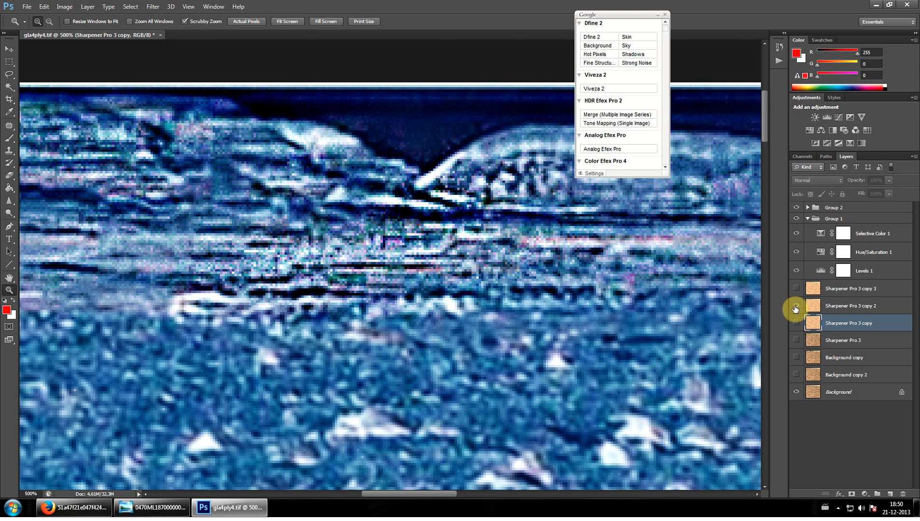
# Hide Sharpener Pro 3 copy 2, collapse Group 1, and hide both groups to view the original horizon
pyautogui.moveTo(795, 307); pyautogui.dragTo(795, 273)
pyautogui.click(806, 218)
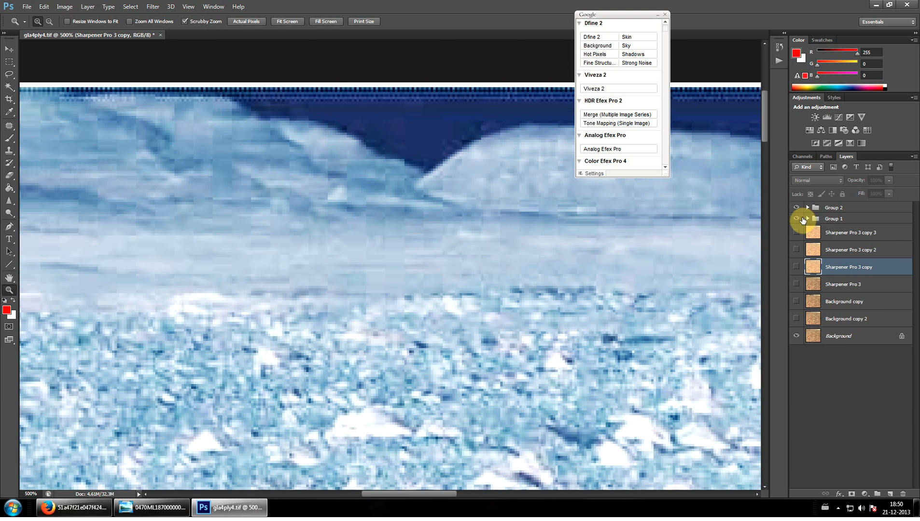
pyautogui.click(798, 218)
pyautogui.click(797, 208)
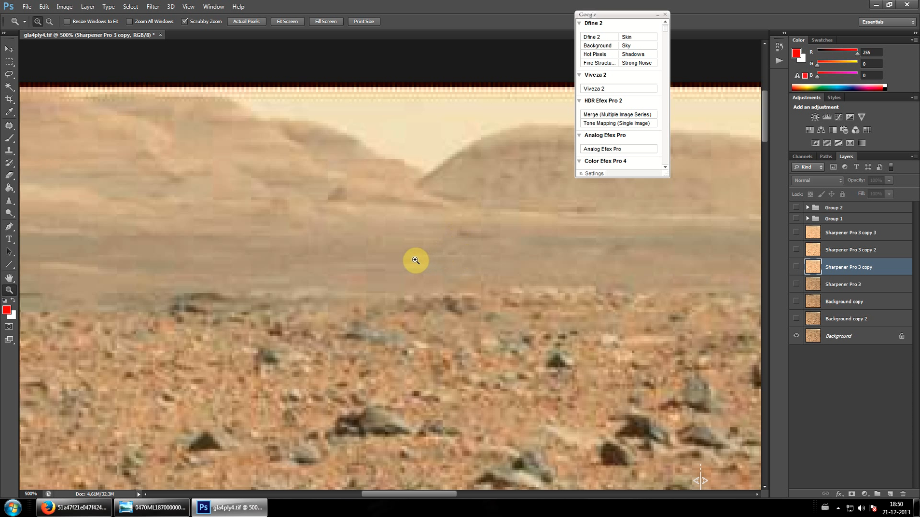
# View the horizon at 300% with Sharpener Pro 3 copy 2, copy 3, Group 1 and Group 2 shown, and collapse the Google filter palette
pyautogui.scroll(-2, 374, 283)
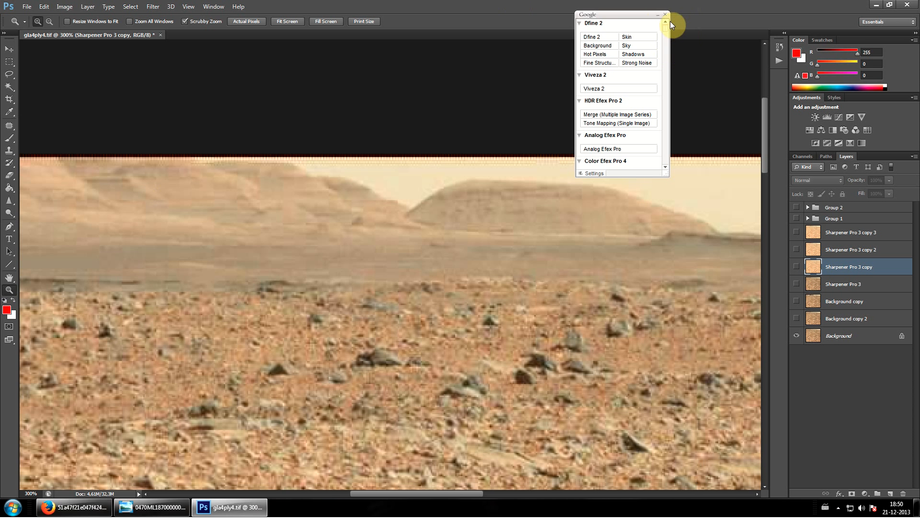
pyautogui.click(657, 14)
pyautogui.click(798, 249)
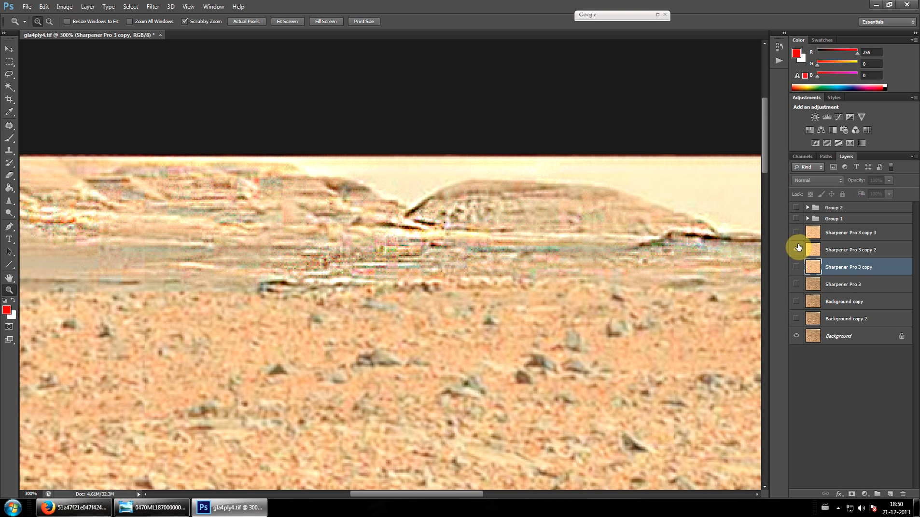
pyautogui.click(797, 232)
pyautogui.click(797, 219)
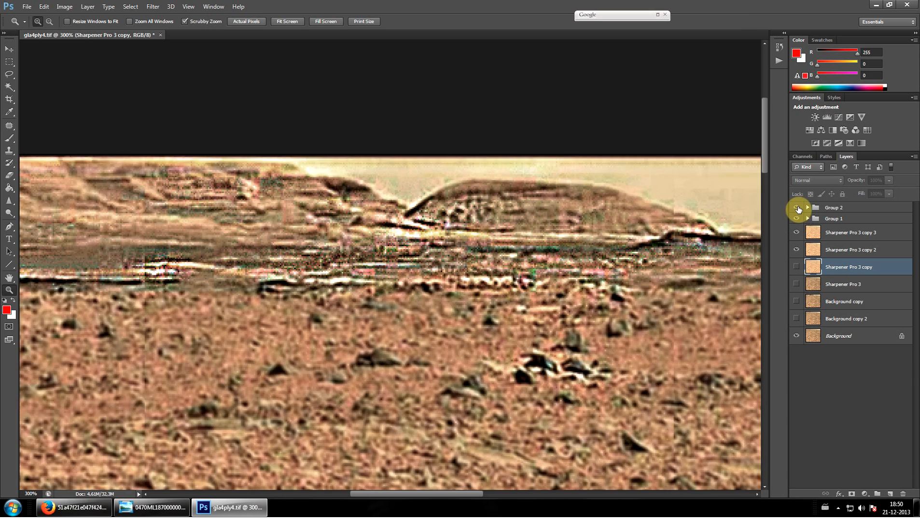
pyautogui.click(797, 208)
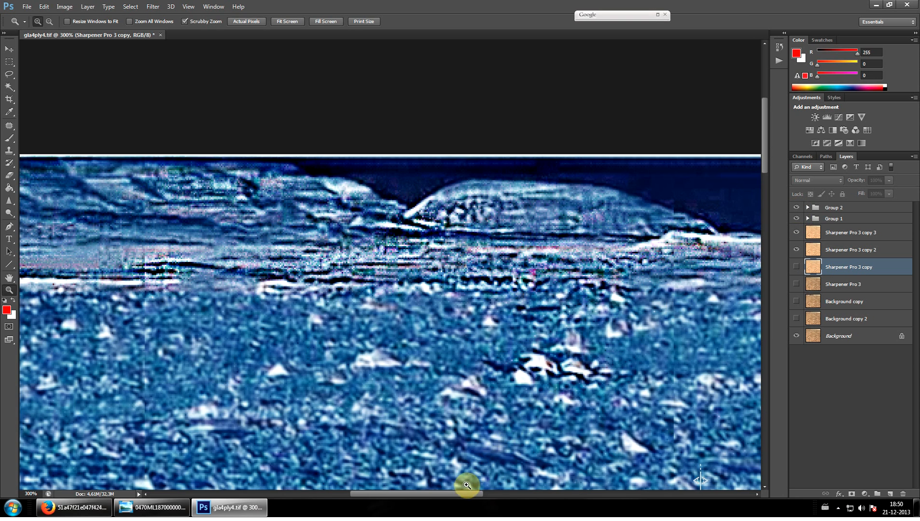
# Magnify the layered slope beside the rounded hill to 600% in the inverted, sharpened view
pyautogui.moveTo(464, 491); pyautogui.dragTo(438, 498)
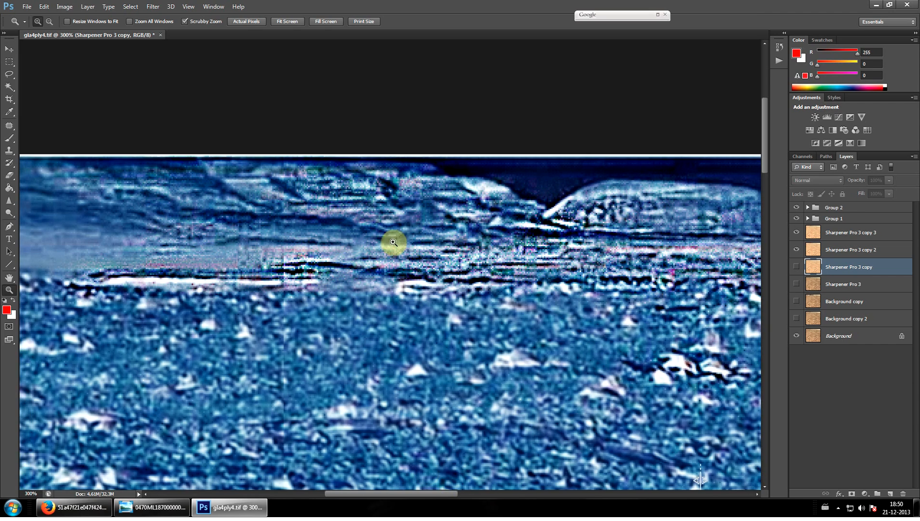
pyautogui.click(409, 235)
pyautogui.click(406, 235)
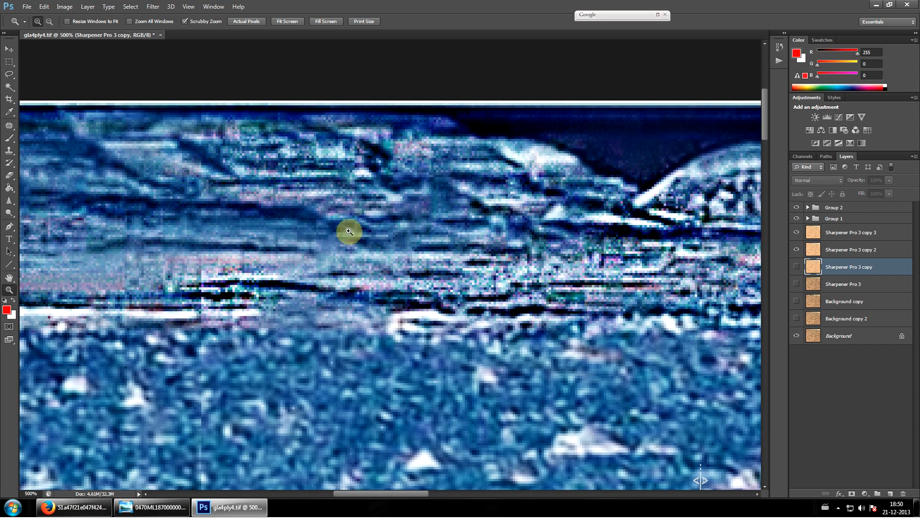
pyautogui.click(285, 238)
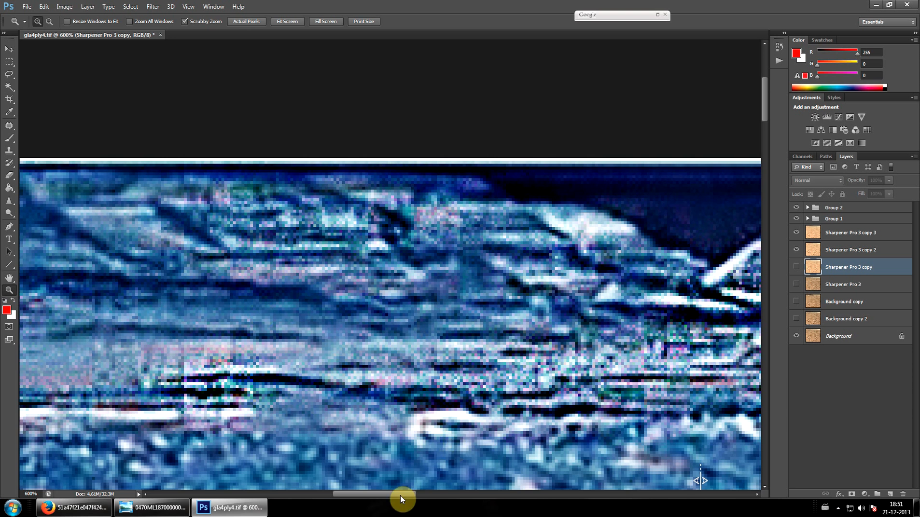
# Hide Sharpener Pro 3 copy 3 and toggle copy 2 off and on to compare the layered slope in inverted colours
pyautogui.moveTo(400, 496); pyautogui.dragTo(383, 496)
pyautogui.moveTo(798, 251); pyautogui.dragTo(797, 218)
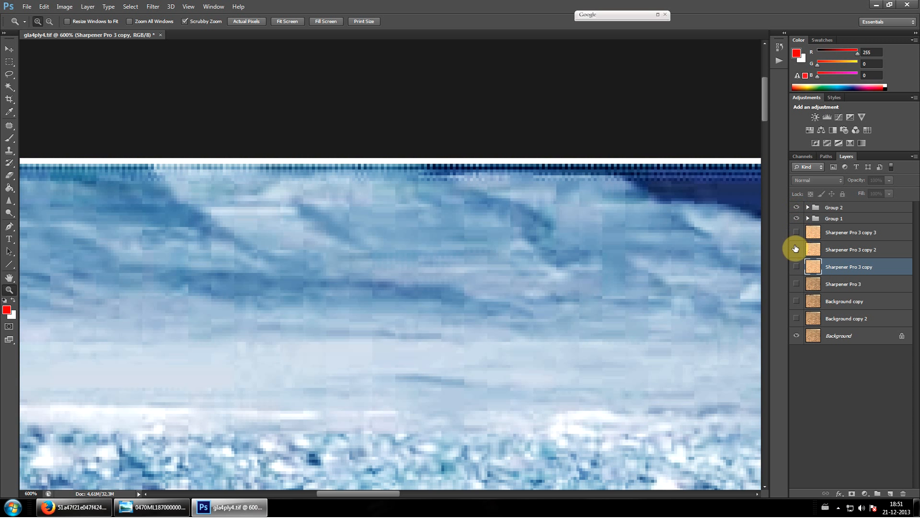
pyautogui.click(797, 249)
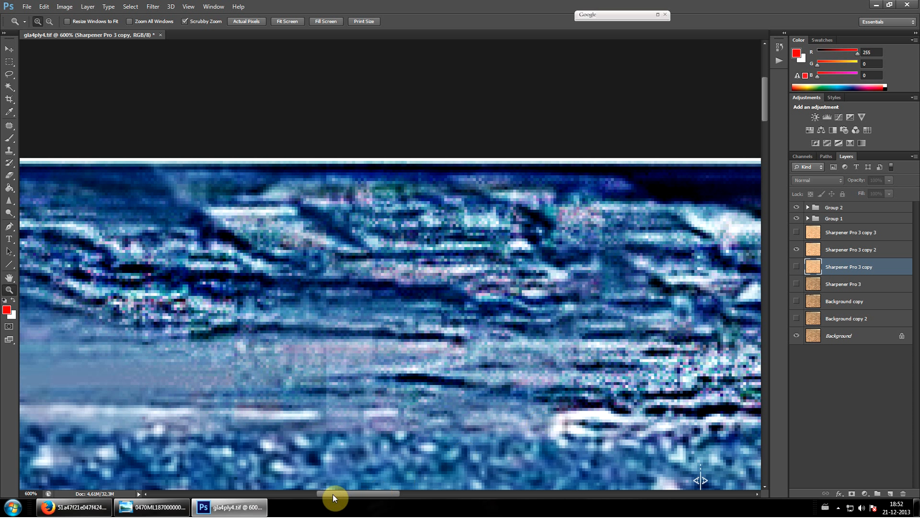
pyautogui.moveTo(335, 494); pyautogui.dragTo(359, 493)
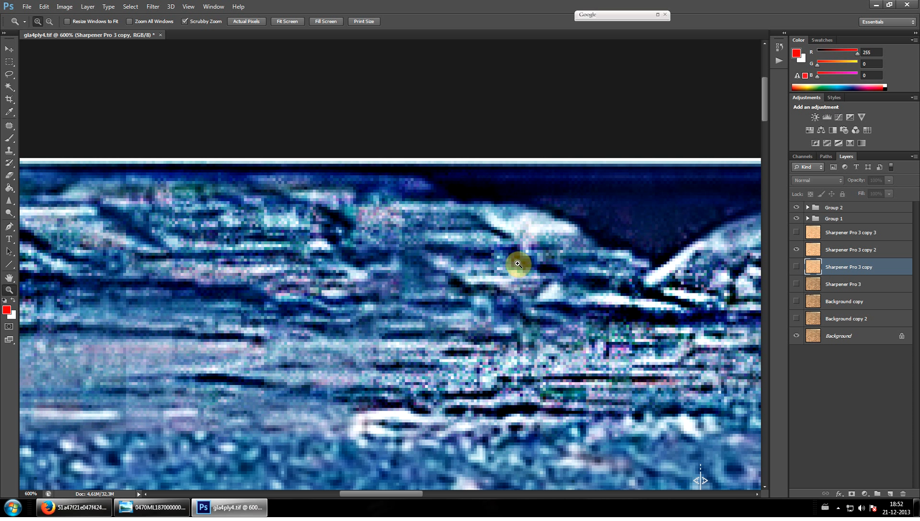
pyautogui.scroll(-1, 420, 304)
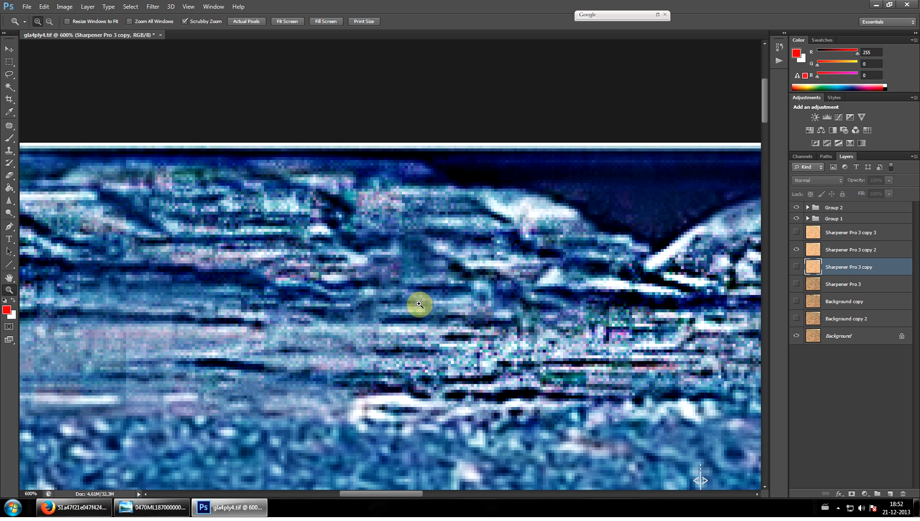
# Hide Group 1 and Group 2 to view the sharpened slope in its normal colours
pyautogui.click(796, 219)
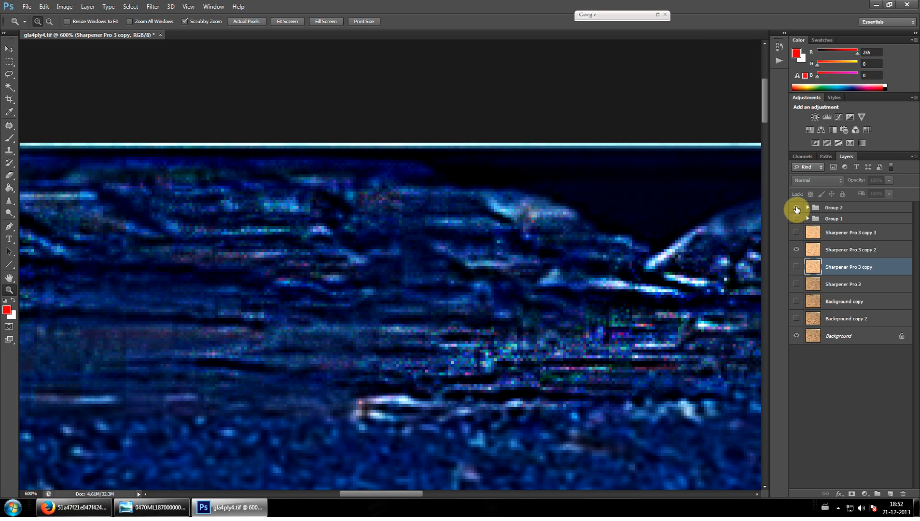
pyautogui.click(797, 207)
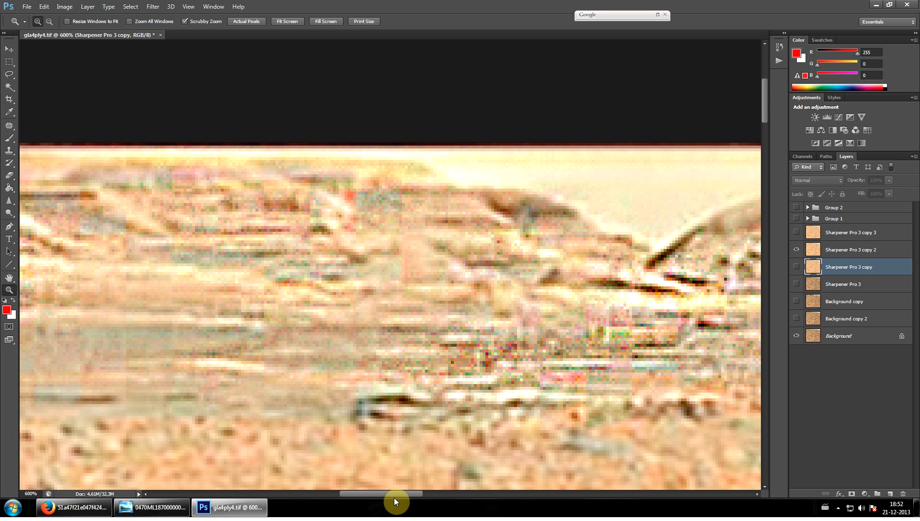
pyautogui.moveTo(393, 494); pyautogui.dragTo(379, 494)
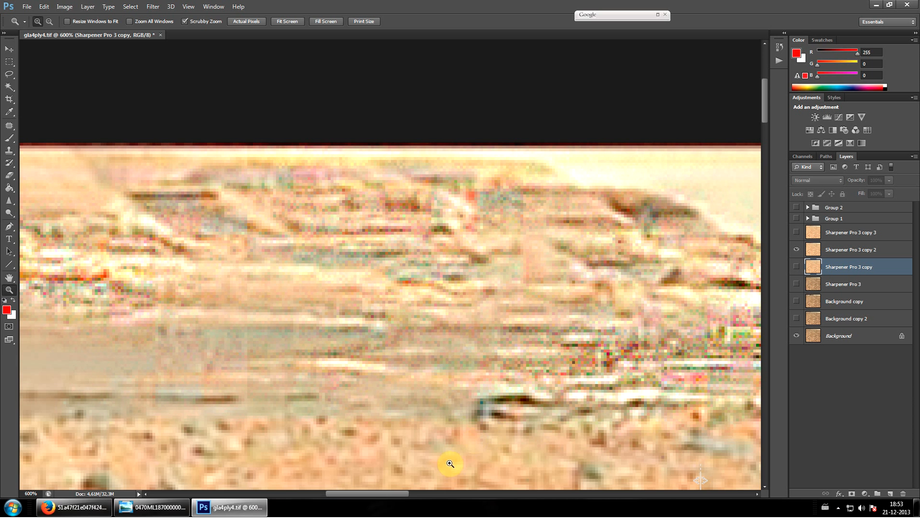
pyautogui.moveTo(381, 494); pyautogui.dragTo(407, 483)
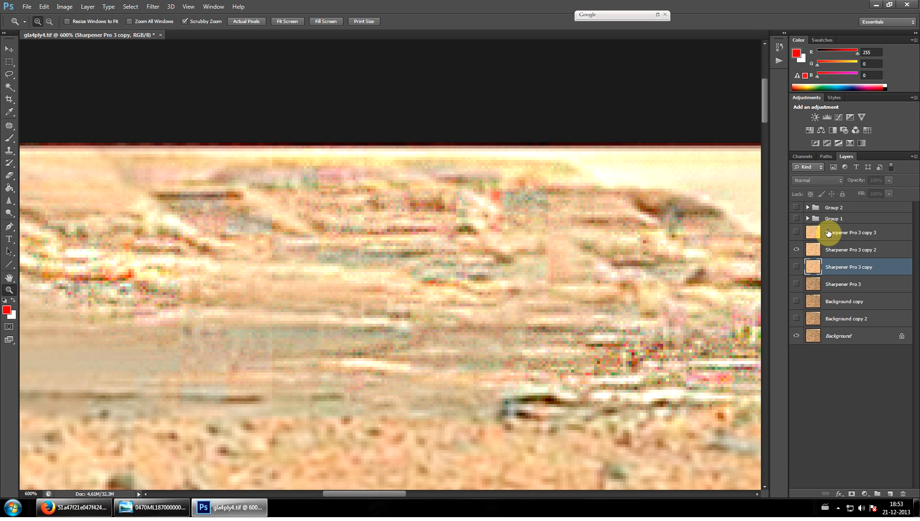
# Show Group 1 and Group 2 again and view the slope farther from the rounded hill in inverted colours
pyautogui.click(796, 219)
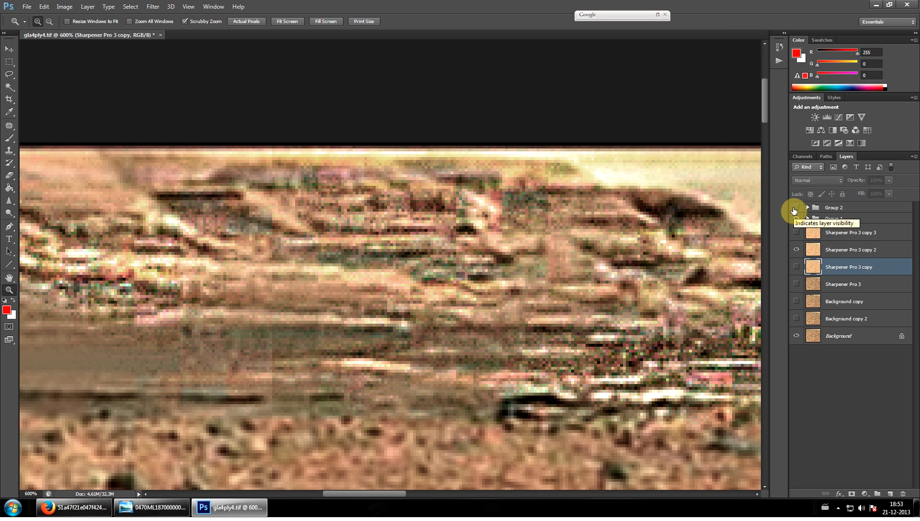
pyautogui.click(795, 208)
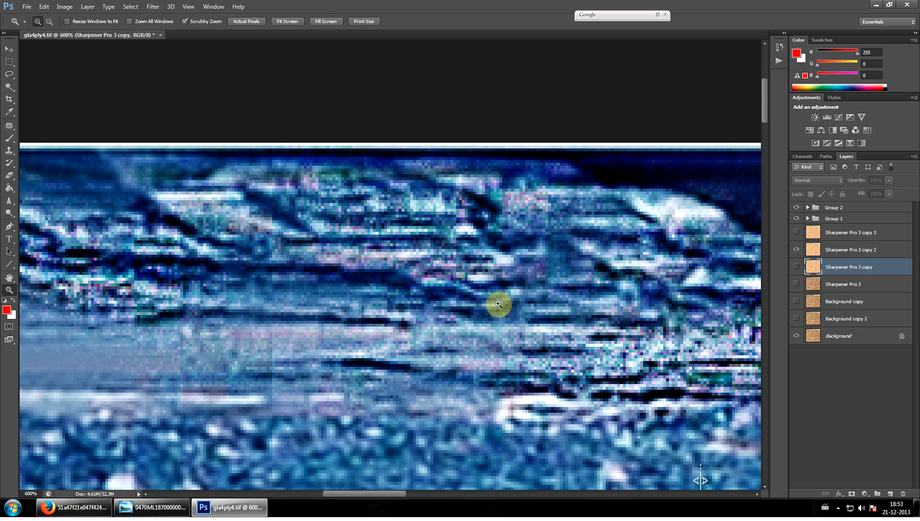
pyautogui.moveTo(359, 496); pyautogui.dragTo(332, 497)
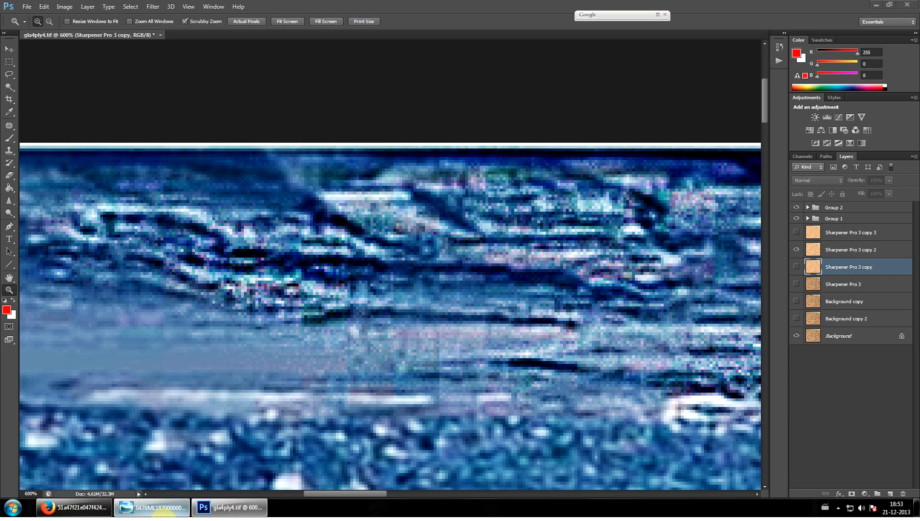
# Bring the portrait image from Firefox into Photoshop as a separate document
pyautogui.click(150, 510)
pyautogui.click(148, 512)
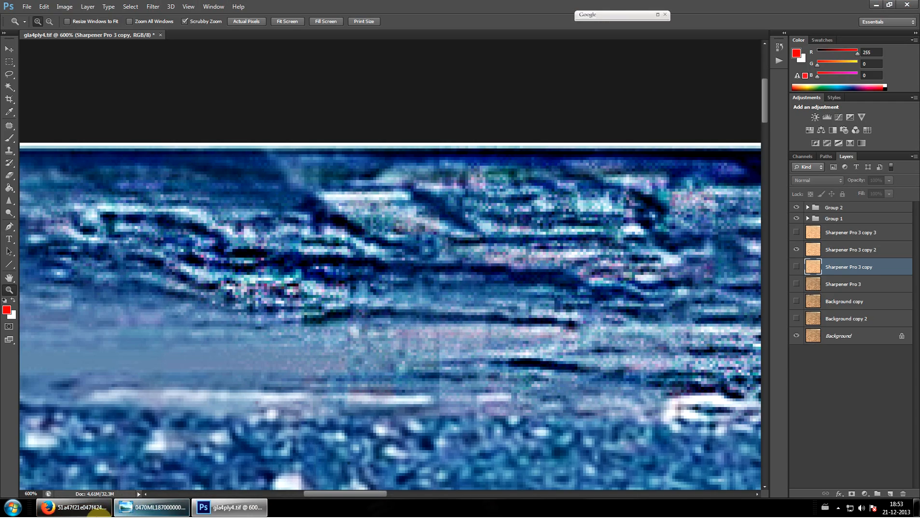
pyautogui.click(75, 507)
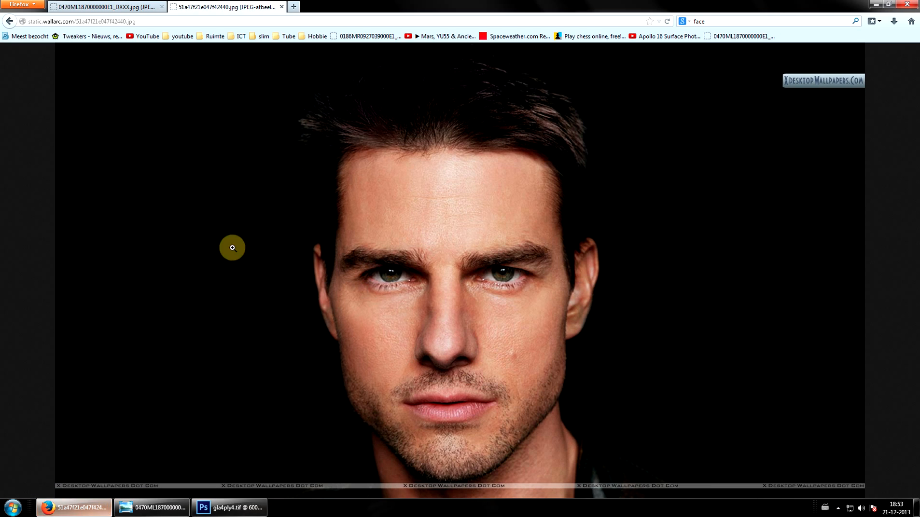
pyautogui.click(231, 508)
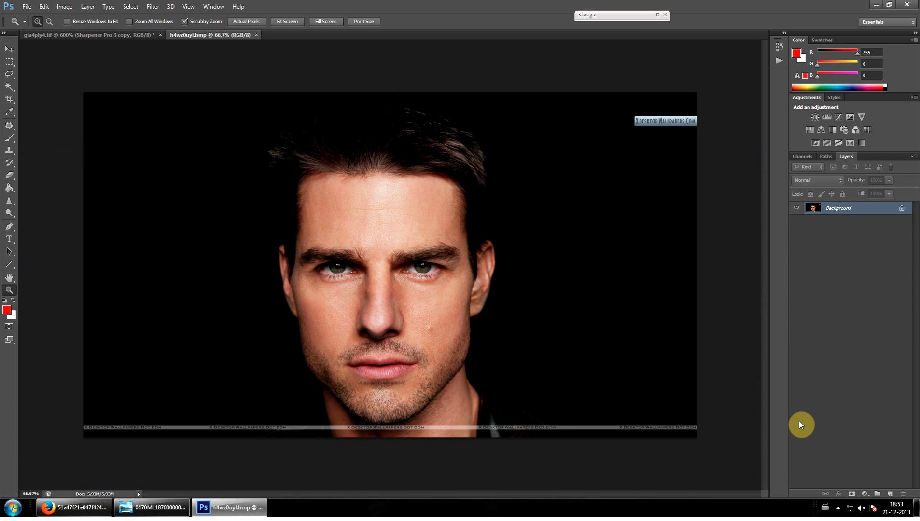
# Add an Invert adjustment layer to the portrait and hide it to compare with the original colours
pyautogui.click(865, 494)
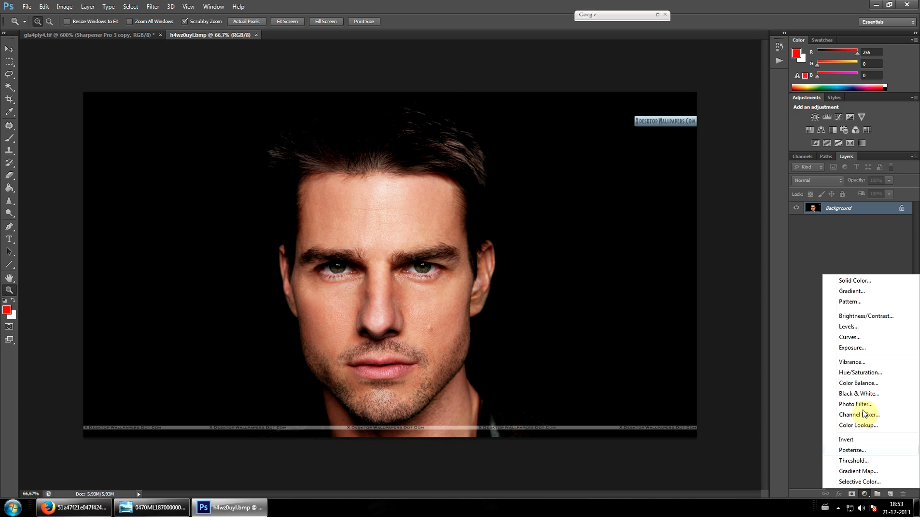
pyautogui.click(844, 439)
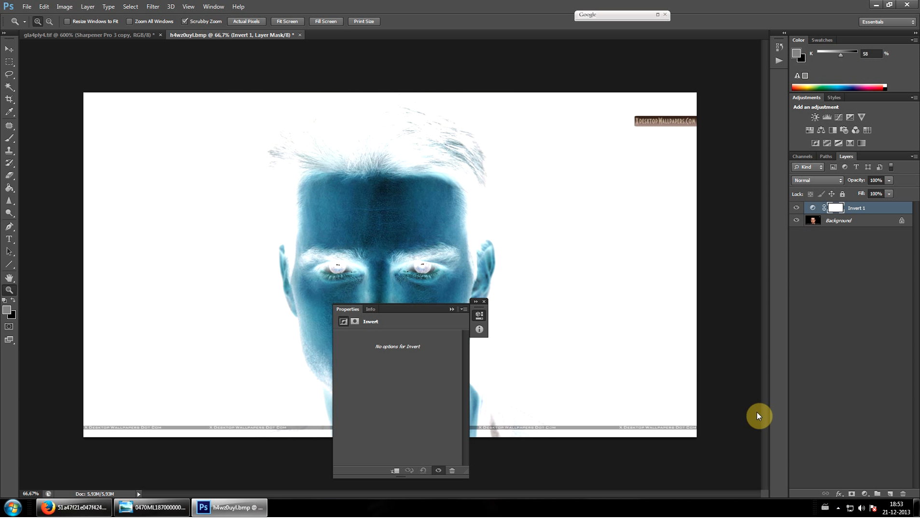
pyautogui.click(451, 311)
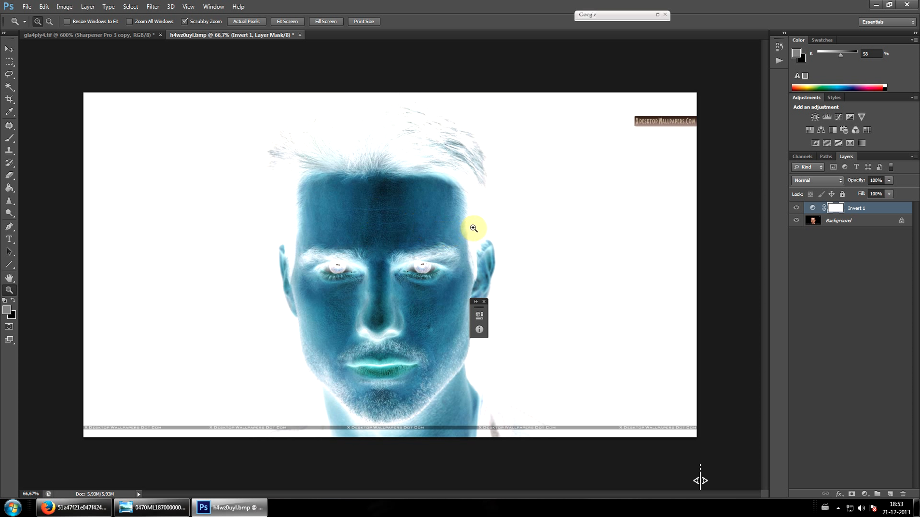
pyautogui.click(796, 208)
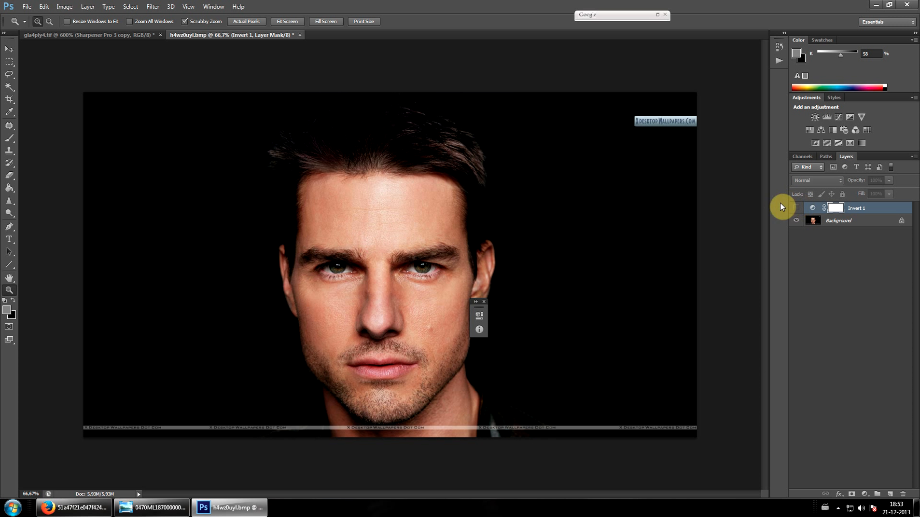
# Return to gla4ply4.tif, look at the adjustment layers inside Group 2, and close the floating Properties and Info palette
pyautogui.click(127, 38)
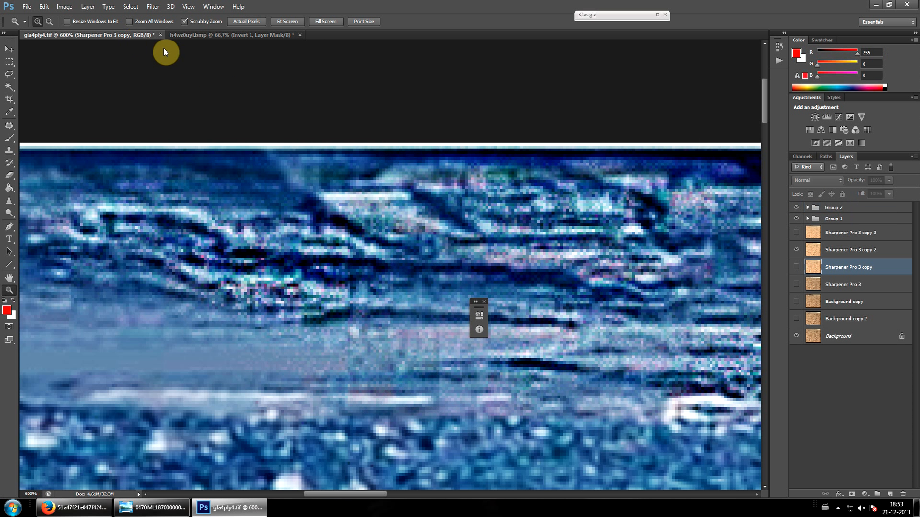
pyautogui.click(807, 208)
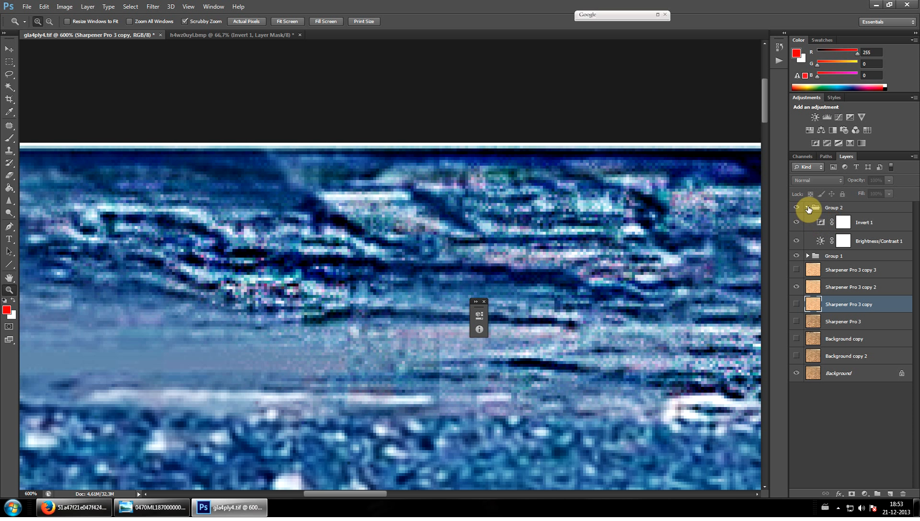
pyautogui.click(808, 207)
pyautogui.scroll(-2, 502, 277)
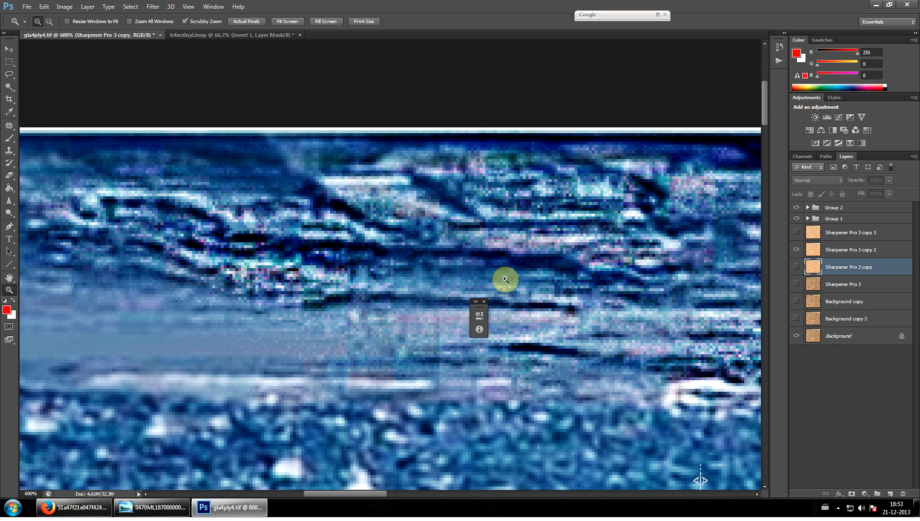
pyautogui.click(484, 302)
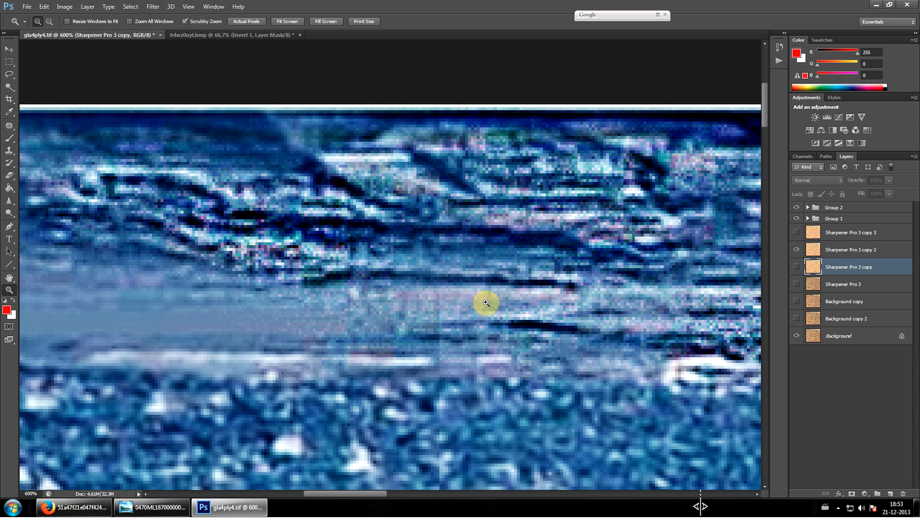
# Hide Group 1, Group 2 and Sharpener Pro 3 copy 2 to view the original horizon at 200%
pyautogui.click(797, 219)
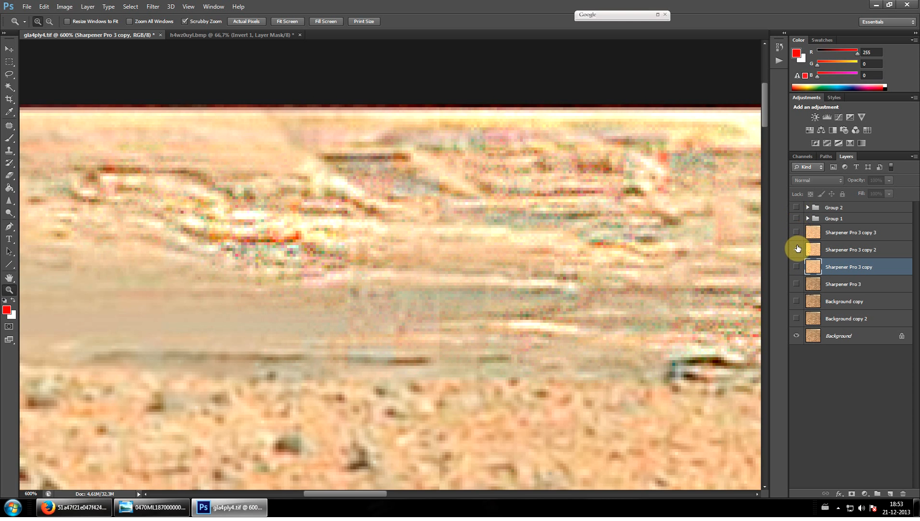
pyautogui.click(797, 250)
pyautogui.hotkey('ctrl', '-')
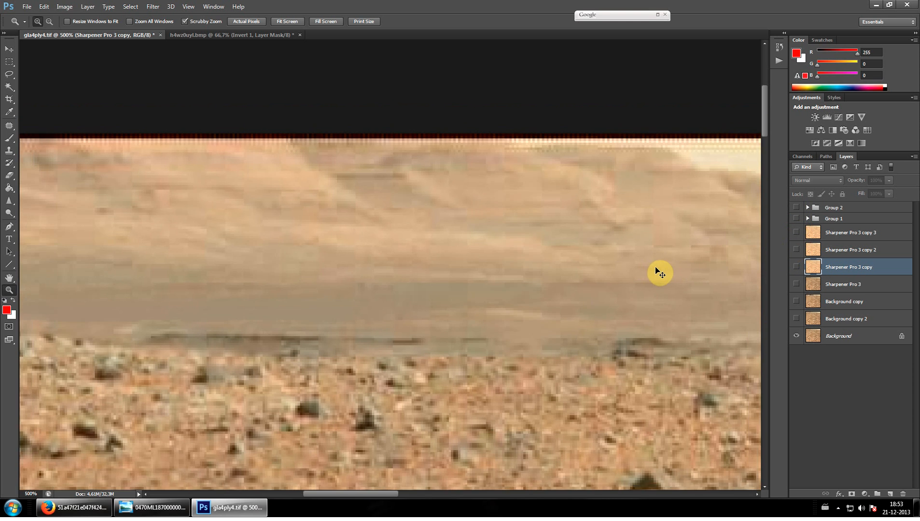
pyautogui.hotkey('ctrl', '-')
pyautogui.hotkey('ctrl', '-')
pyautogui.hotkey('ctrl', '-')
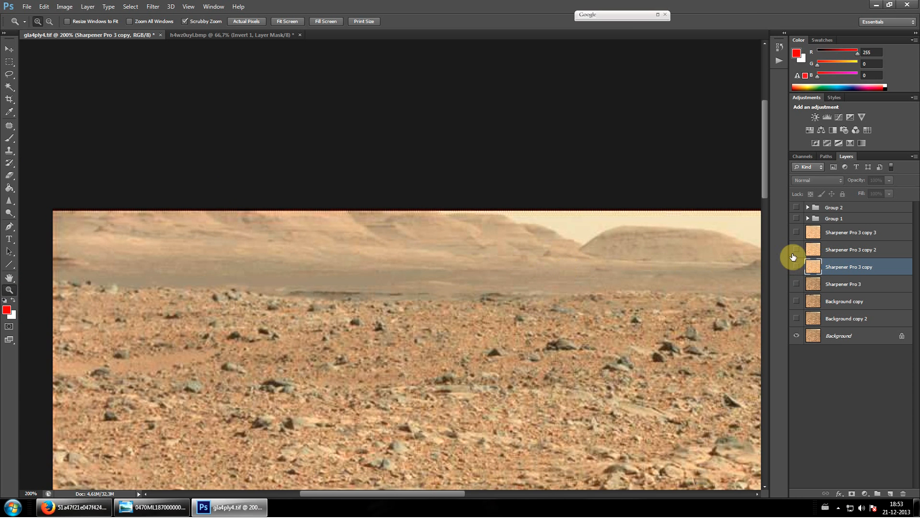
# Show Sharpener Pro 3 copy 2, Group 1 and Group 2, and magnify the layered slope to 500%
pyautogui.click(794, 251)
pyautogui.click(794, 218)
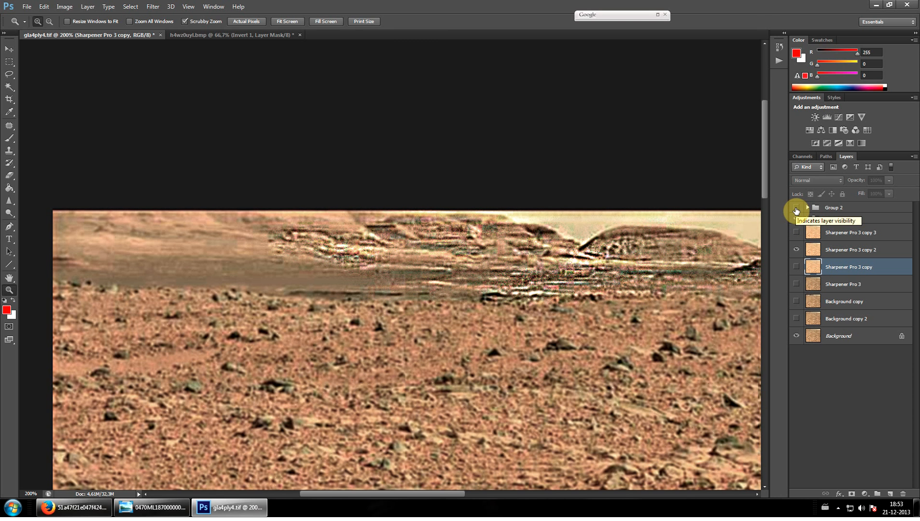
pyautogui.click(796, 208)
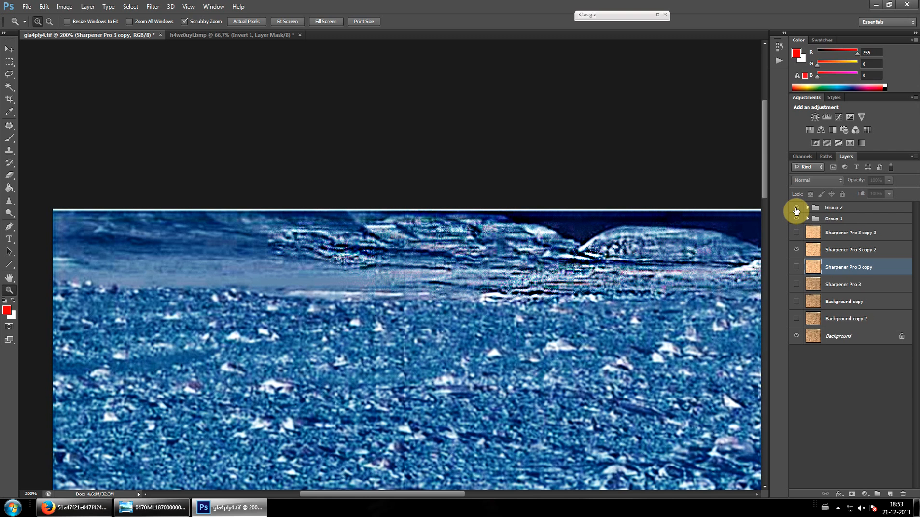
pyautogui.moveTo(370, 242); pyautogui.dragTo(331, 261)
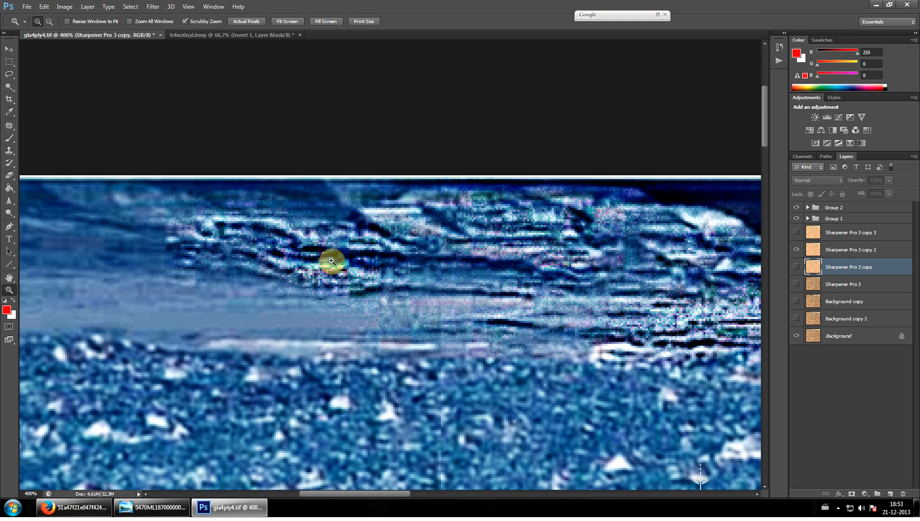
pyautogui.click(201, 349)
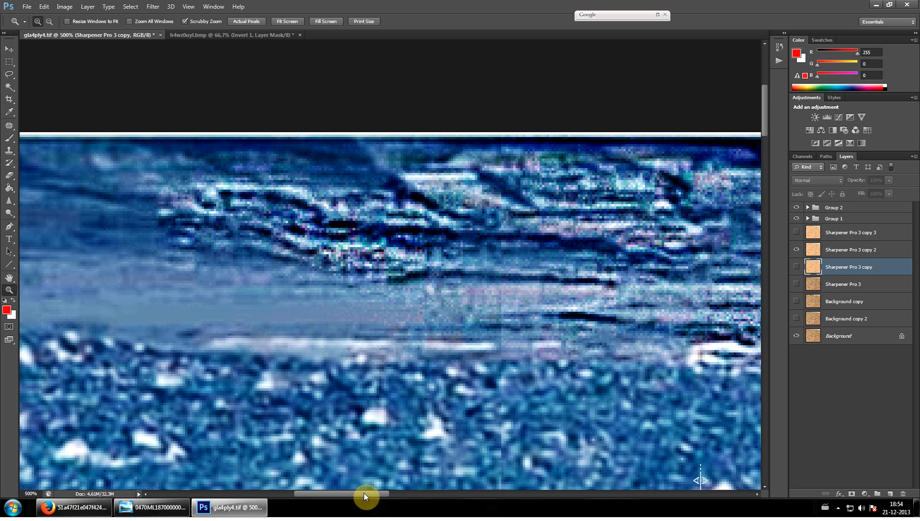
pyautogui.moveTo(363, 493); pyautogui.dragTo(366, 493)
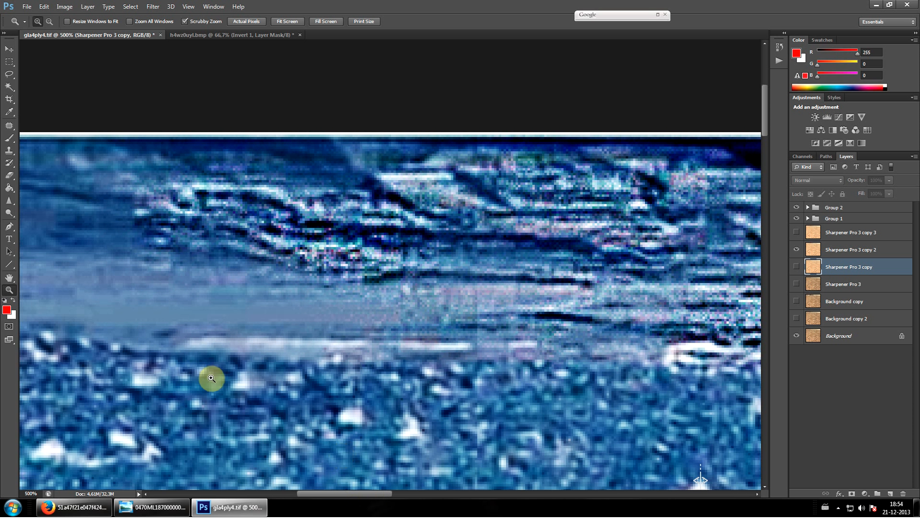
# Sharpen the base of the slope on Sharpener Pro 3 copy 2 with the Sharpen tool at 49% strength, and show Sharpener Pro 3 copy 3
pyautogui.click(8, 201)
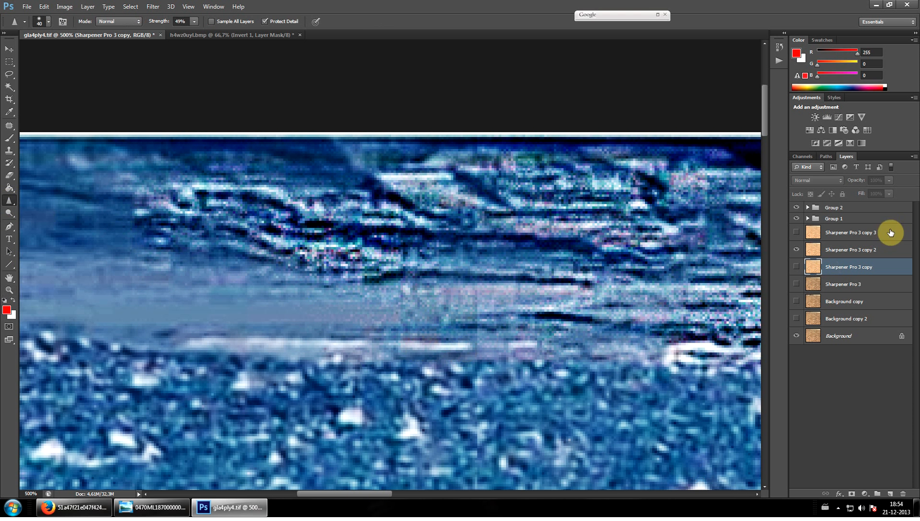
pyautogui.click(808, 252)
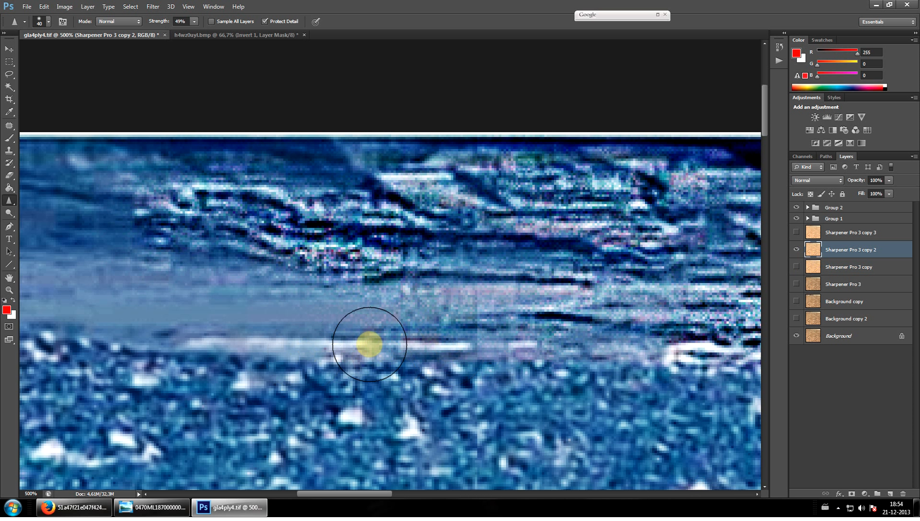
pyautogui.moveTo(92, 334)
pyautogui.mouseDown()
pyautogui.moveTo(155, 342)
pyautogui.moveTo(153, 327)
pyautogui.mouseUp()
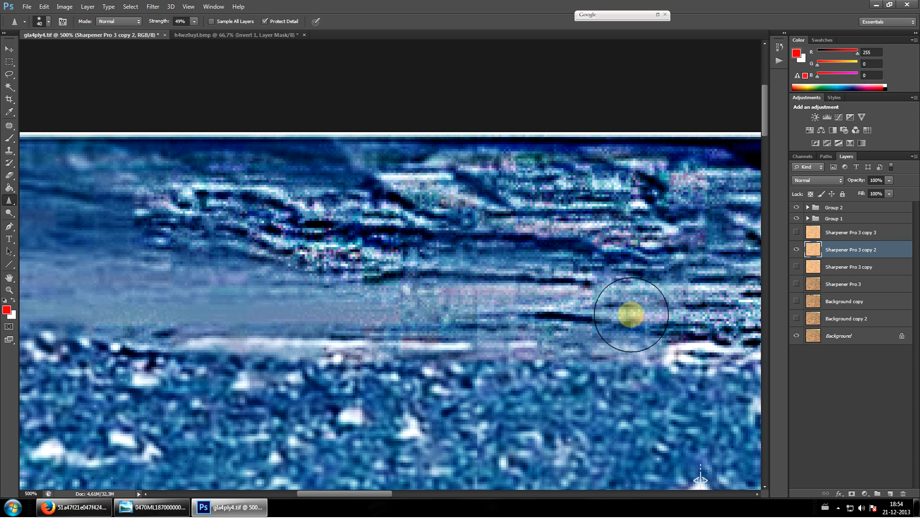
pyautogui.click(797, 233)
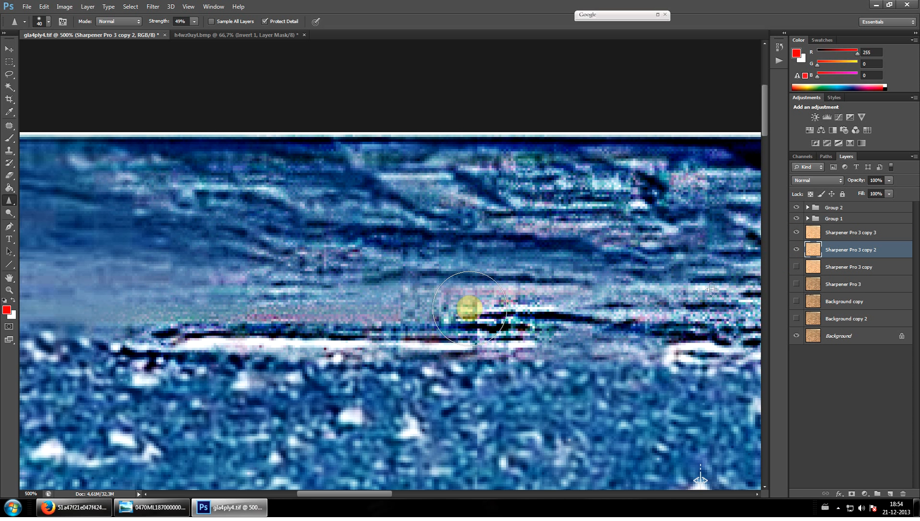
pyautogui.click(7, 48)
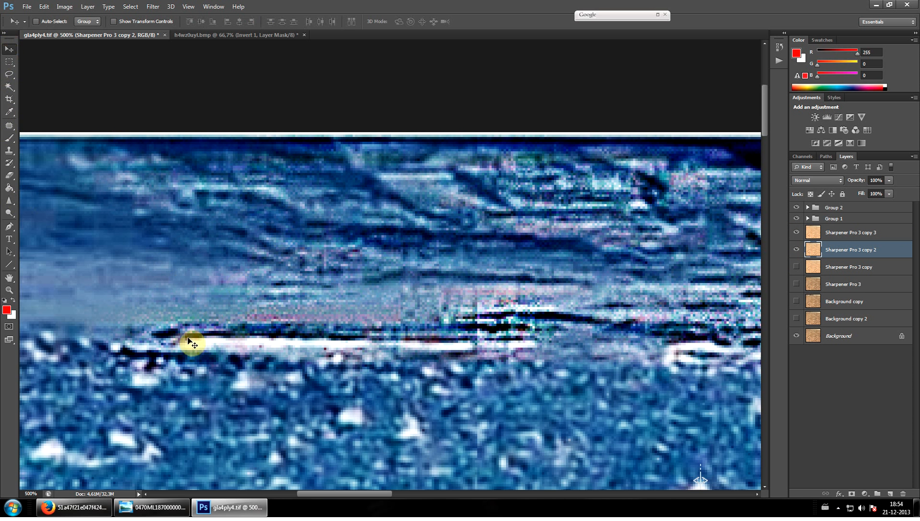
# Hide Sharpener Pro 3 copy 2, Sharpener Pro 3 copy 3, Group 1 and Group 2 to view the original slope
pyautogui.click(796, 249)
pyautogui.click(796, 230)
pyautogui.click(797, 218)
pyautogui.click(797, 207)
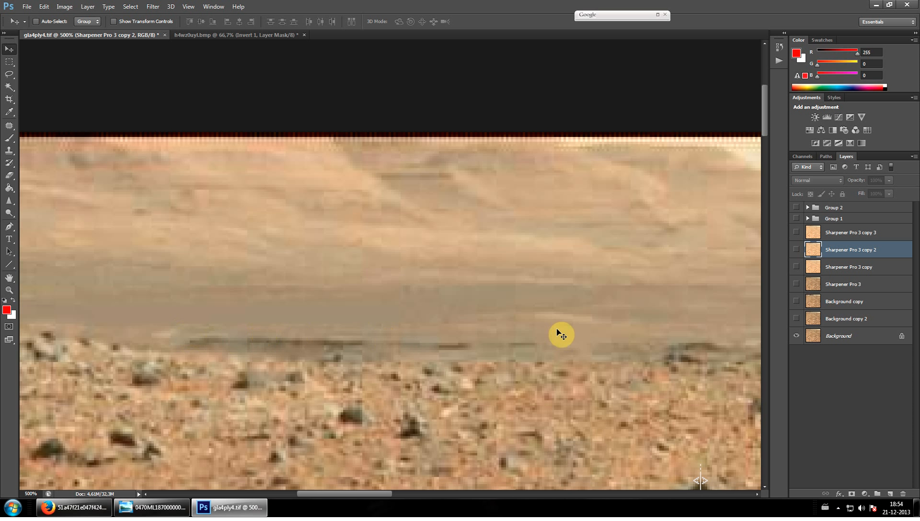
# Show Sharpener Pro 3 copy 2 and copy 3, and inspect the sharpened base of the slope at 700% before returning to 500%
pyautogui.click(797, 249)
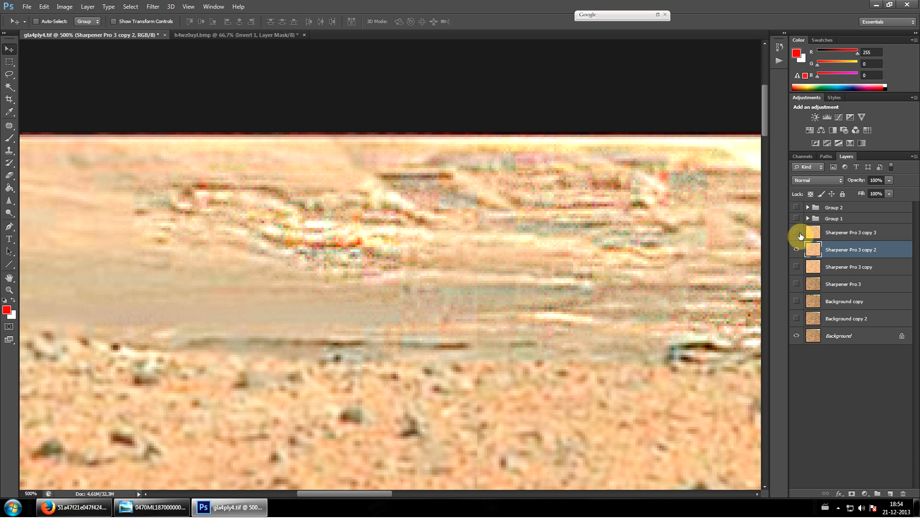
pyautogui.click(797, 232)
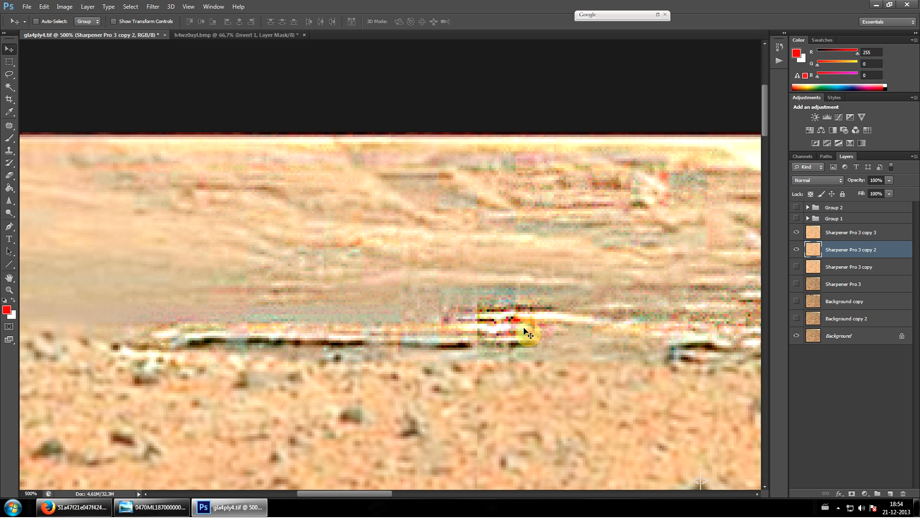
pyautogui.click(8, 291)
pyautogui.moveTo(139, 339); pyautogui.dragTo(205, 345)
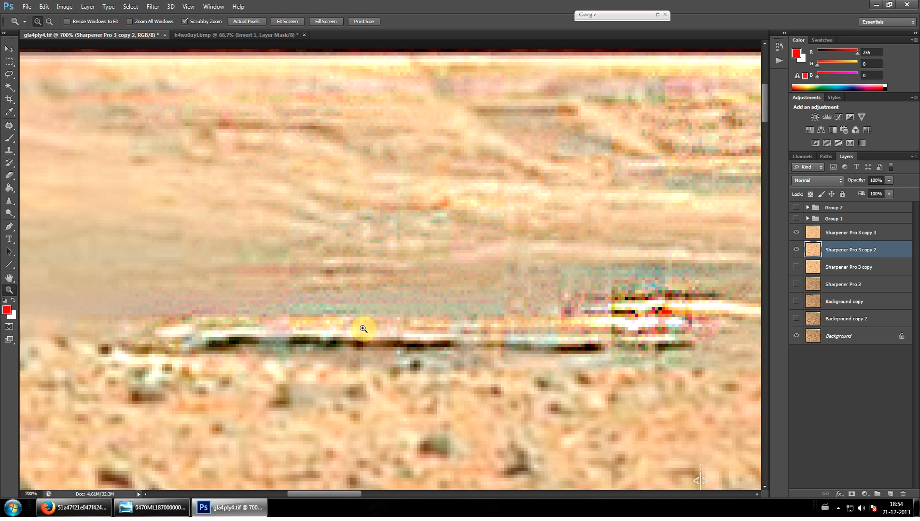
pyautogui.hotkey('ctrl', '-')
pyautogui.hotkey('ctrl', '-')
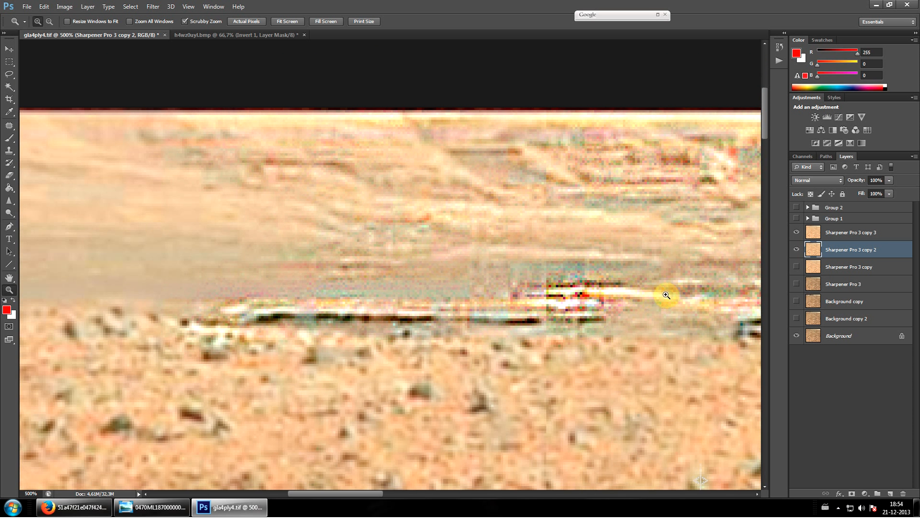
# Show Group 1 and Group 2, and examine the inverted horizon from the slope across to the rounded hill
pyautogui.moveTo(796, 207); pyautogui.dragTo(797, 218)
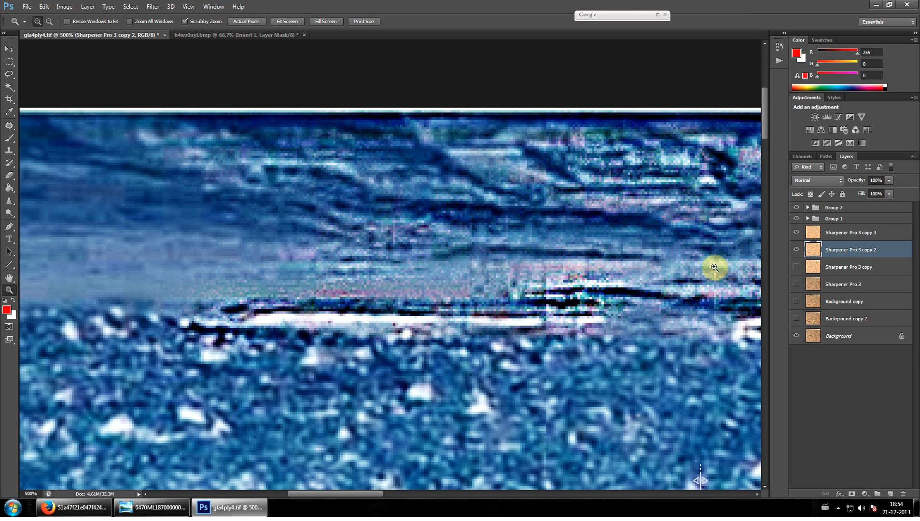
pyautogui.moveTo(374, 494); pyautogui.dragTo(417, 493)
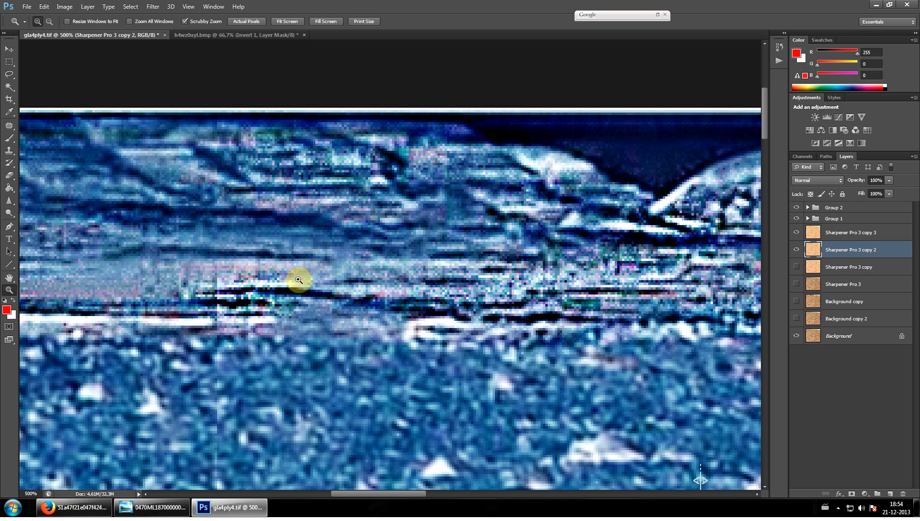
pyautogui.scroll(2, 299, 280)
pyautogui.moveTo(387, 498)
pyautogui.mouseDown()
pyautogui.moveTo(409, 499)
pyautogui.moveTo(394, 499)
pyautogui.mouseUp()
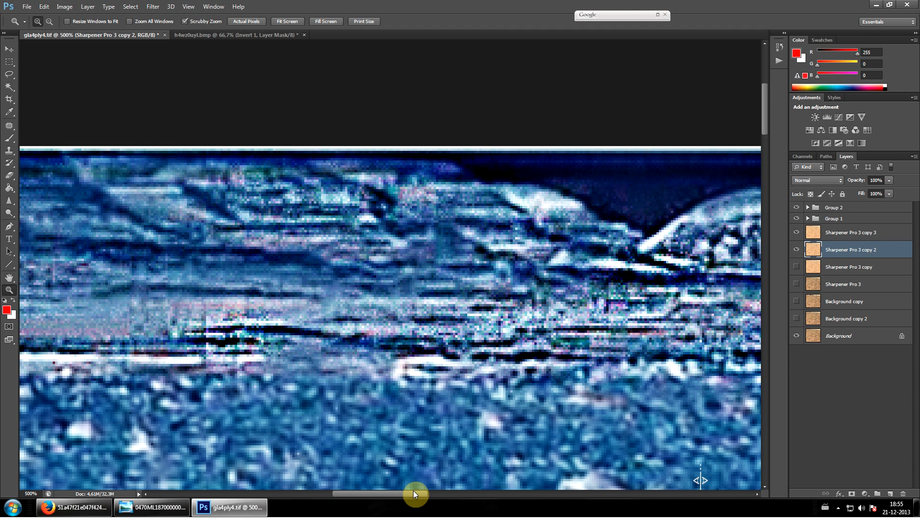
pyautogui.moveTo(423, 499); pyautogui.dragTo(455, 494)
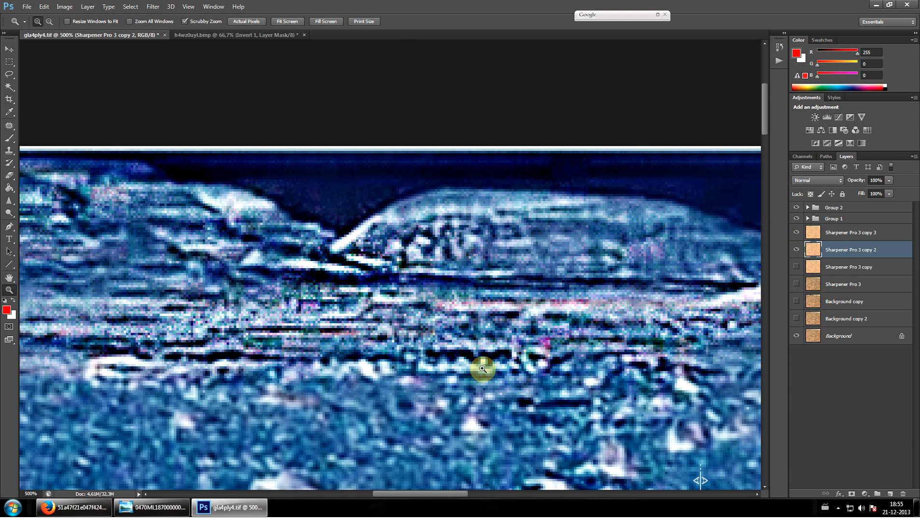
# Hide Sharpener Pro 3 copy 2 and copy 3 for comparison, then show only copy 2 over the background without Group 1 and Group 2
pyautogui.moveTo(795, 252)
pyautogui.mouseDown()
pyautogui.moveTo(795, 240)
pyautogui.moveTo(795, 252)
pyautogui.mouseUp()
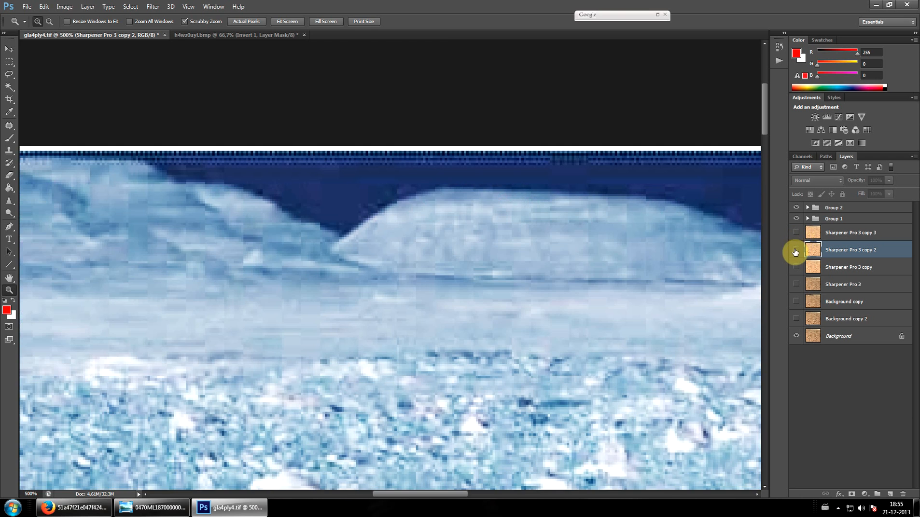
pyautogui.click(796, 250)
pyautogui.click(797, 218)
pyautogui.click(796, 207)
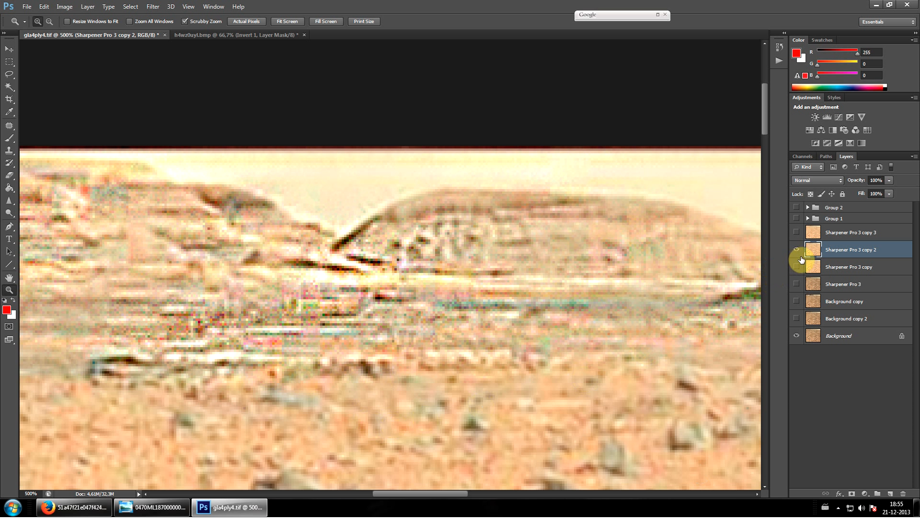
# Compare the hill with and without Sharpener Pro 3 copy 3, leave that layer hidden, and show Group 1 and Group 2
pyautogui.click(797, 232)
pyautogui.click(797, 232)
pyautogui.click(797, 232)
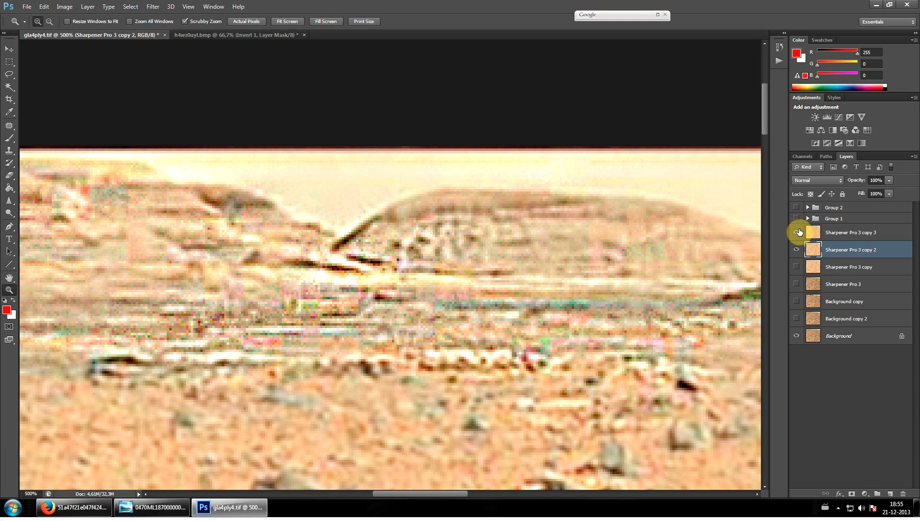
pyautogui.click(797, 218)
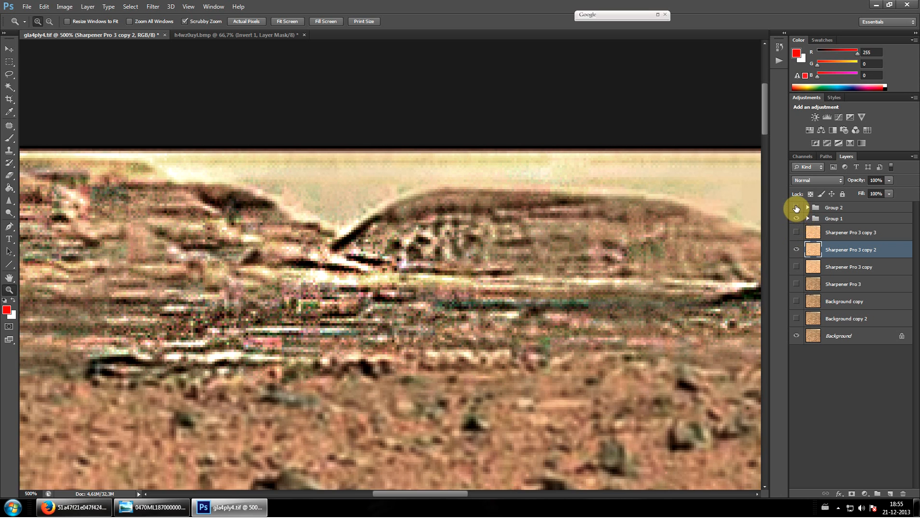
pyautogui.click(796, 208)
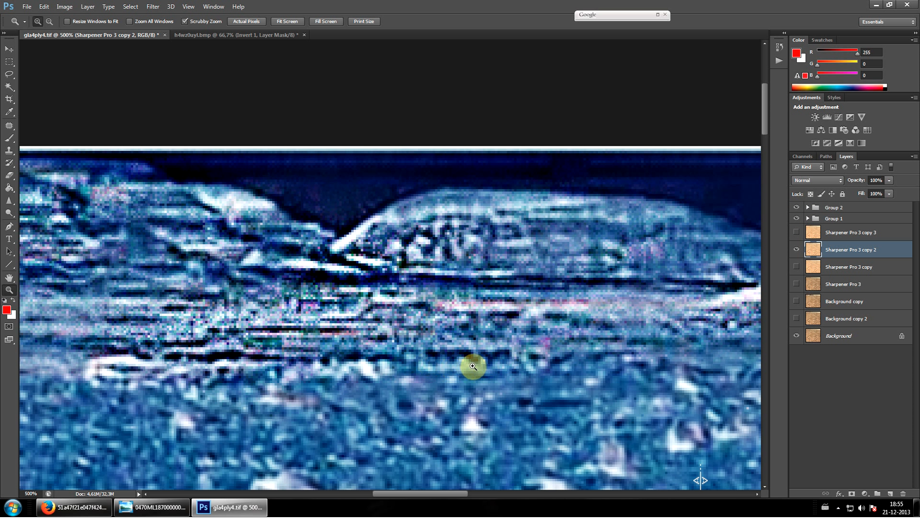
# Hide Group 2, magnify the layered ridge beside the rounded hill to 600%, and show Group 2 again
pyautogui.scroll(1, 487, 362)
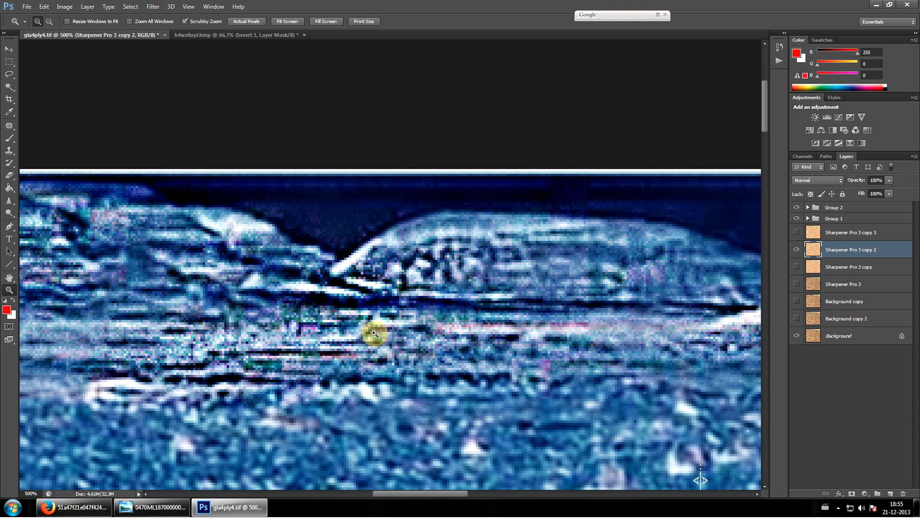
pyautogui.scroll(-2, 360, 309)
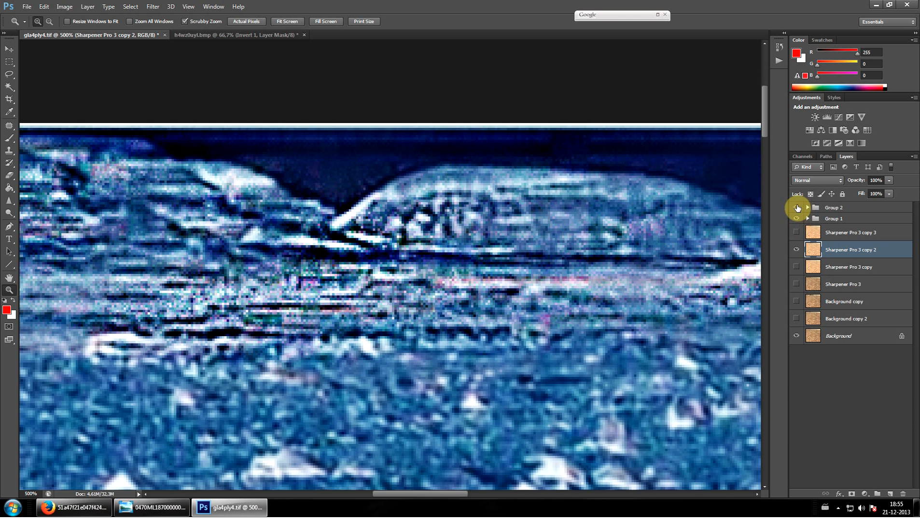
pyautogui.click(796, 208)
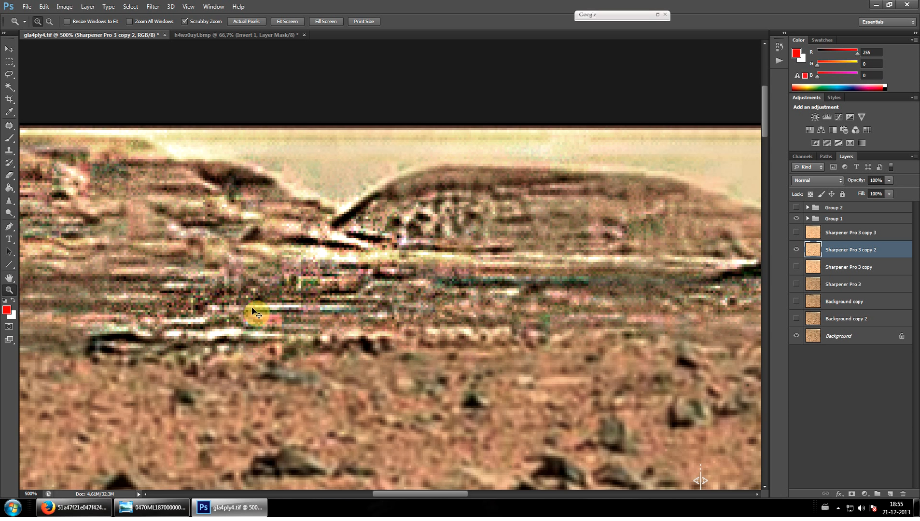
pyautogui.hotkey('ctrl', '-')
pyautogui.hotkey('ctrl', '-')
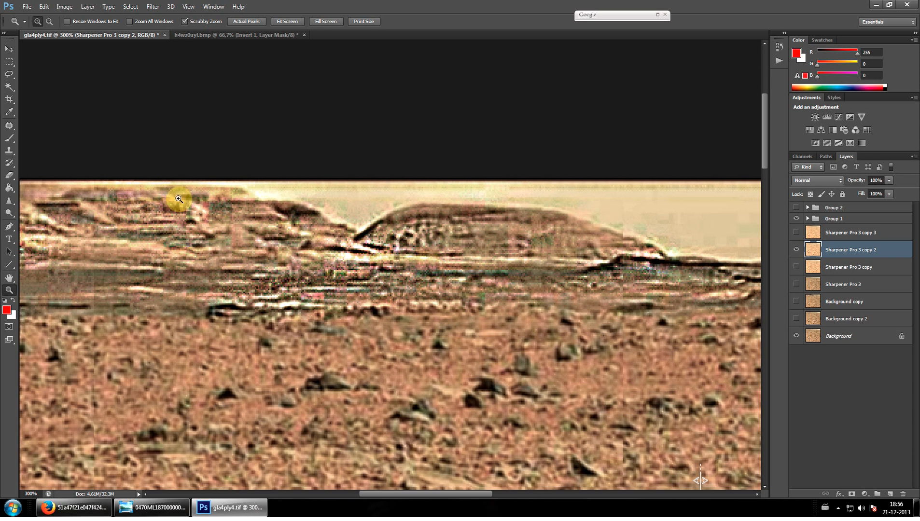
pyautogui.moveTo(92, 251); pyautogui.dragTo(212, 248)
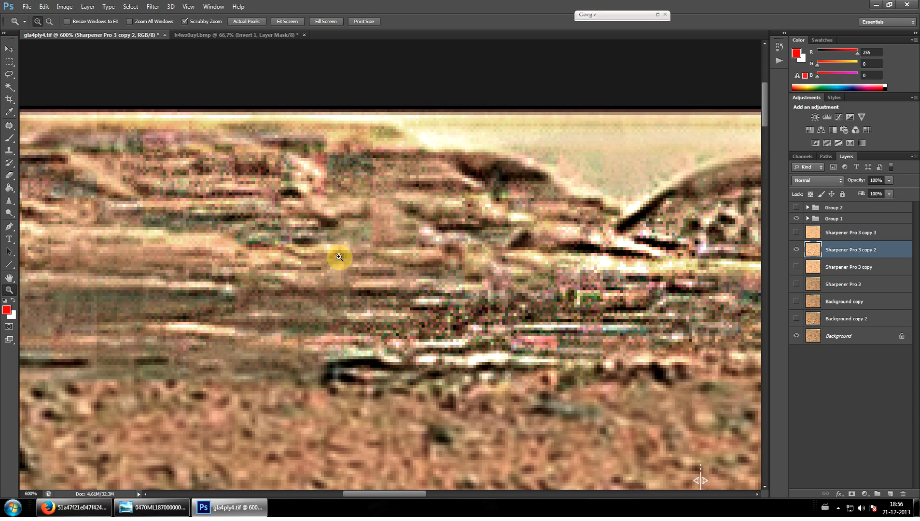
pyautogui.click(797, 208)
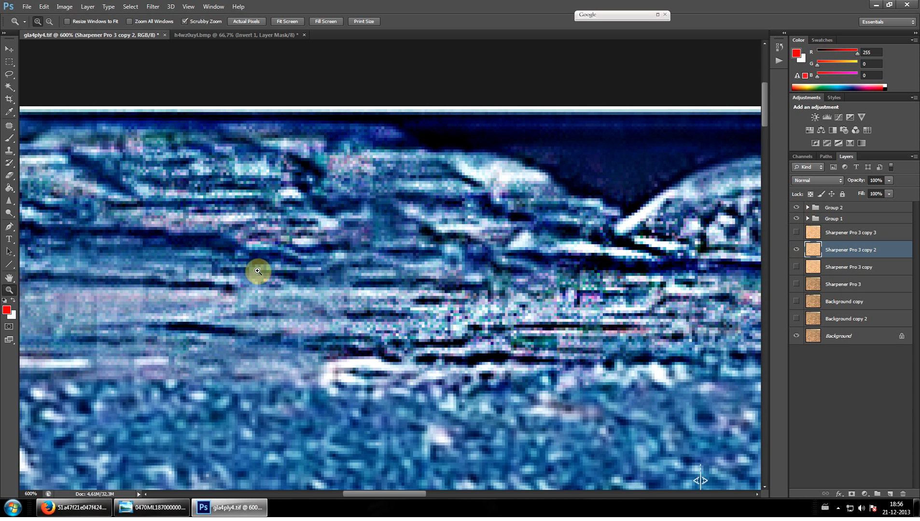
# Examine the inverted ridge and the slope beside it at 400%
pyautogui.keyDown('alt'); pyautogui.click(305, 211); pyautogui.keyUp('alt')
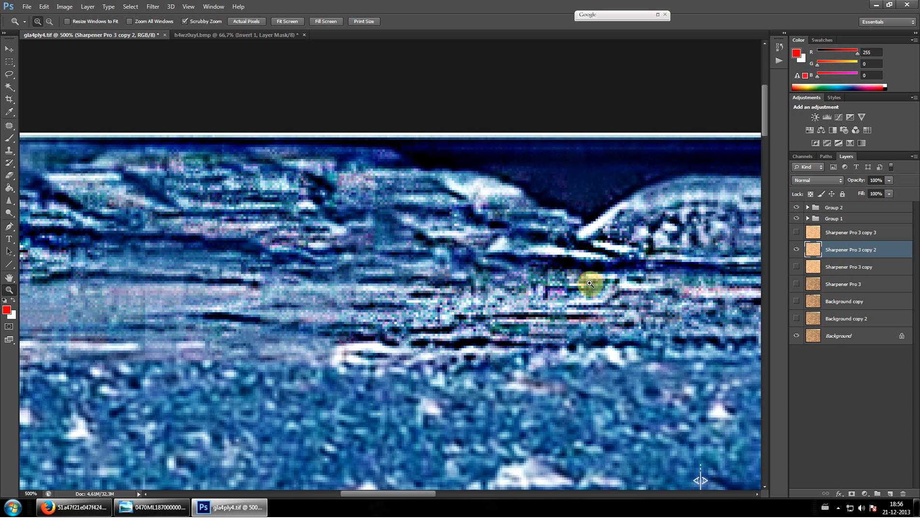
pyautogui.hotkey('ctrl', '-')
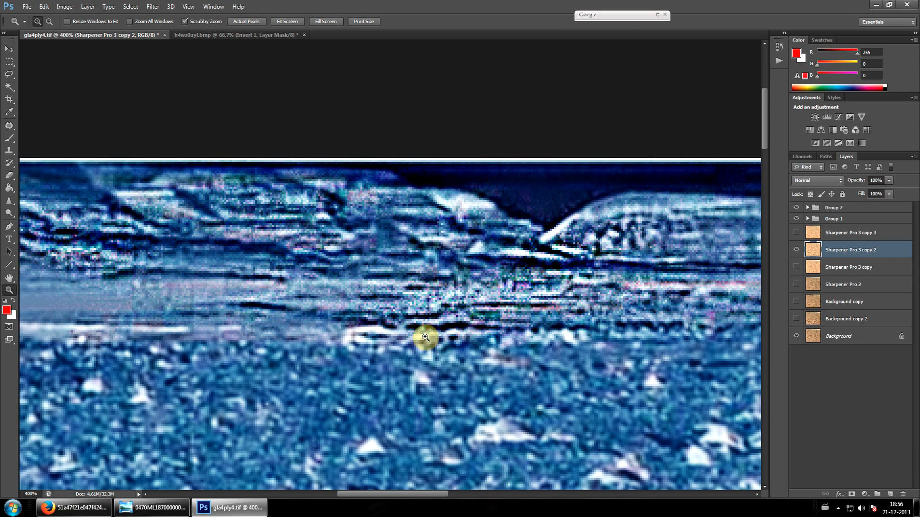
pyautogui.moveTo(399, 494); pyautogui.dragTo(340, 487)
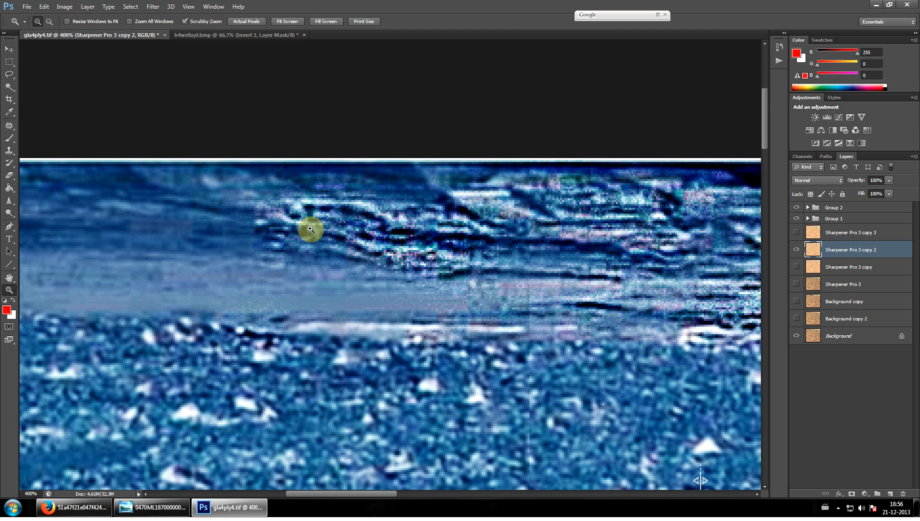
pyautogui.scroll(-1, 194, 262)
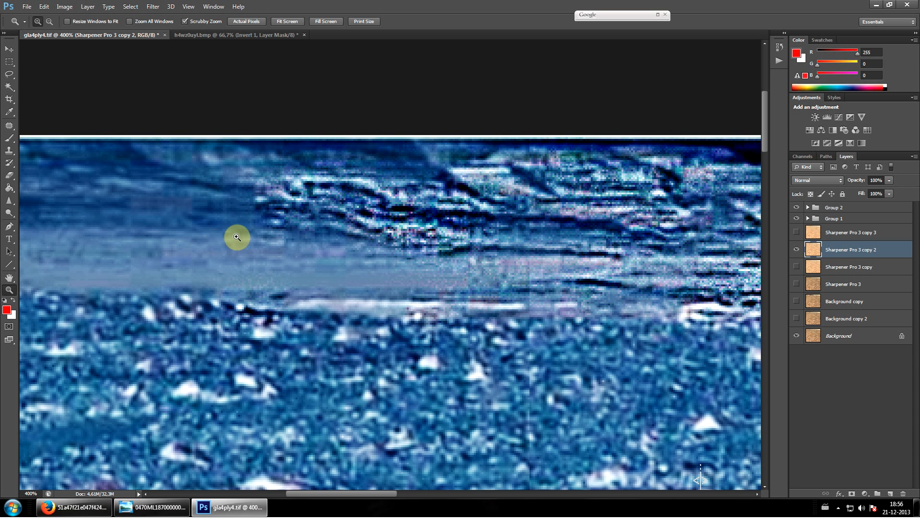
pyautogui.scroll(2, 368, 221)
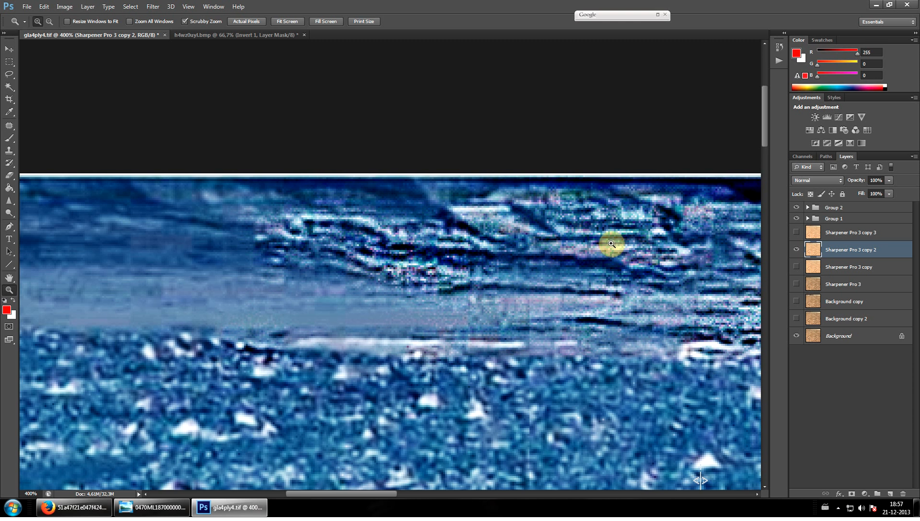
pyautogui.scroll(-2, 367, 312)
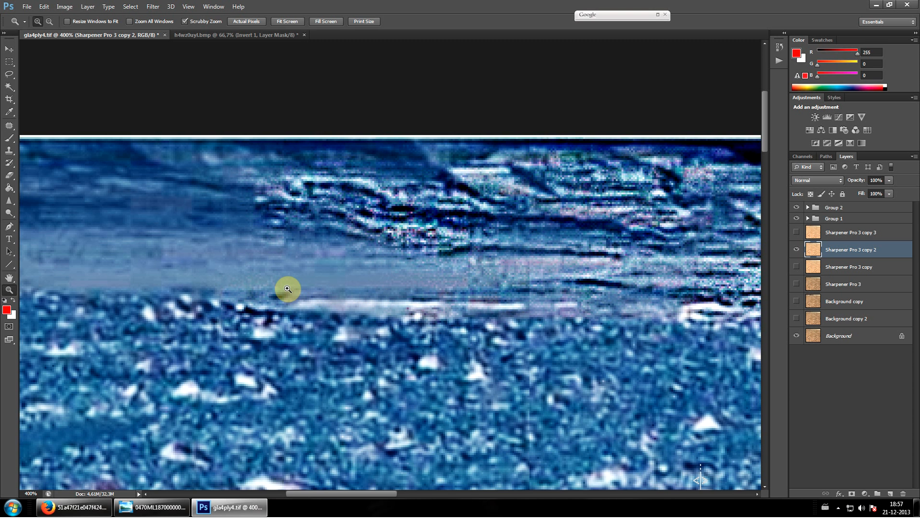
# Sharpen the lower band of the smooth slope on Sharpener Pro 3 copy 2 with the Sharpen tool at 49% strength, viewed at 500%
pyautogui.hotkey('ctrl', '-')
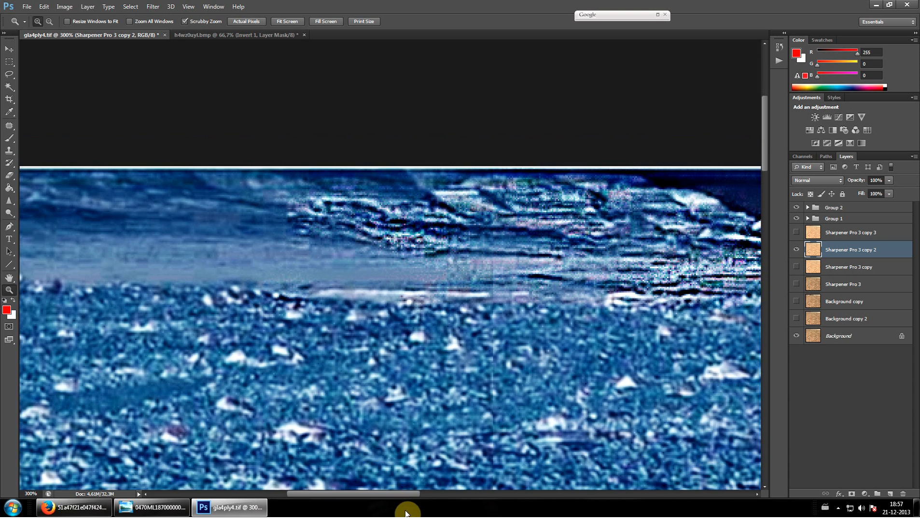
pyautogui.moveTo(389, 494); pyautogui.dragTo(369, 494)
pyautogui.click(238, 245)
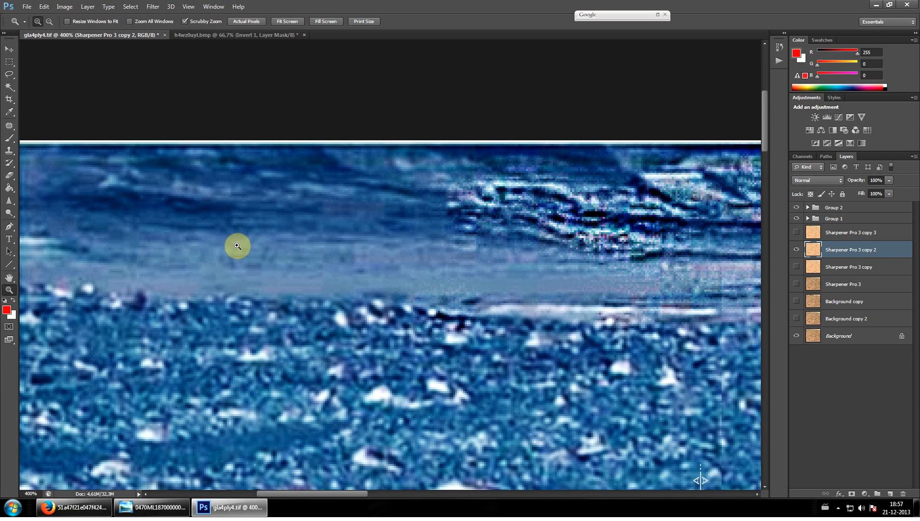
pyautogui.click(236, 244)
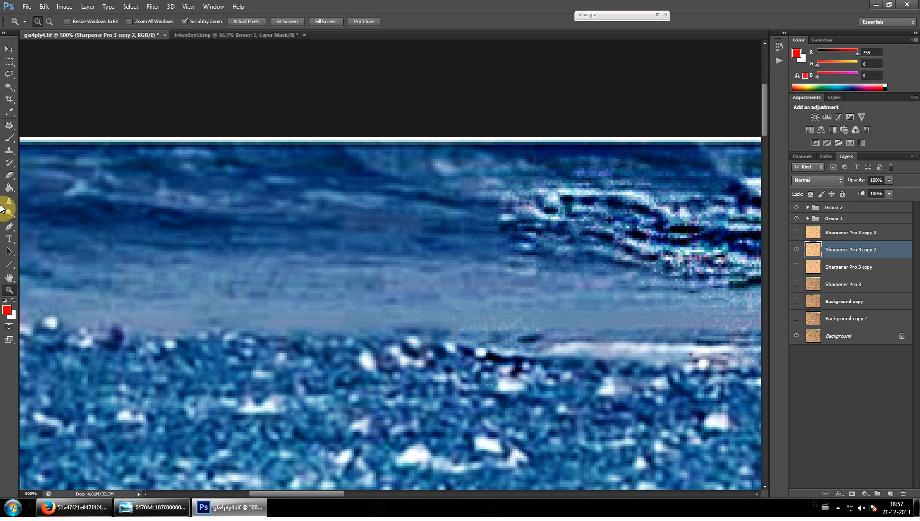
pyautogui.click(10, 201)
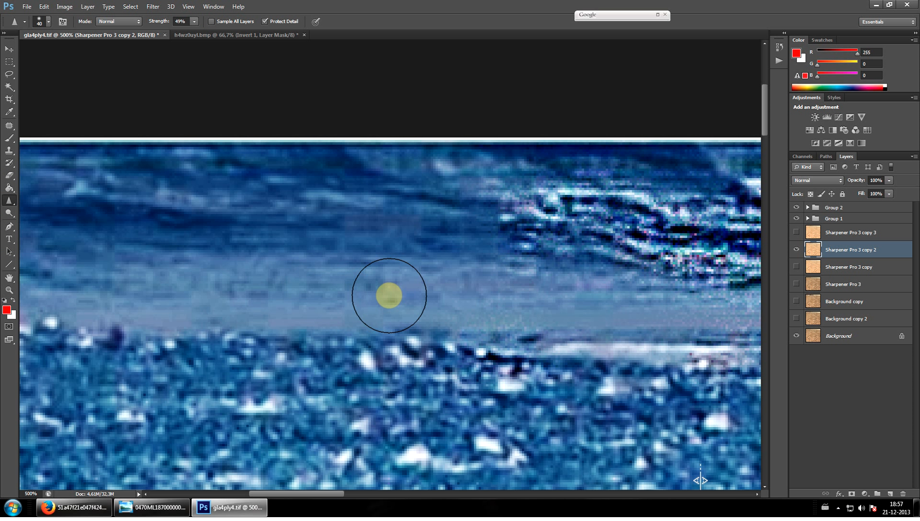
pyautogui.moveTo(214, 299)
pyautogui.mouseDown()
pyautogui.moveTo(279, 276)
pyautogui.moveTo(301, 248)
pyautogui.moveTo(346, 251)
pyautogui.moveTo(418, 277)
pyautogui.moveTo(411, 292)
pyautogui.moveTo(328, 313)
pyautogui.moveTo(330, 297)
pyautogui.moveTo(271, 285)
pyautogui.moveTo(229, 296)
pyautogui.moveTo(400, 273)
pyautogui.moveTo(411, 260)
pyautogui.moveTo(301, 236)
pyautogui.mouseUp()
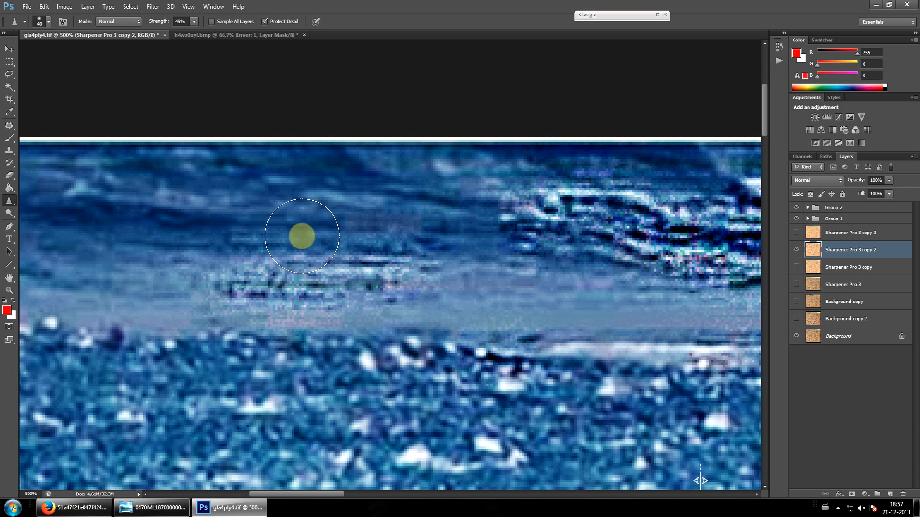
pyautogui.click(10, 49)
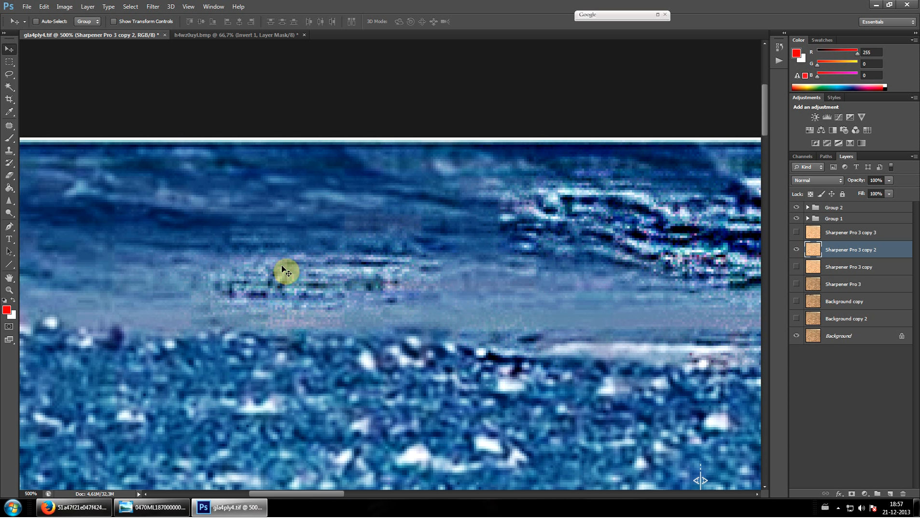
# Sharpen the streaks higher up the smooth slope on Sharpener Pro 3 copy 2 with the Sharpen tool at 49% strength
pyautogui.scroll(2, 224, 274)
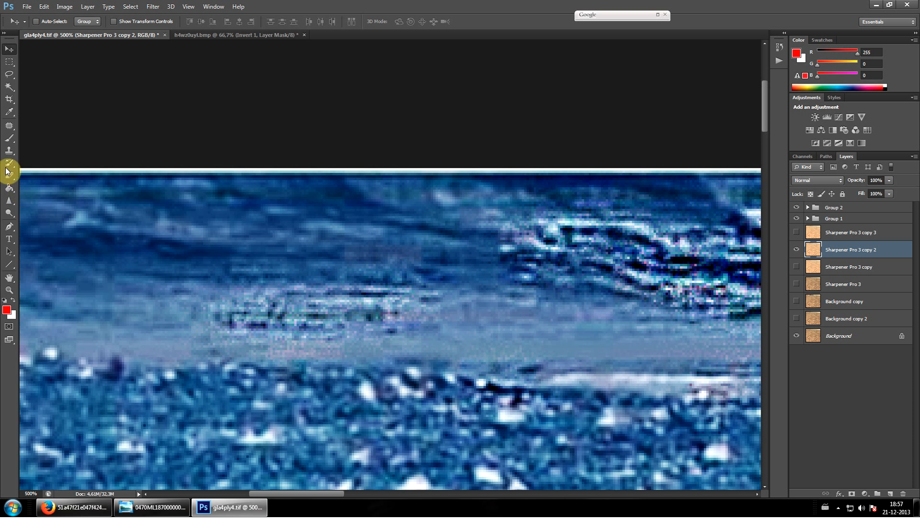
pyautogui.click(9, 200)
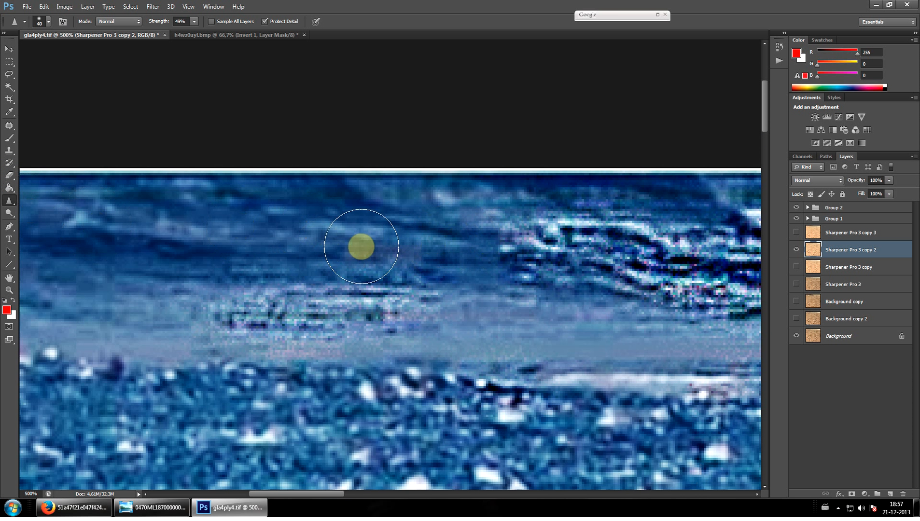
pyautogui.moveTo(386, 258)
pyautogui.mouseDown()
pyautogui.moveTo(376, 285)
pyautogui.moveTo(367, 250)
pyautogui.mouseUp()
pyautogui.moveTo(218, 241)
pyautogui.mouseDown()
pyautogui.moveTo(251, 219)
pyautogui.moveTo(113, 226)
pyautogui.moveTo(44, 243)
pyautogui.moveTo(174, 185)
pyautogui.moveTo(435, 240)
pyautogui.moveTo(234, 276)
pyautogui.moveTo(179, 272)
pyautogui.moveTo(197, 320)
pyautogui.moveTo(36, 345)
pyautogui.moveTo(31, 306)
pyautogui.moveTo(57, 209)
pyautogui.moveTo(50, 196)
pyautogui.moveTo(108, 207)
pyautogui.mouseUp()
pyautogui.scroll(-1, 299, 308)
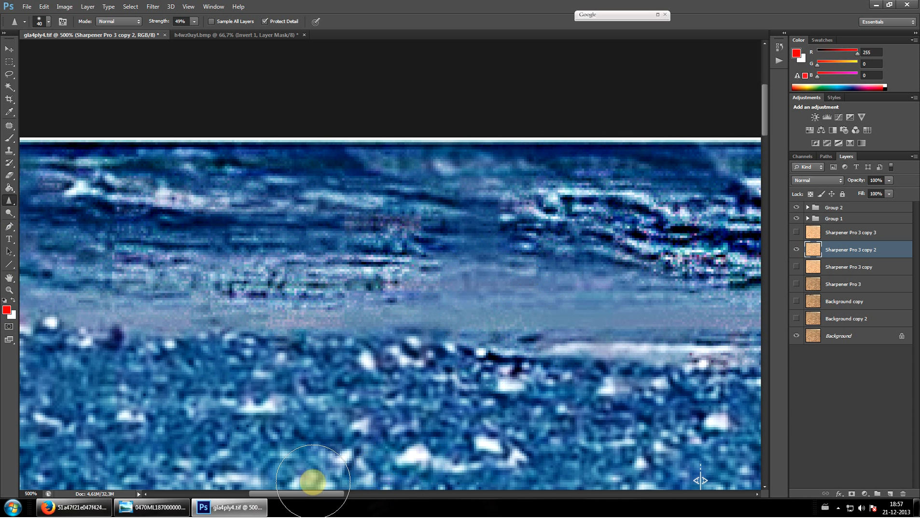
# Sharpen the upper streaks of the ridge, starting near the photo's edge, on Sharpener Pro 3 copy 2 with the Sharpen tool at 49% strength, viewed at 500%
pyautogui.hotkey('ctrl', '-')
pyautogui.hotkey('ctrl', '-')
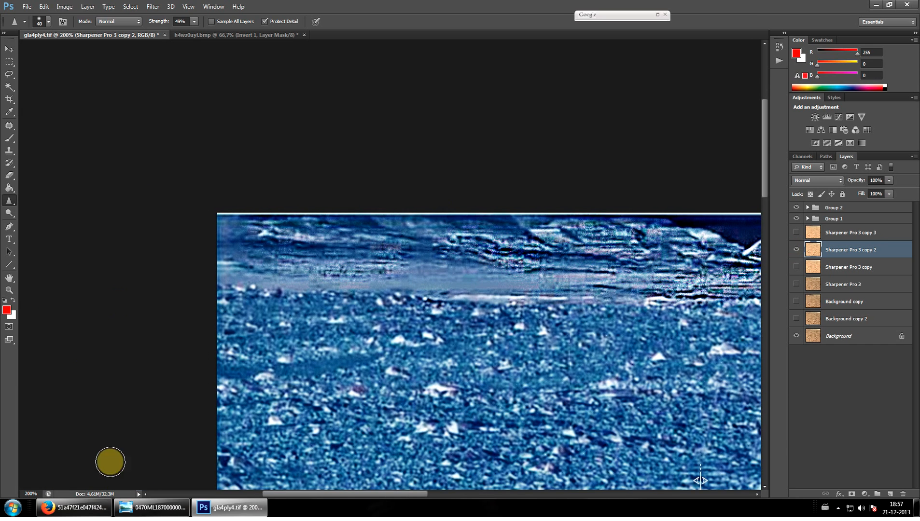
pyautogui.moveTo(301, 494); pyautogui.dragTo(322, 496)
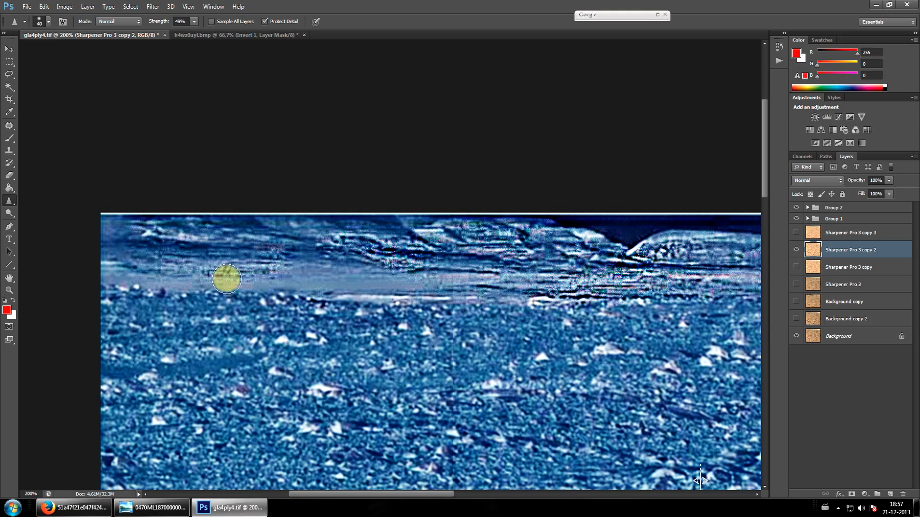
pyautogui.click(7, 50)
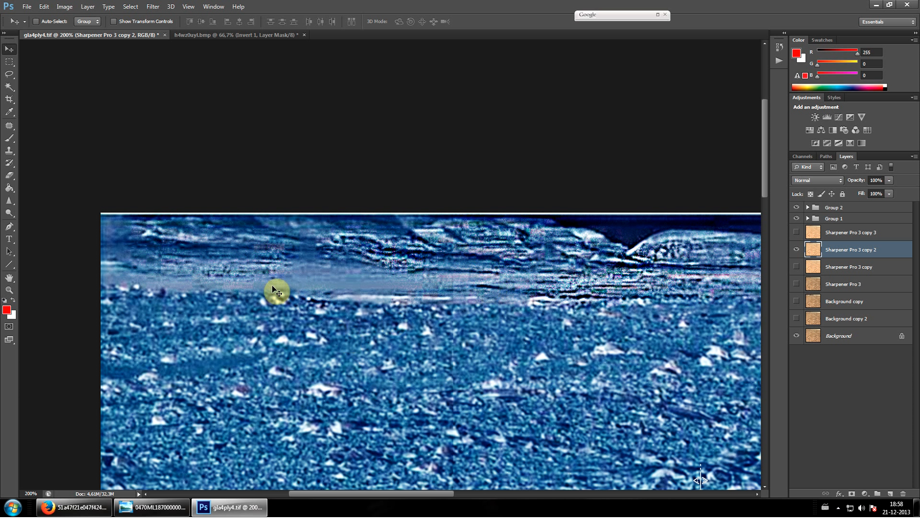
pyautogui.click(8, 290)
pyautogui.click(153, 238)
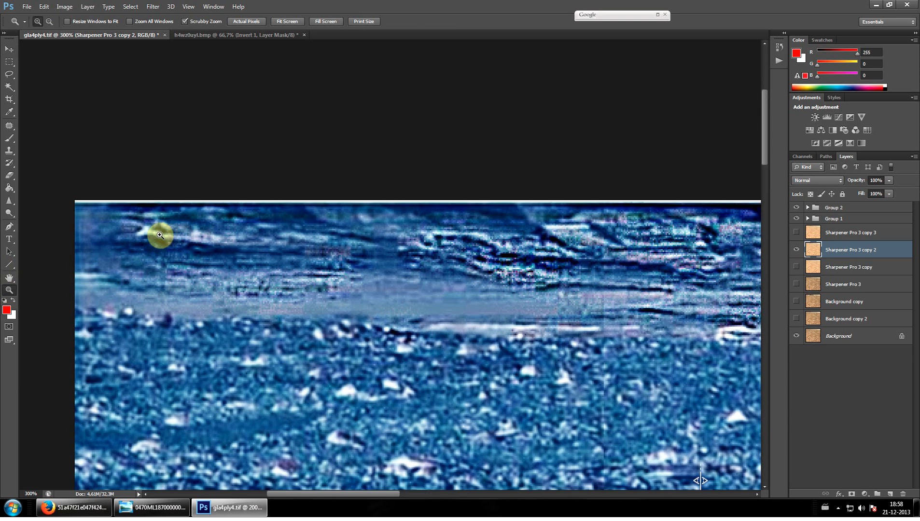
pyautogui.click(160, 235)
pyautogui.click(160, 236)
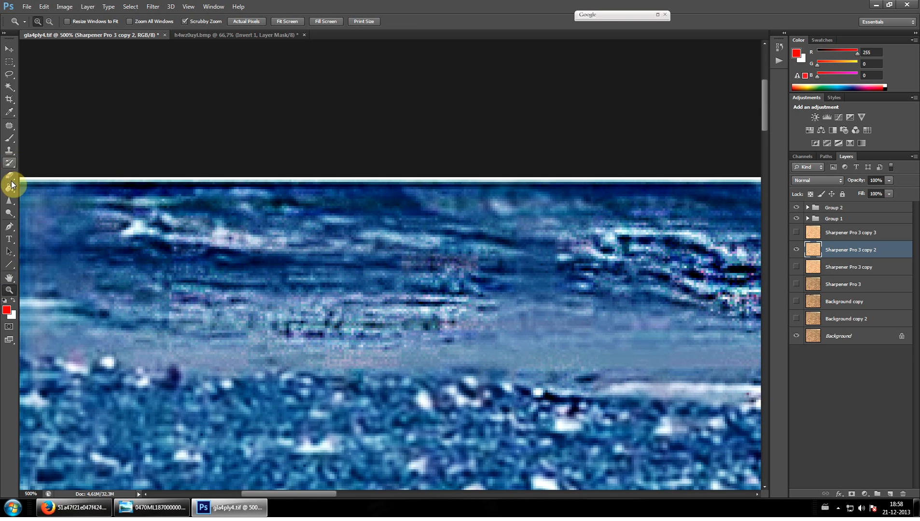
pyautogui.click(8, 200)
pyautogui.moveTo(529, 256)
pyautogui.mouseDown()
pyautogui.moveTo(347, 294)
pyautogui.moveTo(521, 227)
pyautogui.moveTo(471, 204)
pyautogui.moveTo(305, 195)
pyautogui.moveTo(314, 211)
pyautogui.moveTo(281, 290)
pyautogui.moveTo(243, 281)
pyautogui.moveTo(217, 255)
pyautogui.moveTo(2, 233)
pyautogui.moveTo(74, 211)
pyautogui.mouseUp()
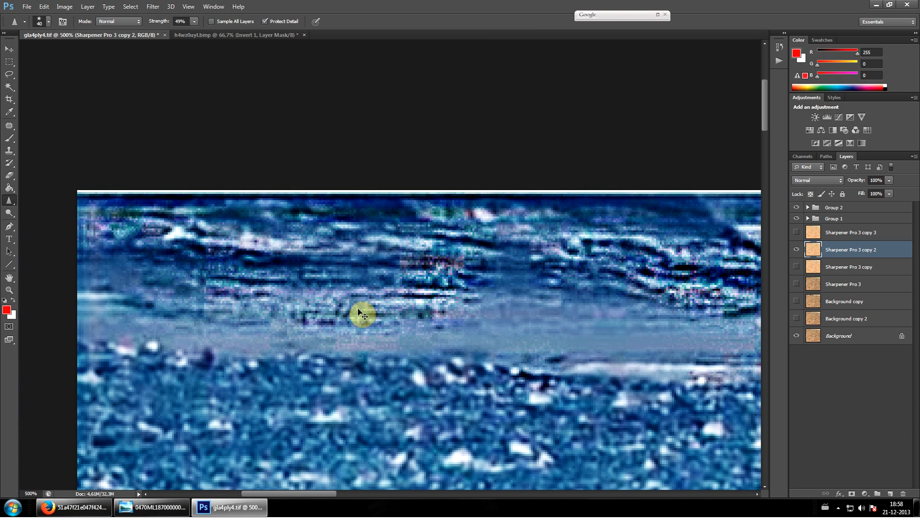
# Examine the sharpened ridge and the slope toward the rounded hill at 300% and 400%, and return to 200%
pyautogui.scroll(-3, 359, 313)
pyautogui.scroll(-1, 382, 328)
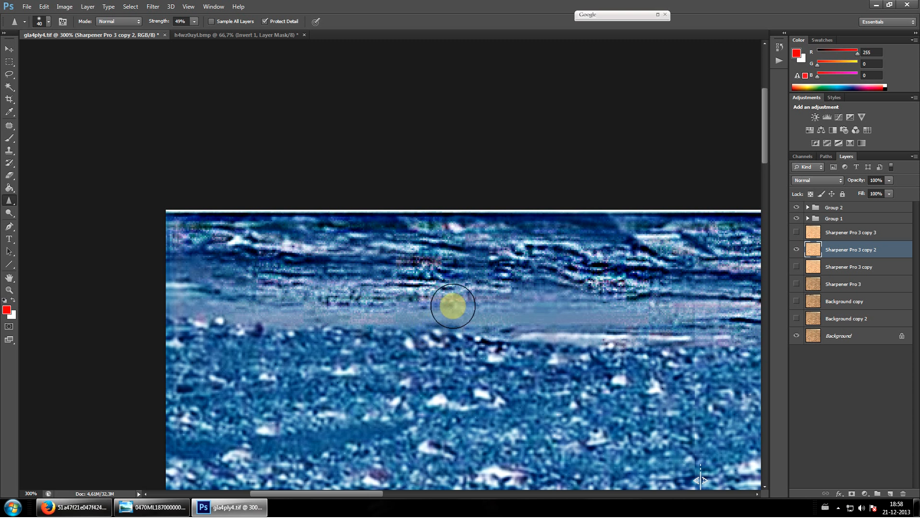
pyautogui.moveTo(325, 492); pyautogui.dragTo(367, 497)
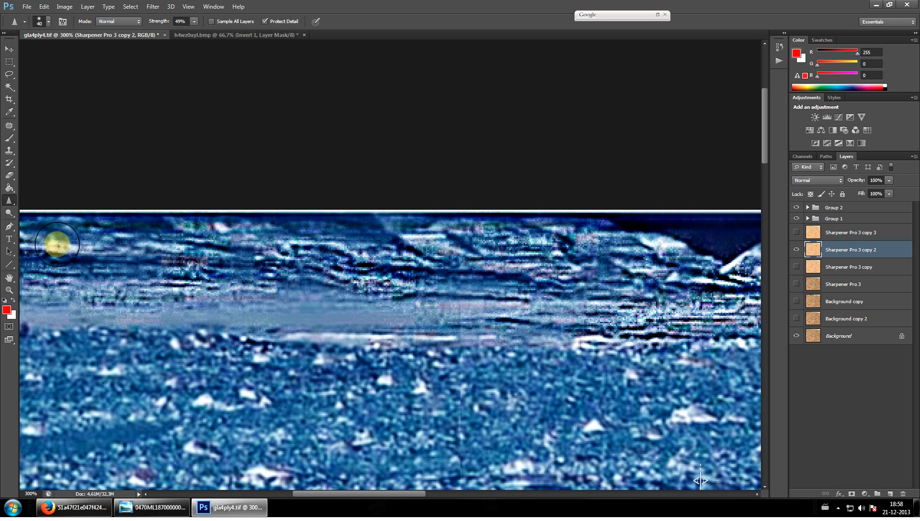
pyautogui.click(9, 290)
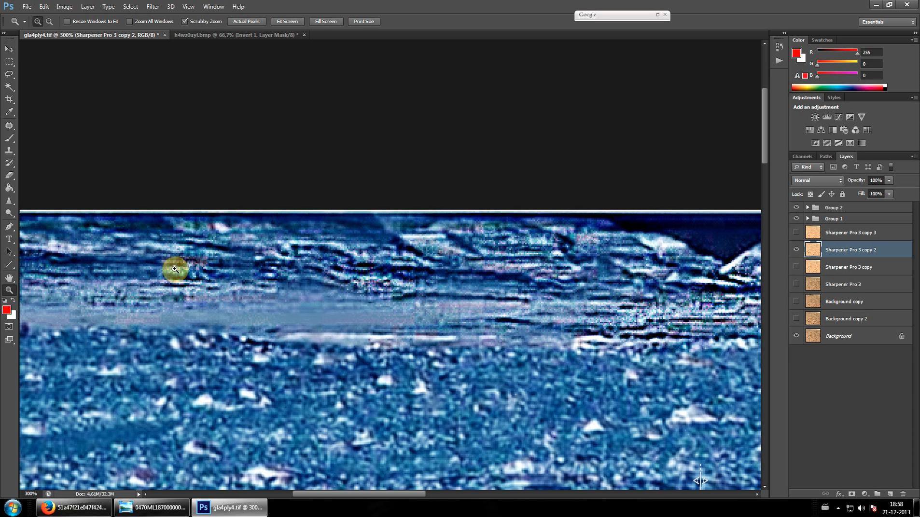
pyautogui.click(284, 252)
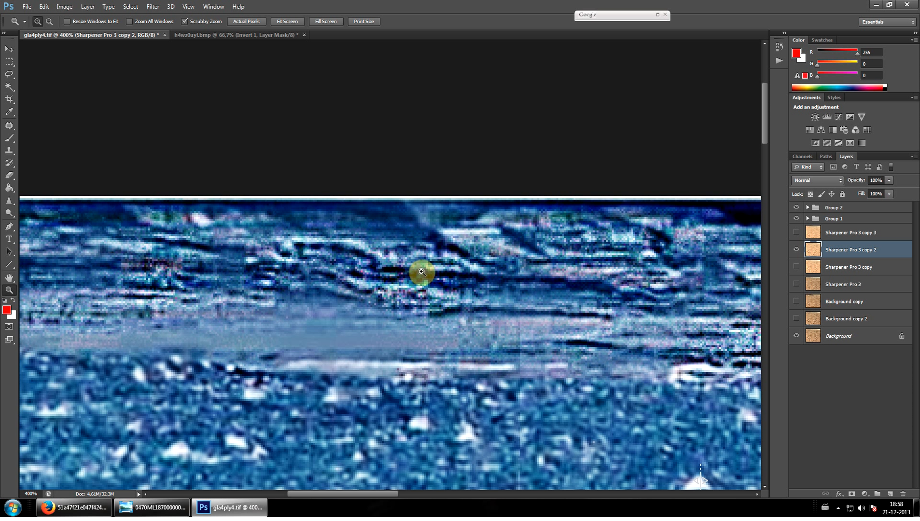
pyautogui.click(8, 201)
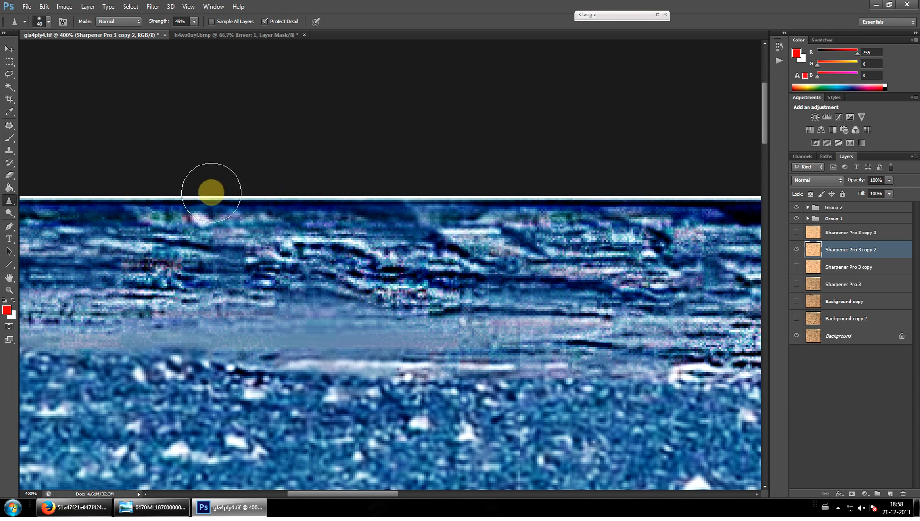
pyautogui.hotkey('ctrl', '-')
pyautogui.hotkey('ctrl', '-')
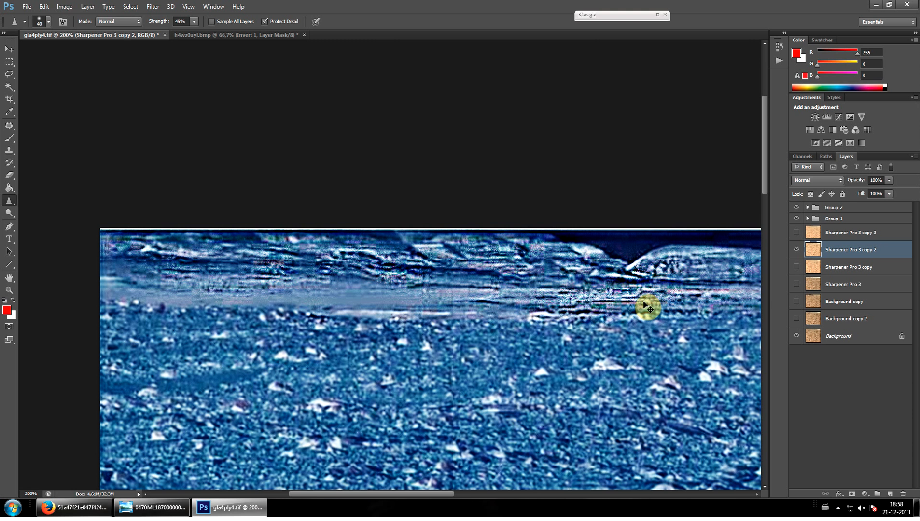
# Hide Sharpener Pro 3 copy 2, Group 2 and Group 1 so only the original photo shows
pyautogui.click(797, 249)
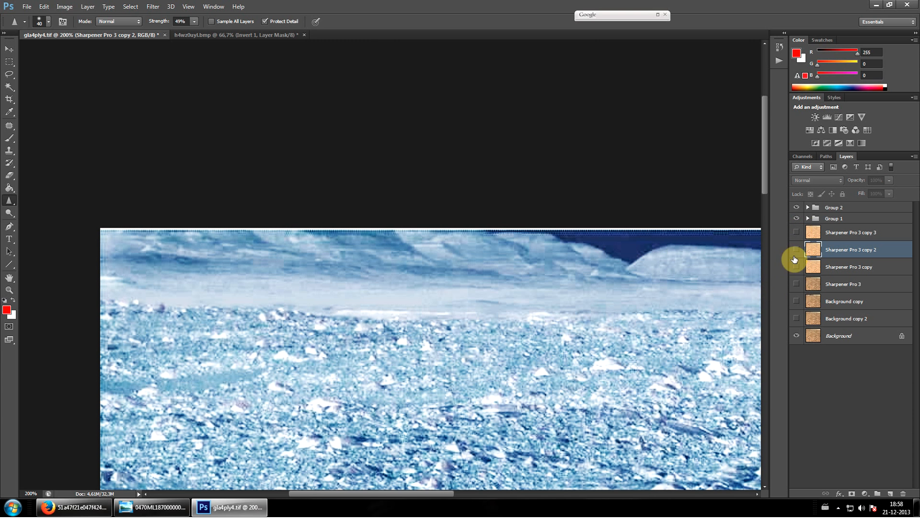
pyautogui.click(796, 207)
pyautogui.click(797, 218)
# Duplicate the Background layer within gla4ply4.tif, keeping the suggested name
pyautogui.click(829, 335)
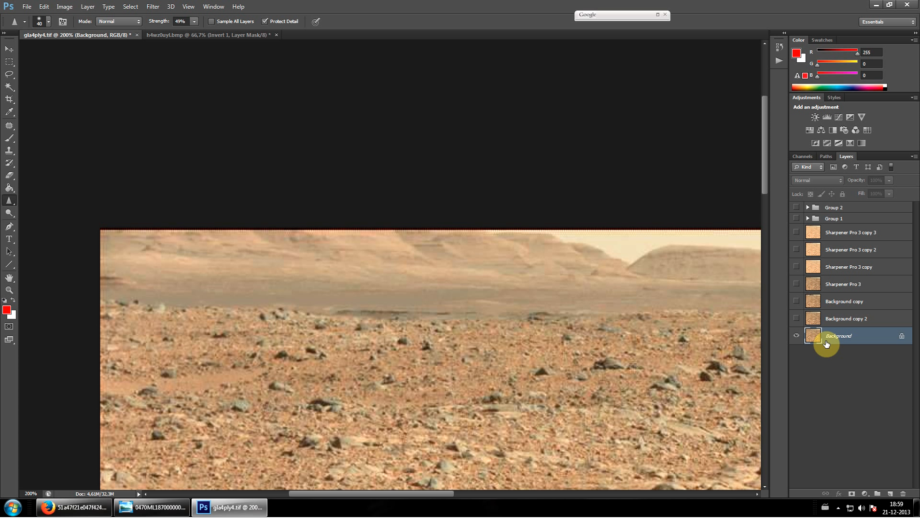
pyautogui.rightClick(836, 342)
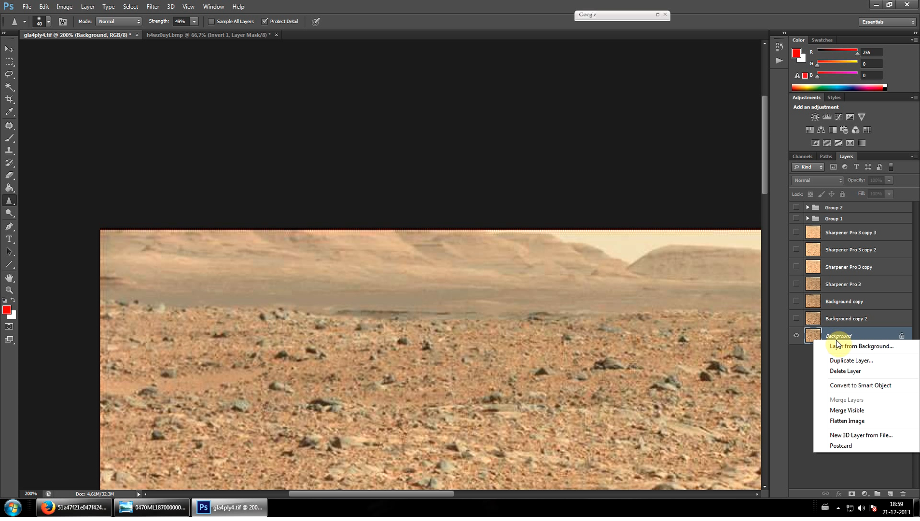
pyautogui.click(851, 360)
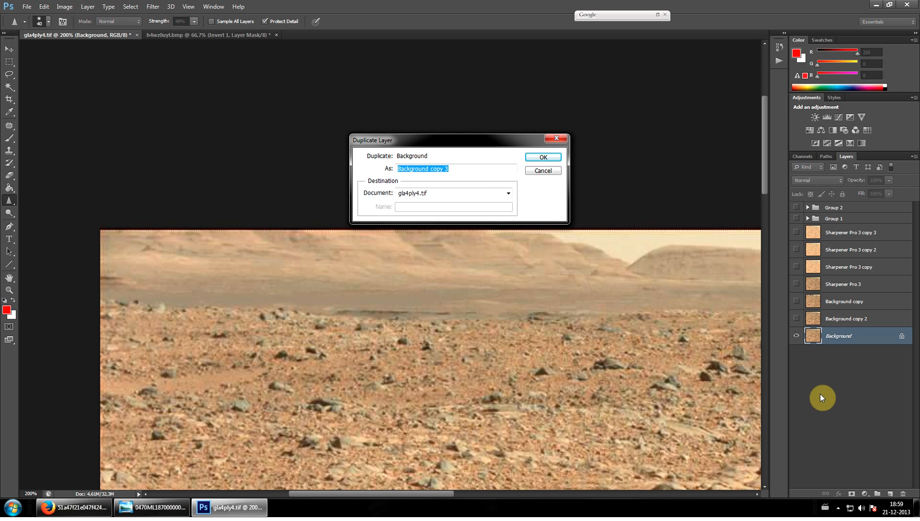
pyautogui.press('Return')
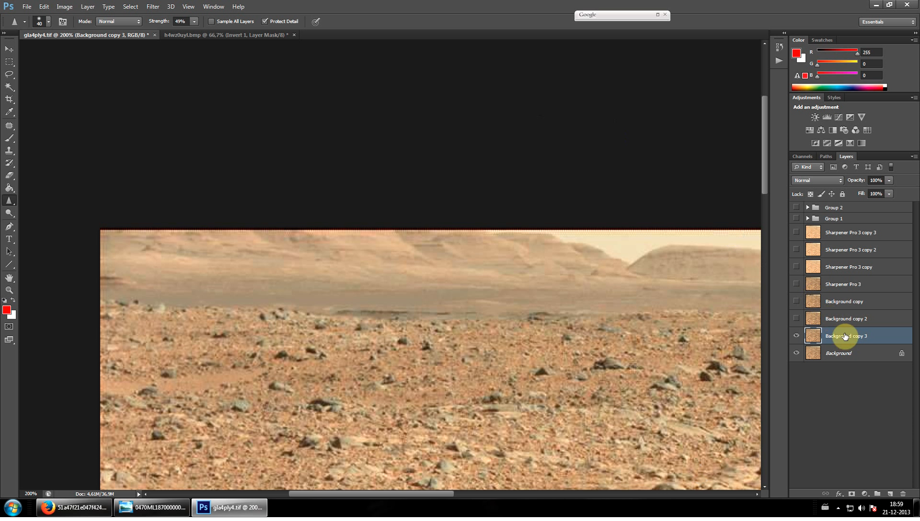
# Add a Selective Color adjustment layer above Background copy 3 with Black set to -51% for the Reds
pyautogui.click(864, 496)
pyautogui.click(864, 493)
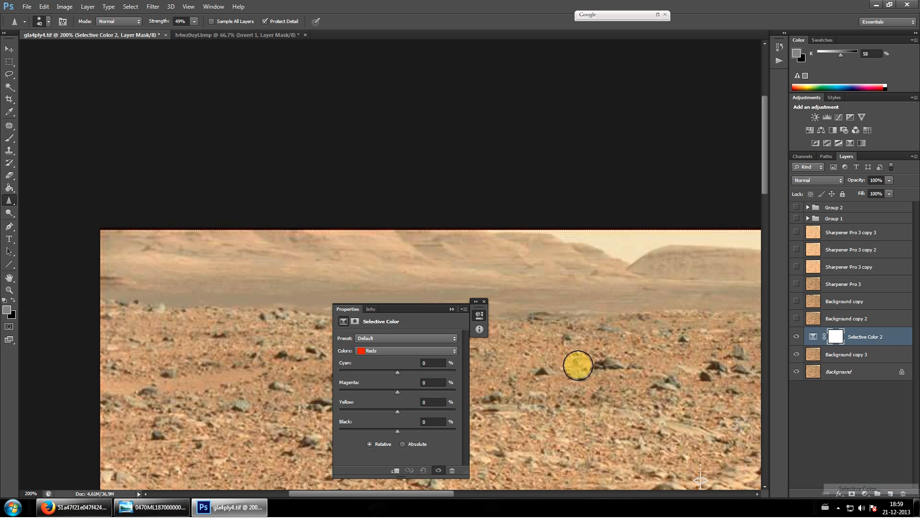
pyautogui.click(368, 431)
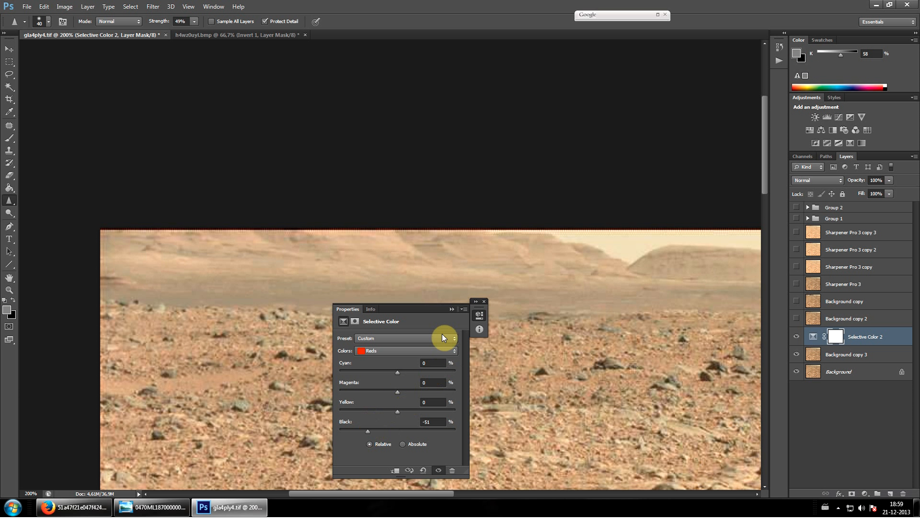
pyautogui.click(451, 309)
# Apply Shadows/Highlights to Background copy 3 with the shadows' amount and tonal width both at 100%
pyautogui.click(855, 356)
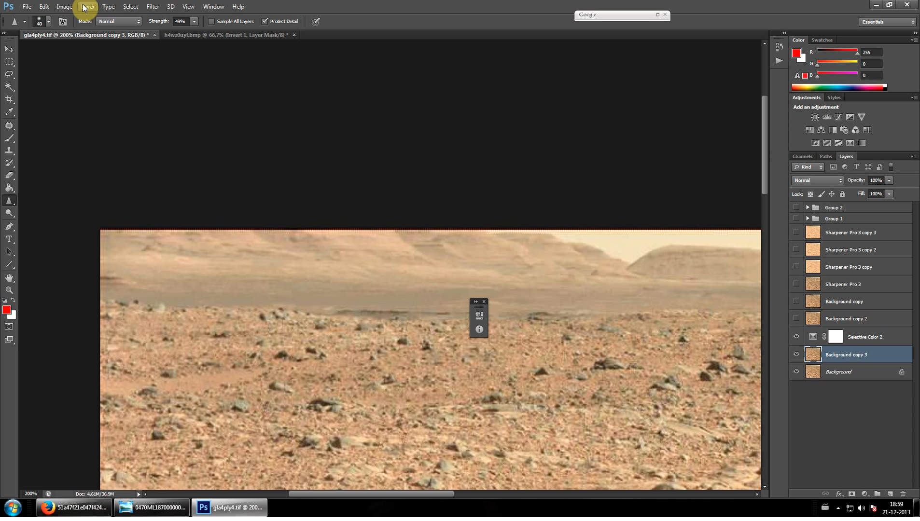
pyautogui.click(88, 6)
pyautogui.moveTo(70, 9)
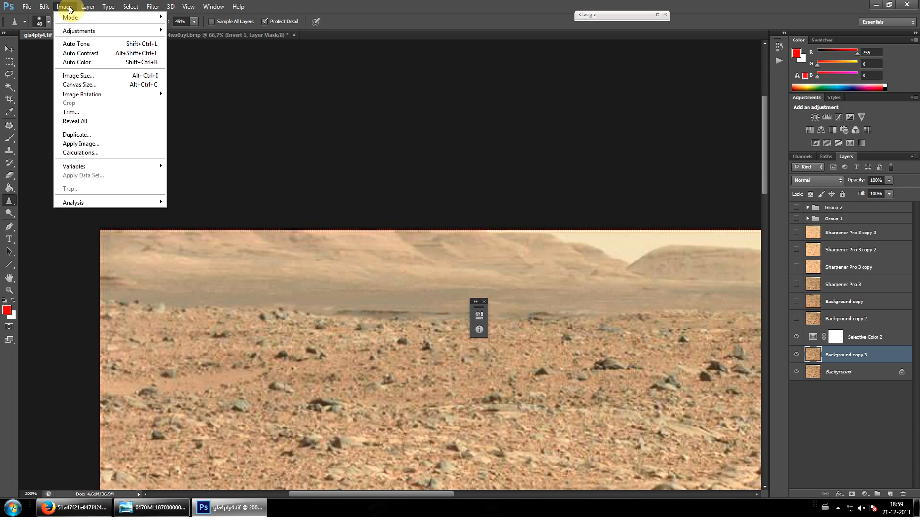
pyautogui.moveTo(85, 31)
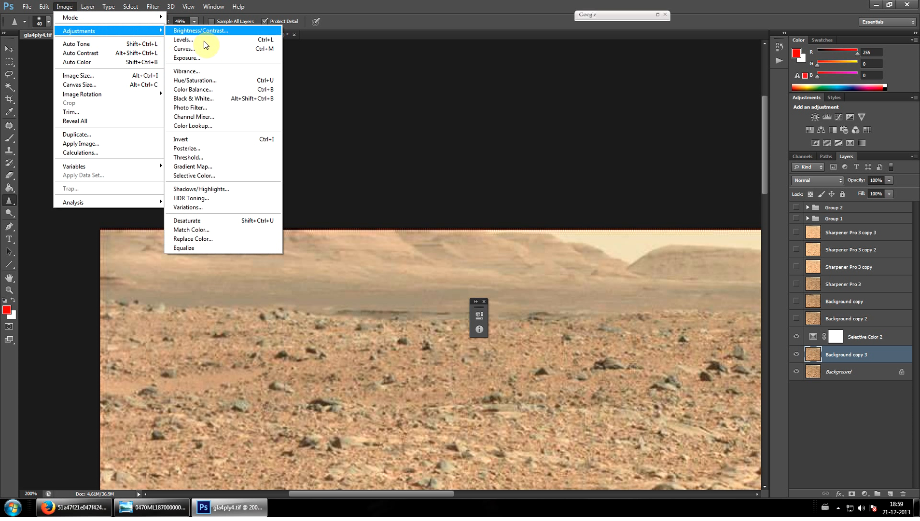
pyautogui.click(230, 188)
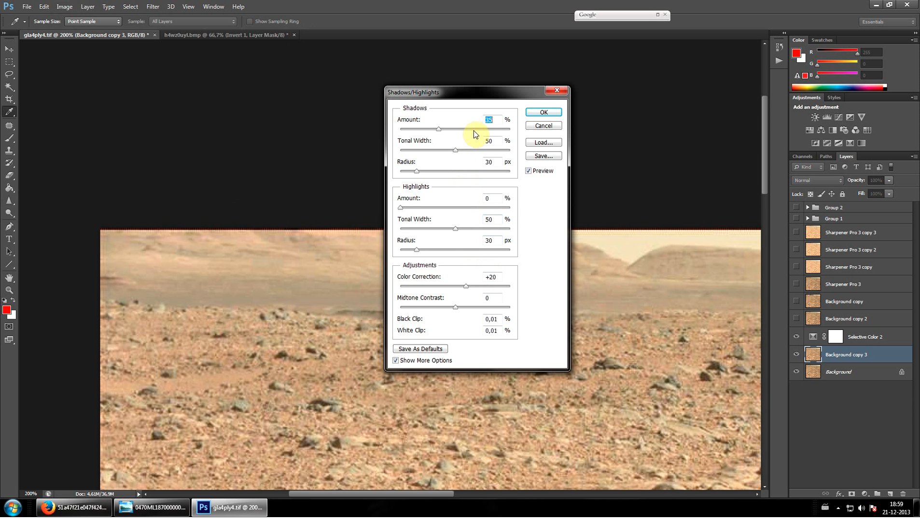
pyautogui.moveTo(474, 135); pyautogui.dragTo(516, 149)
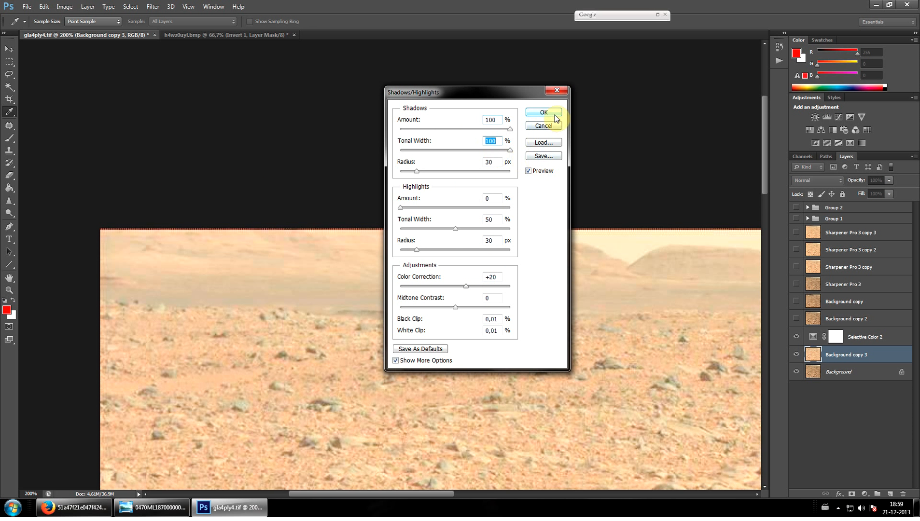
pyautogui.click(555, 118)
pyautogui.press('r')
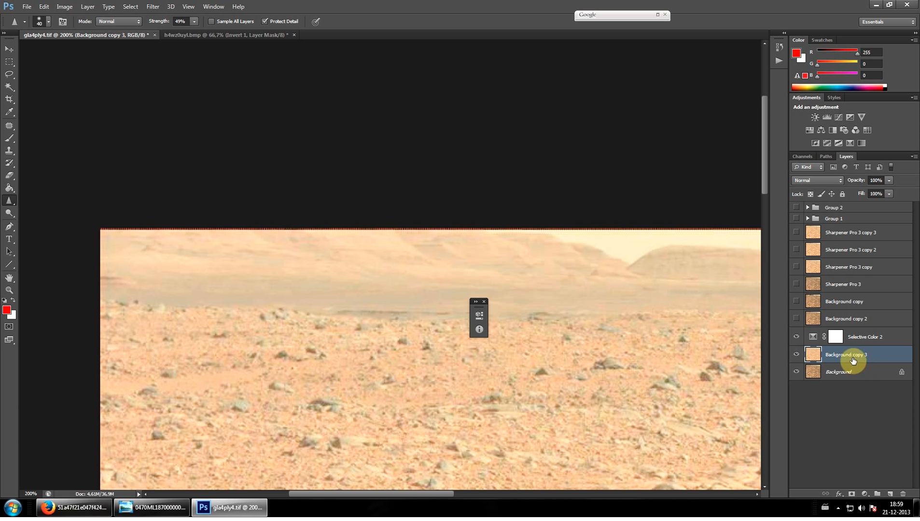
# Duplicate the brightened Background copy 3 layer, keeping the suggested name
pyautogui.rightClick(840, 355)
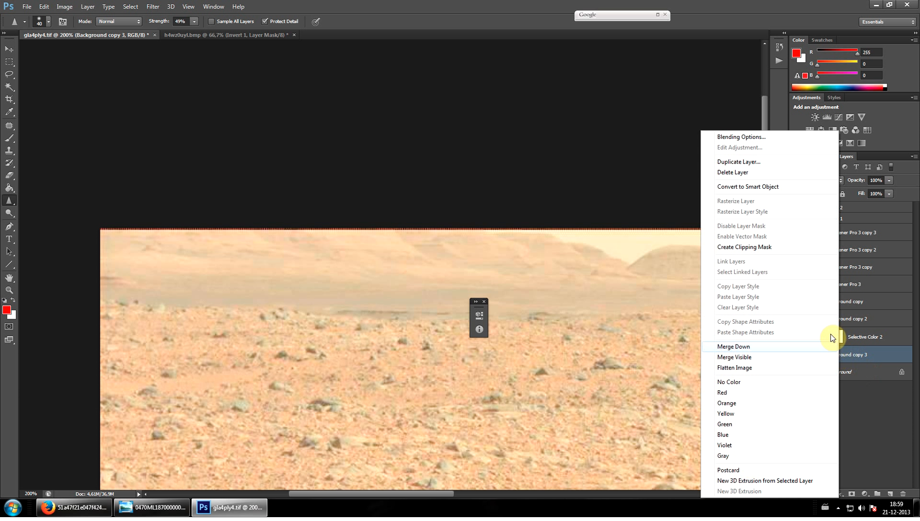
pyautogui.click(750, 162)
pyautogui.press('Return')
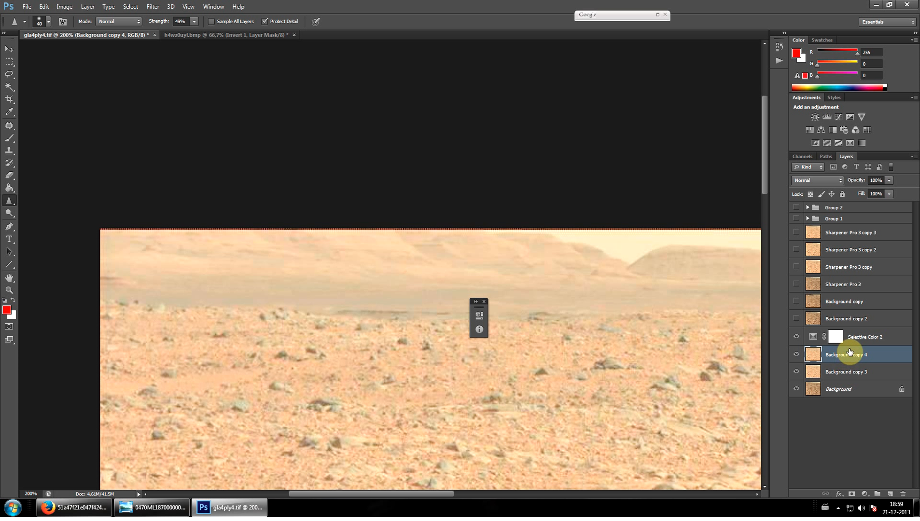
# Add a Hue/Saturation adjustment layer above Background copy 4 with Saturation set to -49
pyautogui.click(869, 494)
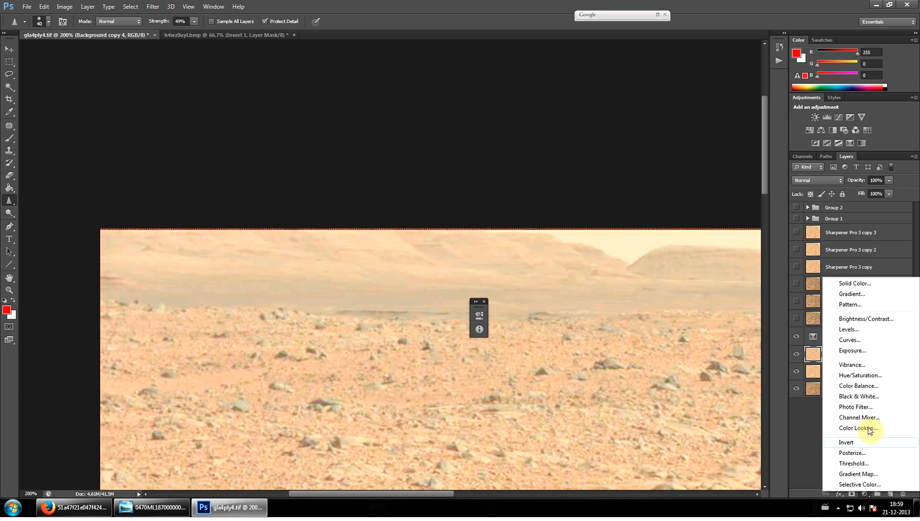
pyautogui.click(859, 375)
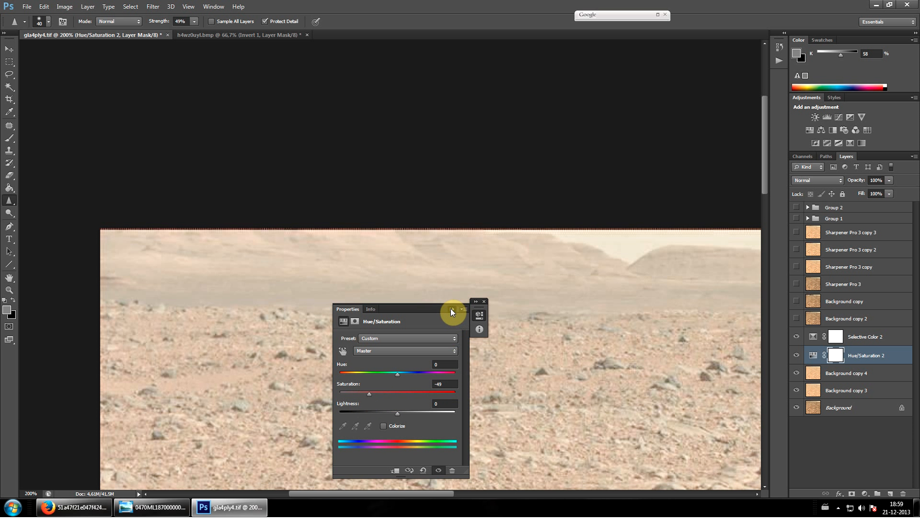
pyautogui.click(451, 309)
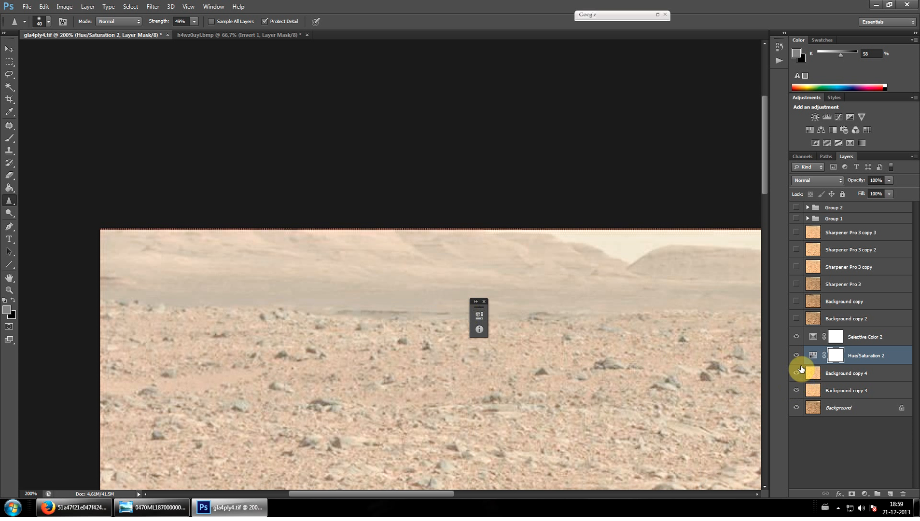
# Add a Levels adjustment layer on top of the layer stack, apply automatic levels, and set the midtone input to 0.39
pyautogui.click(867, 492)
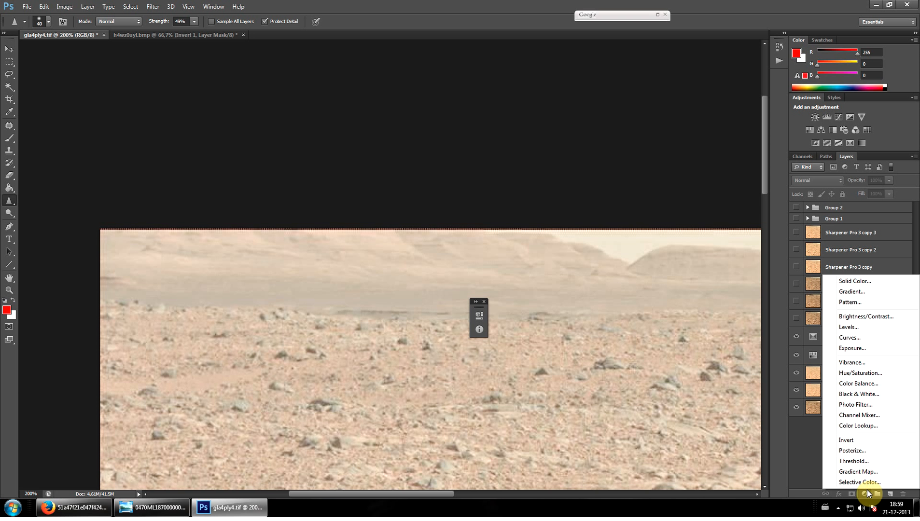
pyautogui.click(848, 327)
pyautogui.click(443, 358)
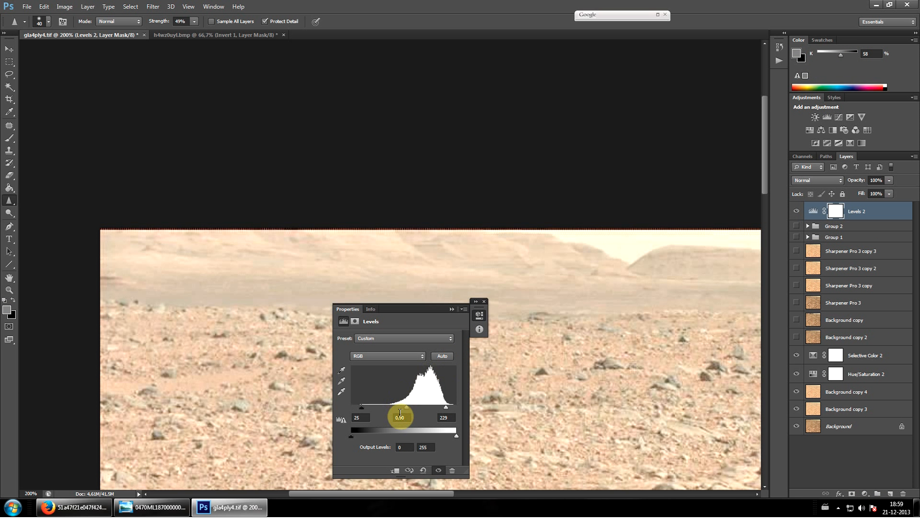
pyautogui.moveTo(406, 409); pyautogui.dragTo(425, 408)
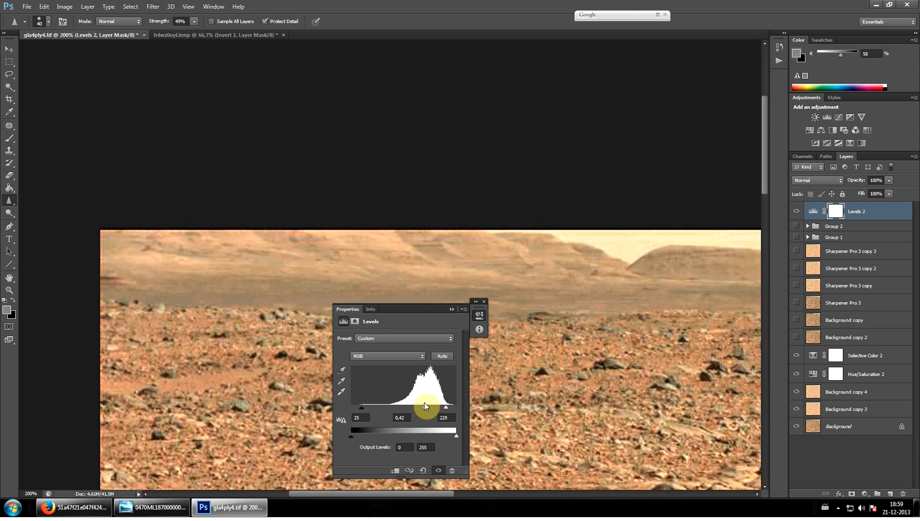
pyautogui.click(452, 309)
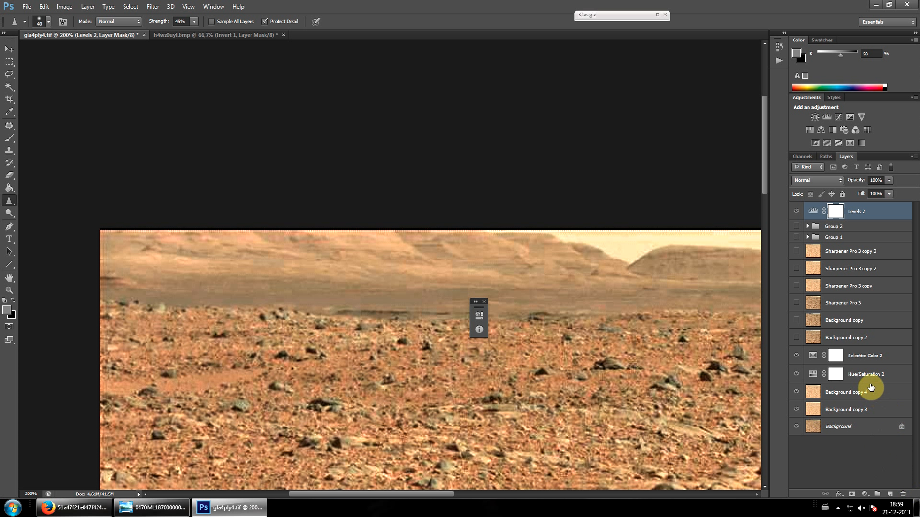
# Add a Brightness/Contrast adjustment layer above Levels 2 with Brightness at 45 and Contrast at 51
pyautogui.click(863, 493)
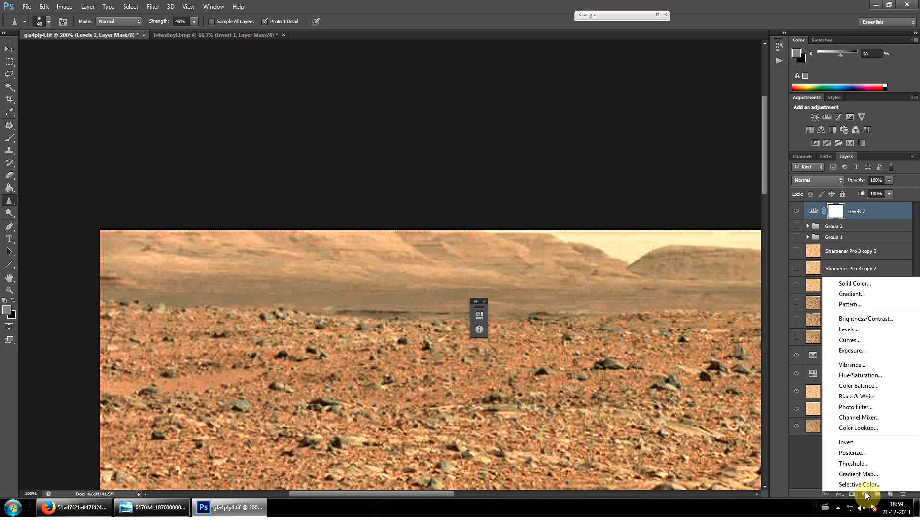
pyautogui.click(866, 323)
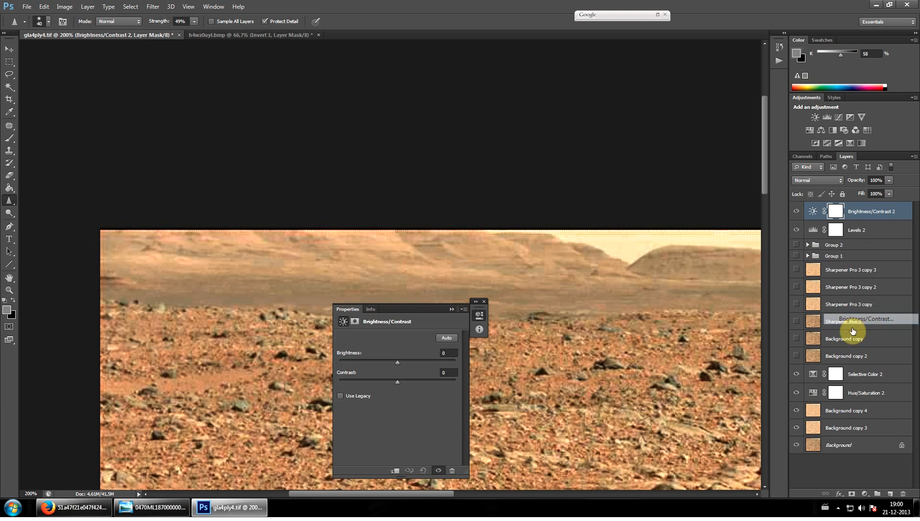
pyautogui.moveTo(413, 364); pyautogui.dragTo(424, 380)
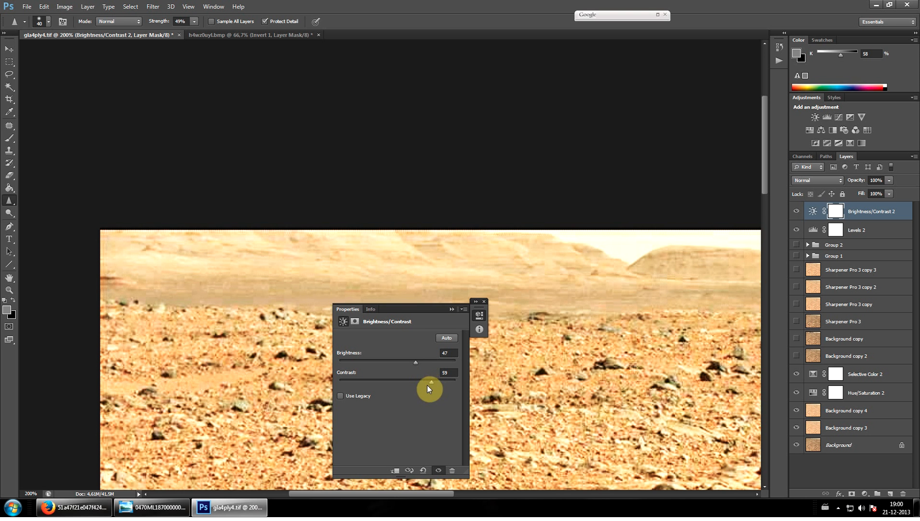
pyautogui.moveTo(417, 362); pyautogui.dragTo(414, 363)
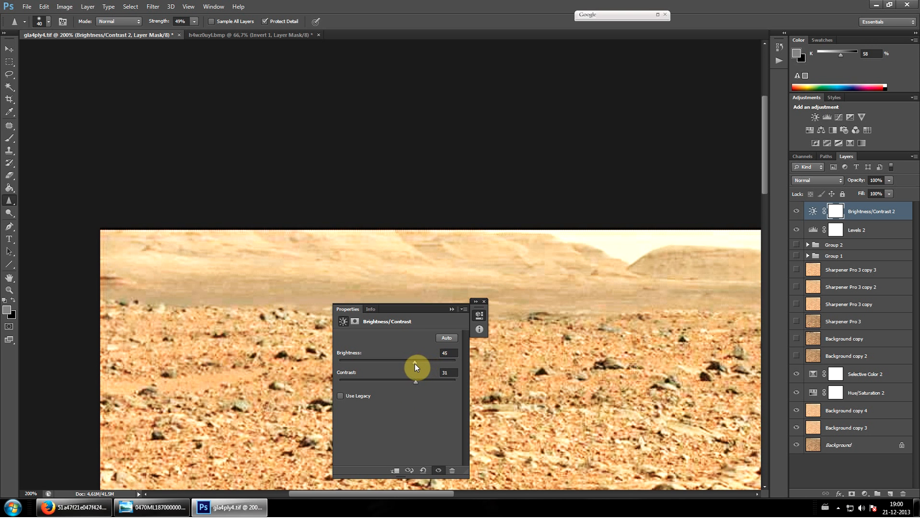
pyautogui.click(451, 309)
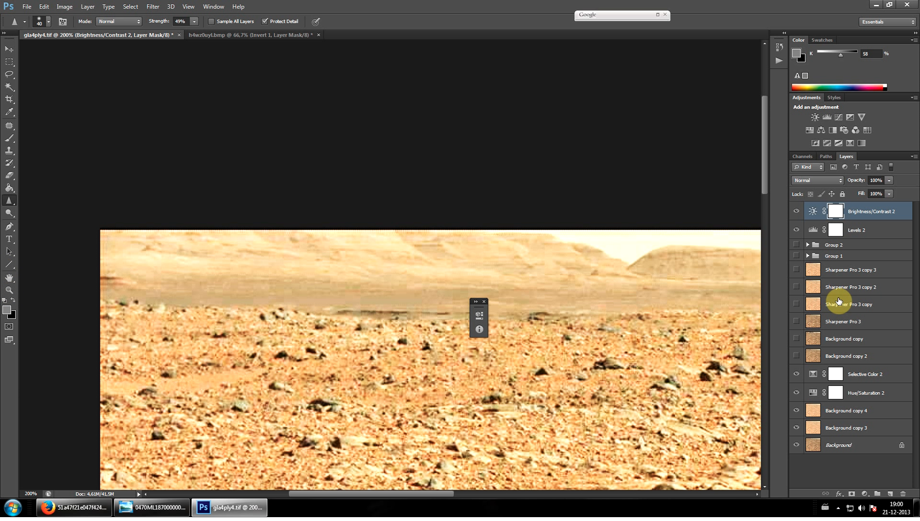
# Apply the Sharpener Pro 3 Output Sharpener from Background copy 4, keeping the output sharpening strength at 125% and adaptive sharpening at 50%
pyautogui.click(863, 412)
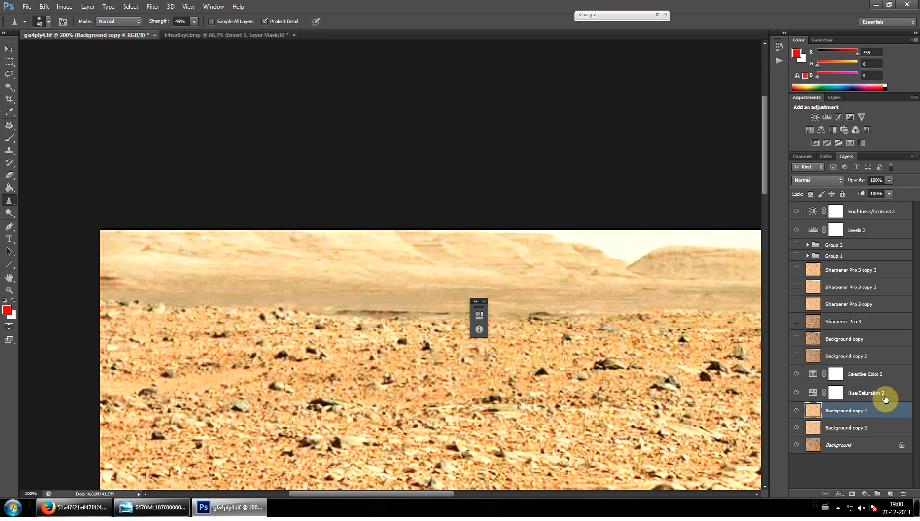
pyautogui.click(658, 15)
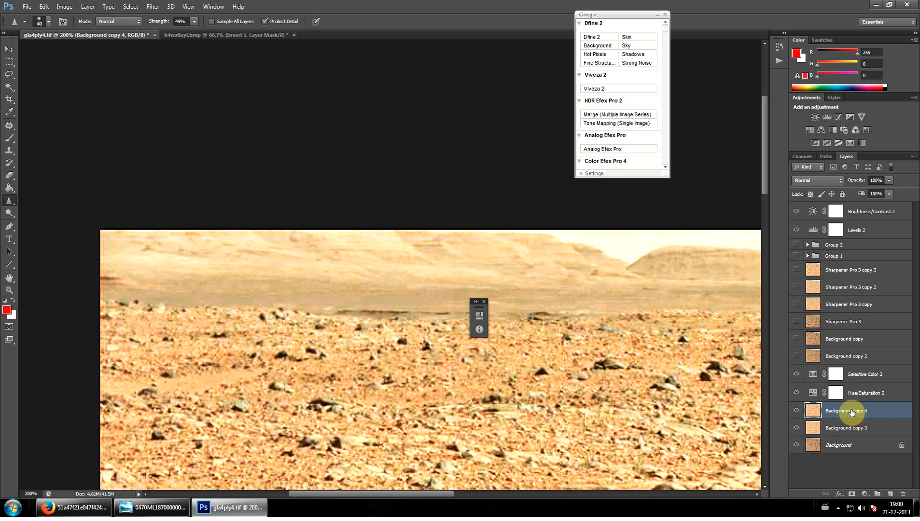
pyautogui.click(129, 5)
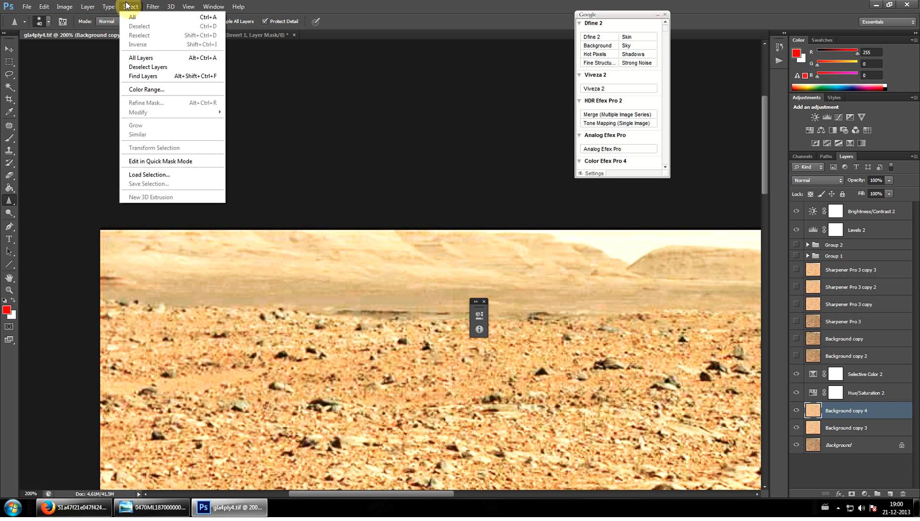
pyautogui.moveTo(68, 7)
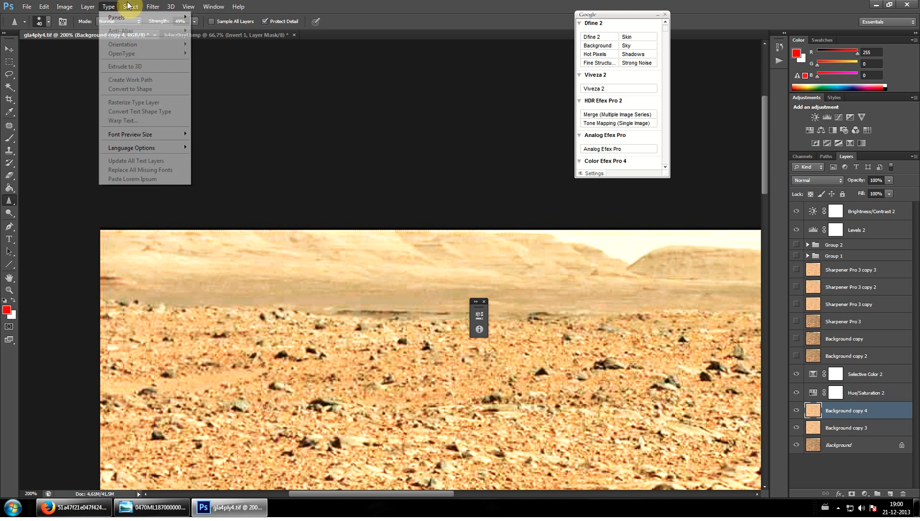
pyautogui.moveTo(153, 7)
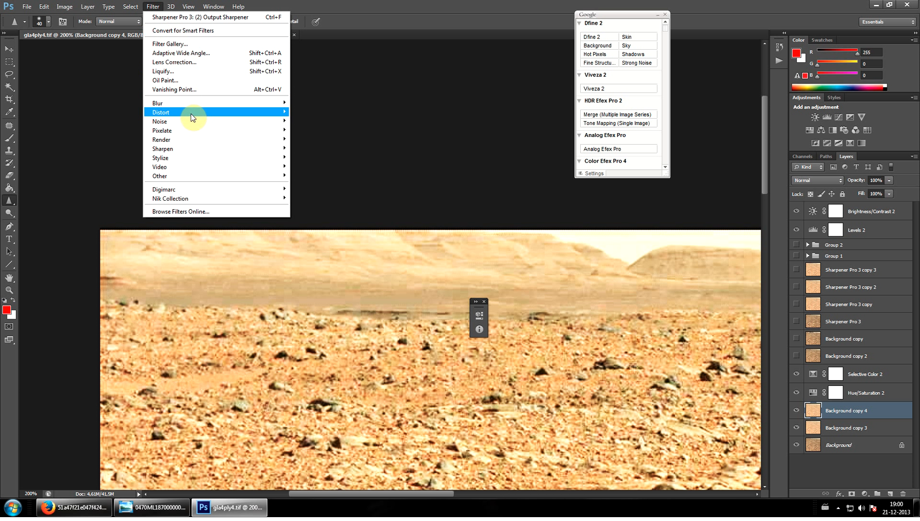
pyautogui.moveTo(179, 149)
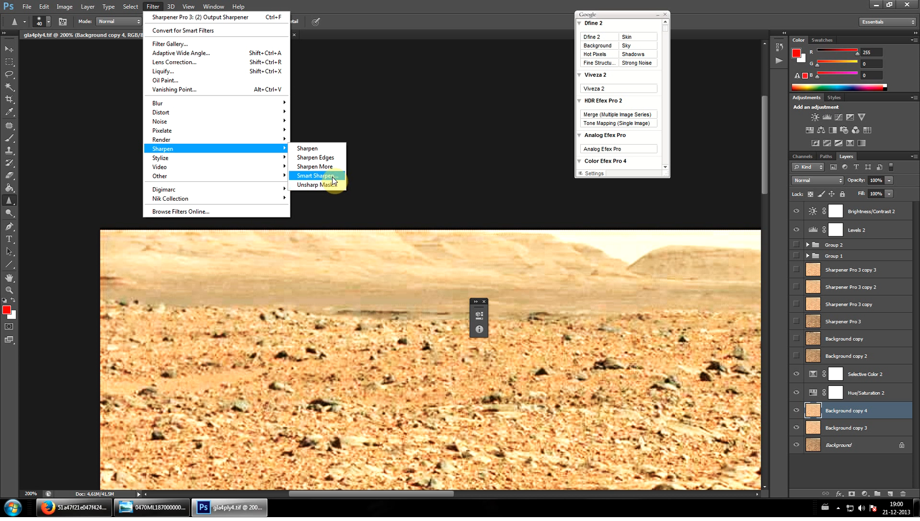
pyautogui.click(667, 27)
pyautogui.moveTo(667, 28); pyautogui.dragTo(637, 165)
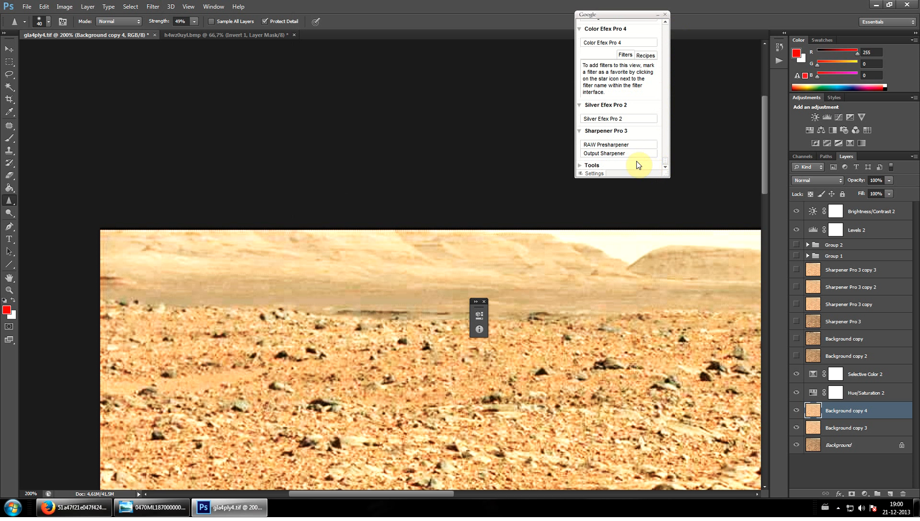
pyautogui.click(629, 160)
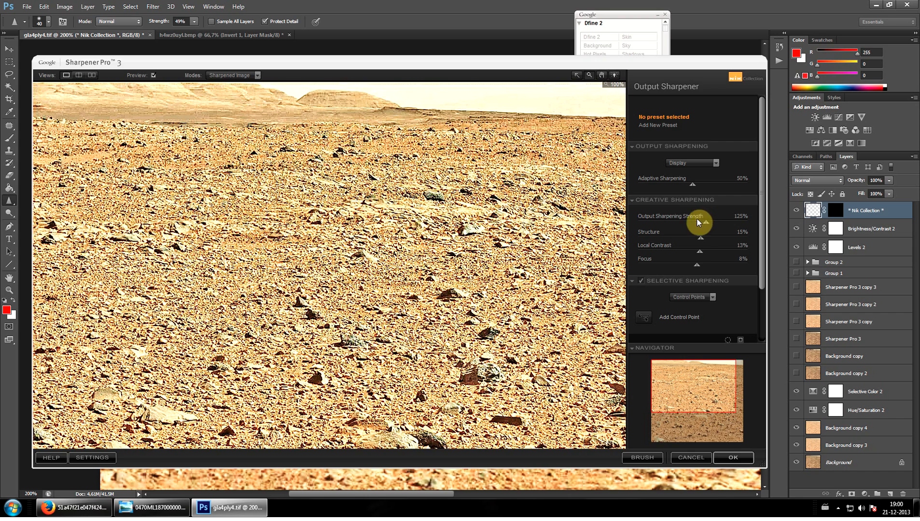
pyautogui.click(732, 458)
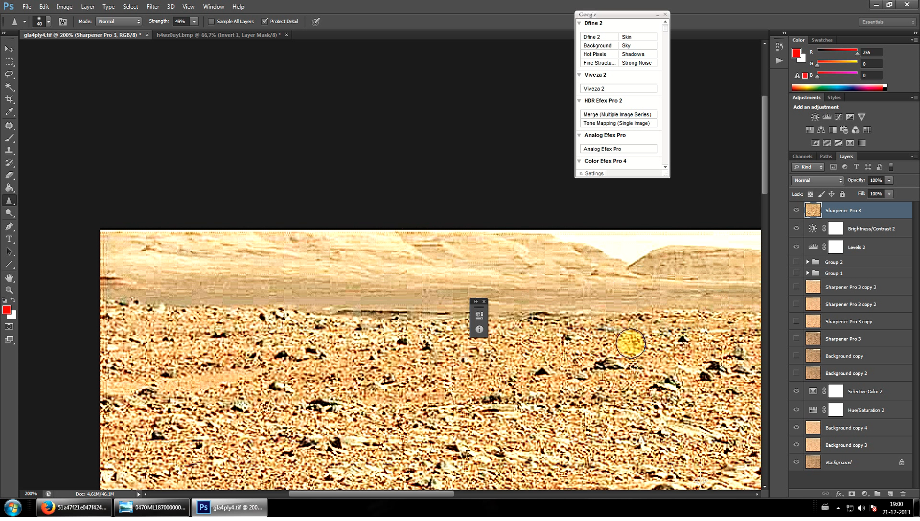
pyautogui.click(484, 302)
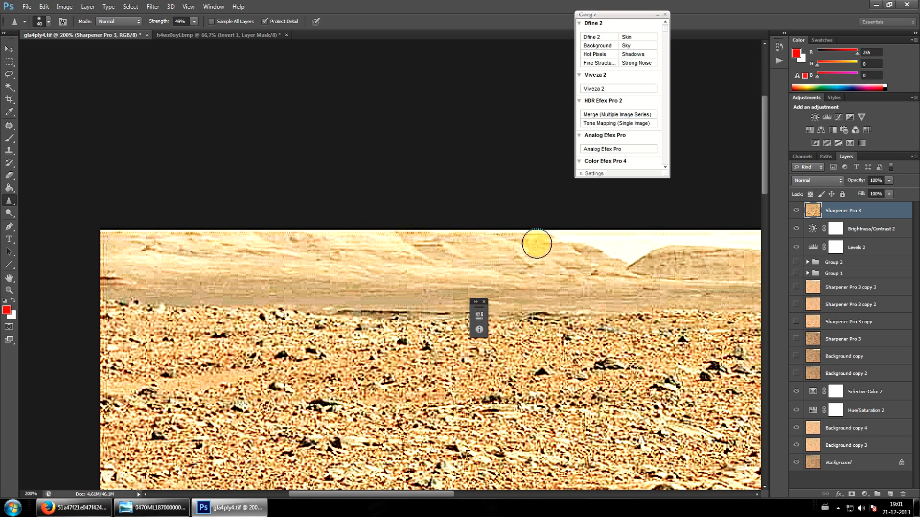
pyautogui.click(657, 14)
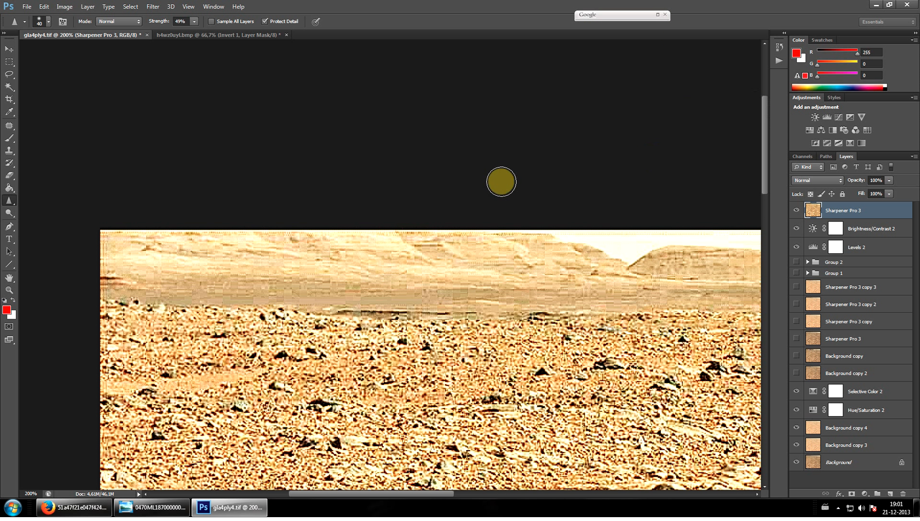
# Apply a Field Blur of 2 px to the new Sharpener Pro 3 layer at the top of the stack
pyautogui.click(153, 7)
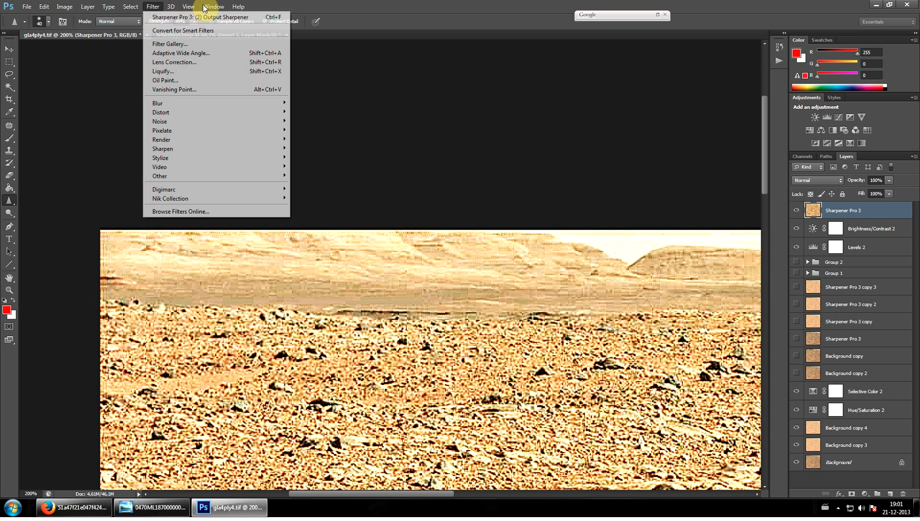
pyautogui.moveTo(85, 5)
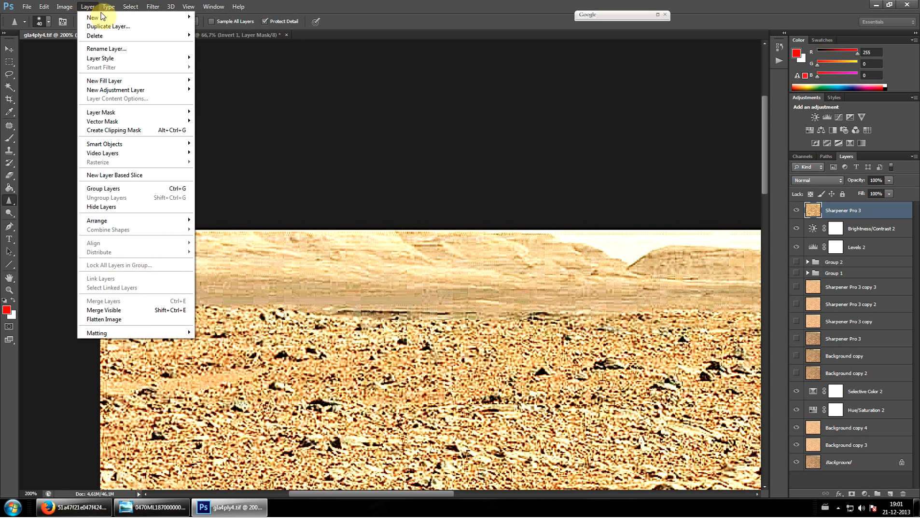
pyautogui.moveTo(150, 8)
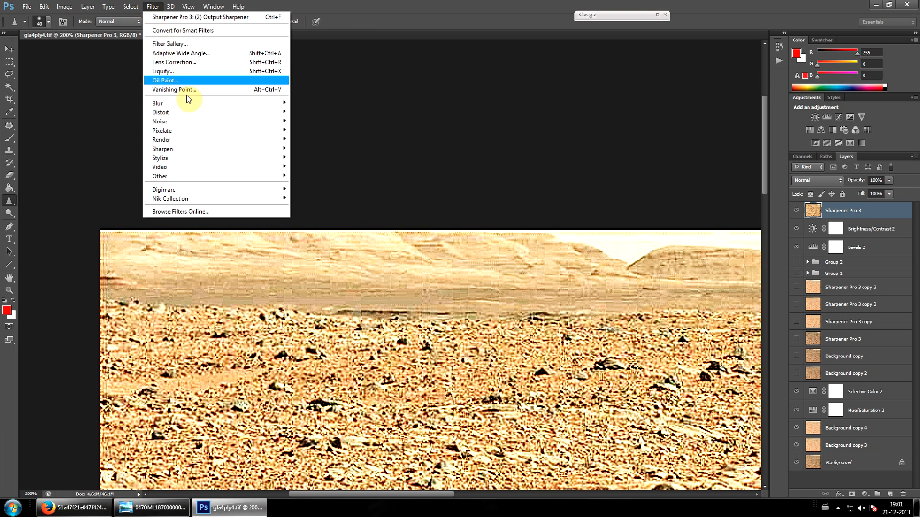
pyautogui.moveTo(250, 107)
pyautogui.click(305, 111)
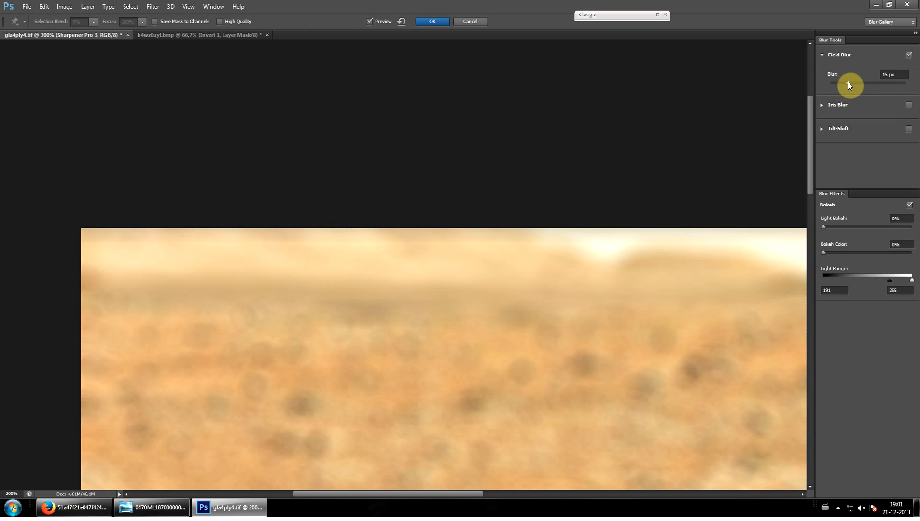
pyautogui.moveTo(847, 81); pyautogui.dragTo(833, 81)
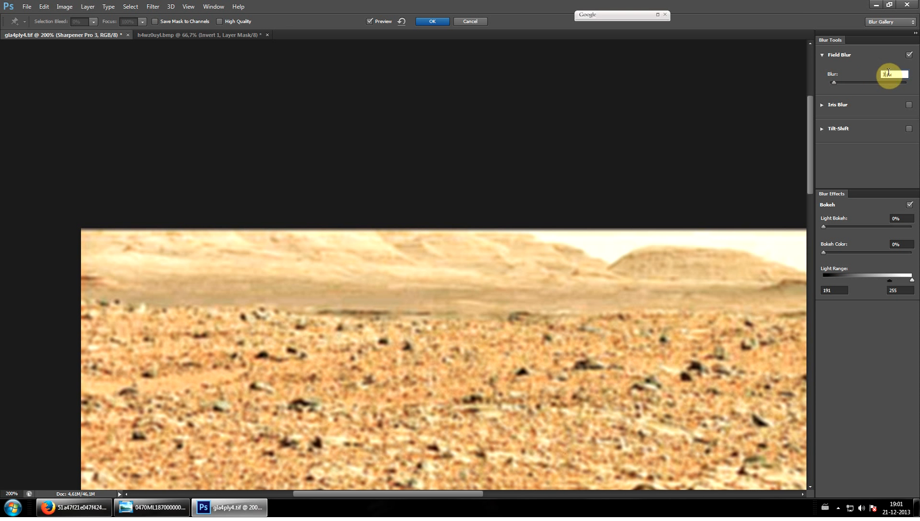
pyautogui.write('1')
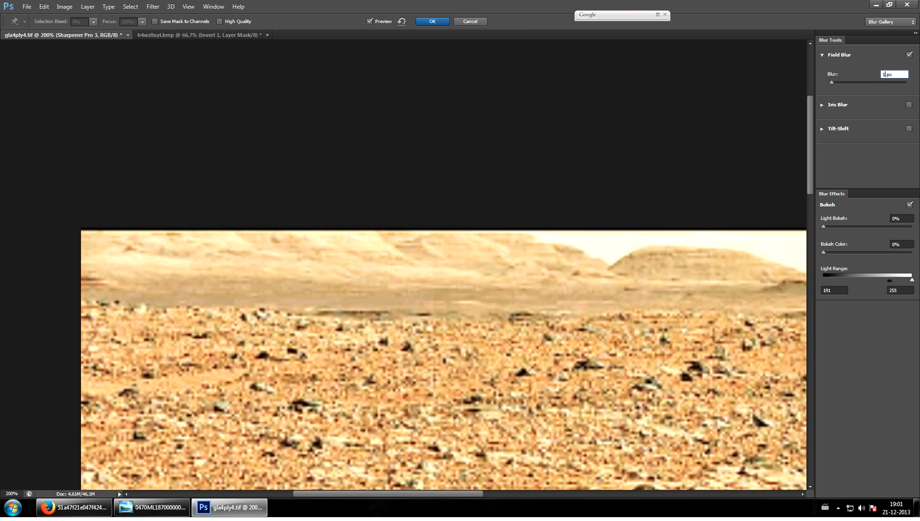
pyautogui.press('BackSpace')
pyautogui.write('2')
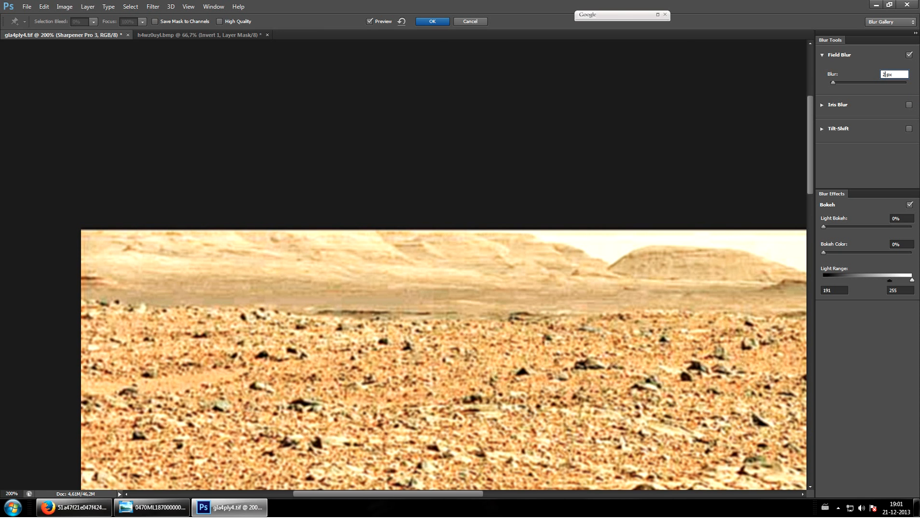
pyautogui.click(433, 22)
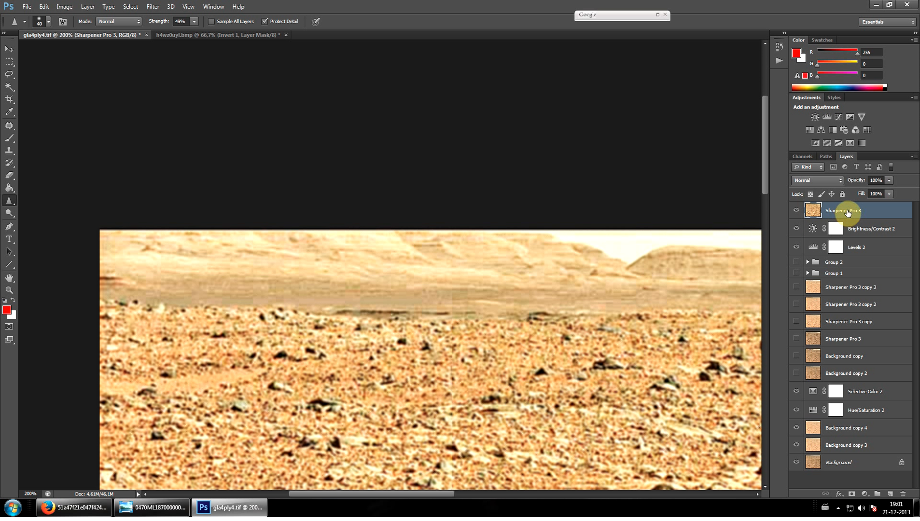
# Add an Invert adjustment layer above the blurred Sharpener Pro 3 layer
pyautogui.click(865, 493)
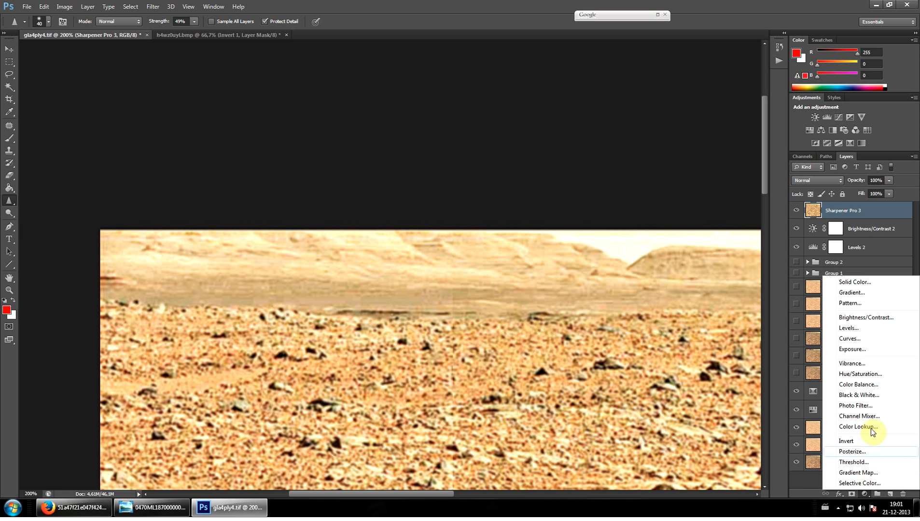
pyautogui.click(853, 442)
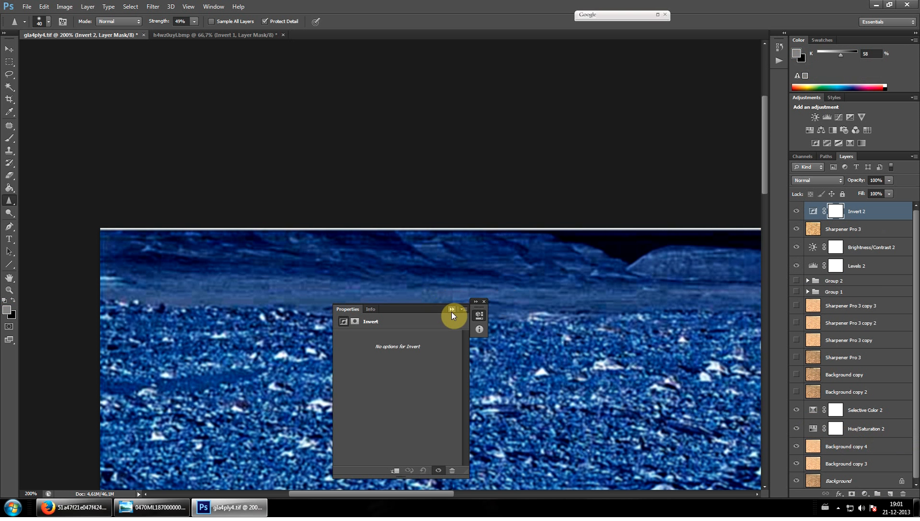
pyautogui.click(452, 310)
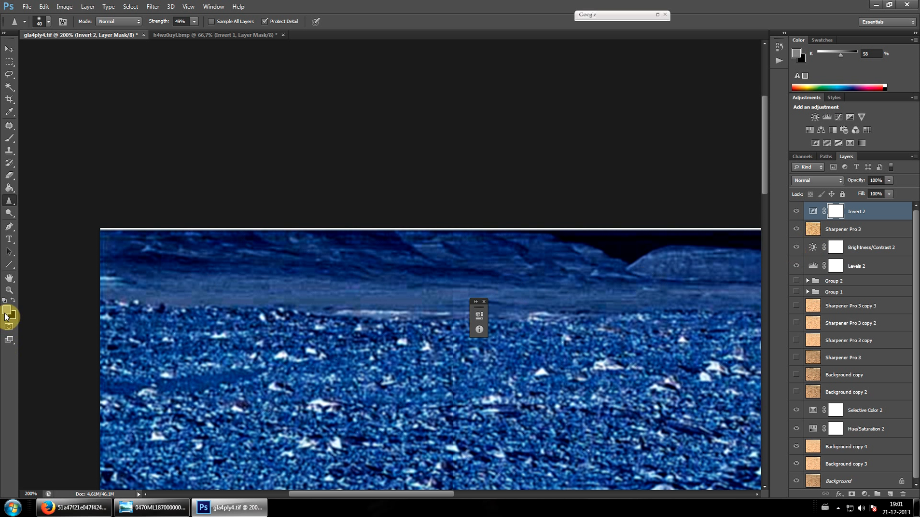
# Raise the Brightness/Contrast 2 layer's Brightness to 119 and move the layer above Invert 2
pyautogui.click(9, 289)
pyautogui.moveTo(530, 275); pyautogui.dragTo(493, 299)
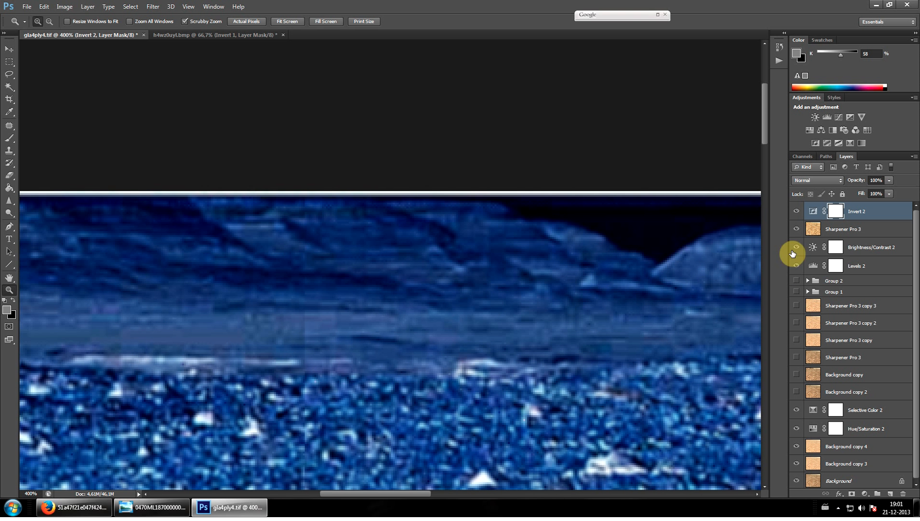
pyautogui.click(813, 249)
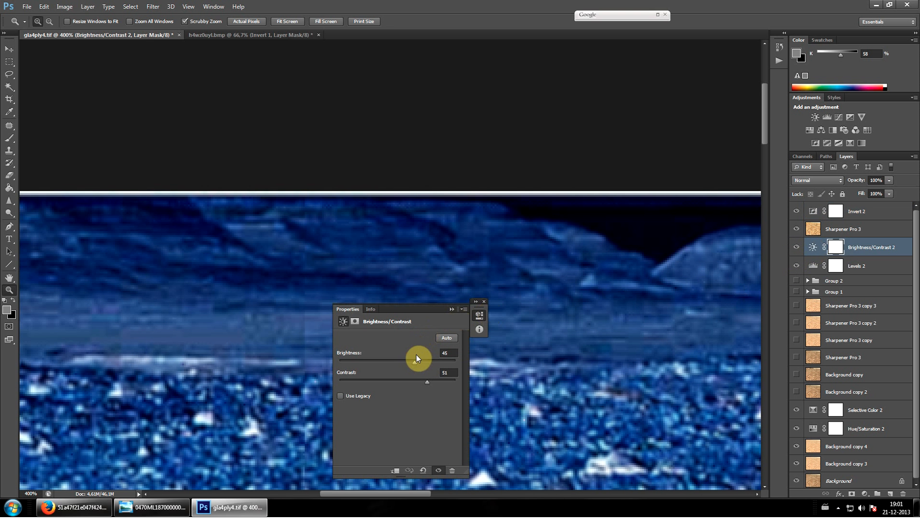
pyautogui.moveTo(416, 358); pyautogui.dragTo(443, 367)
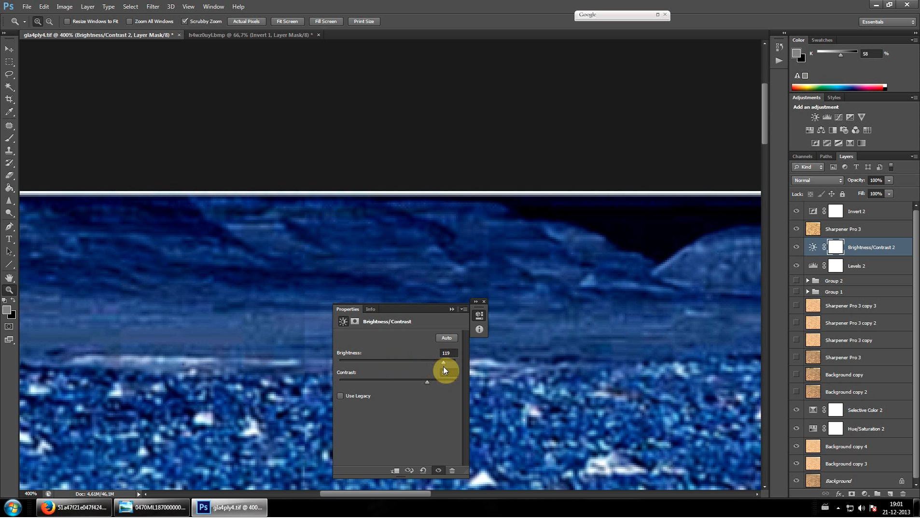
pyautogui.click(451, 311)
pyautogui.moveTo(862, 247); pyautogui.dragTo(863, 210)
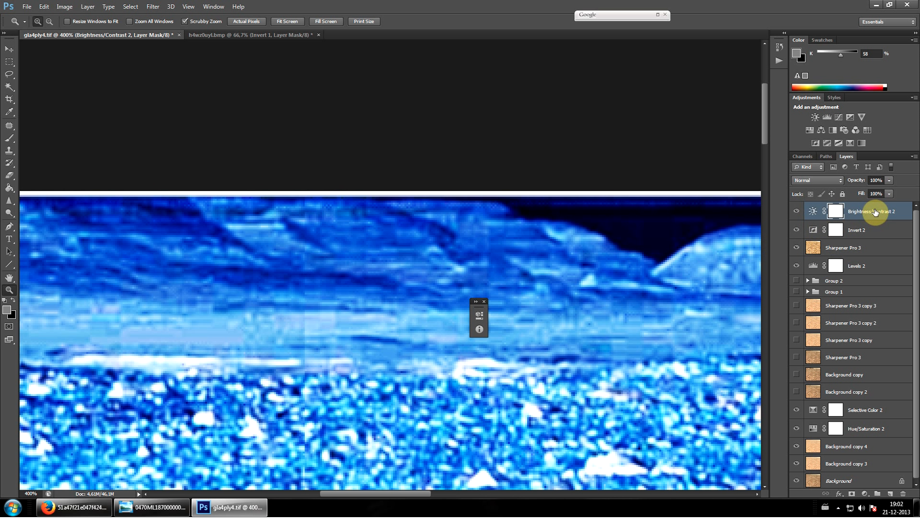
# Readjust the Brightness/Contrast 2 layer to Brightness 103 and Contrast 73
pyautogui.doubleClick(813, 210)
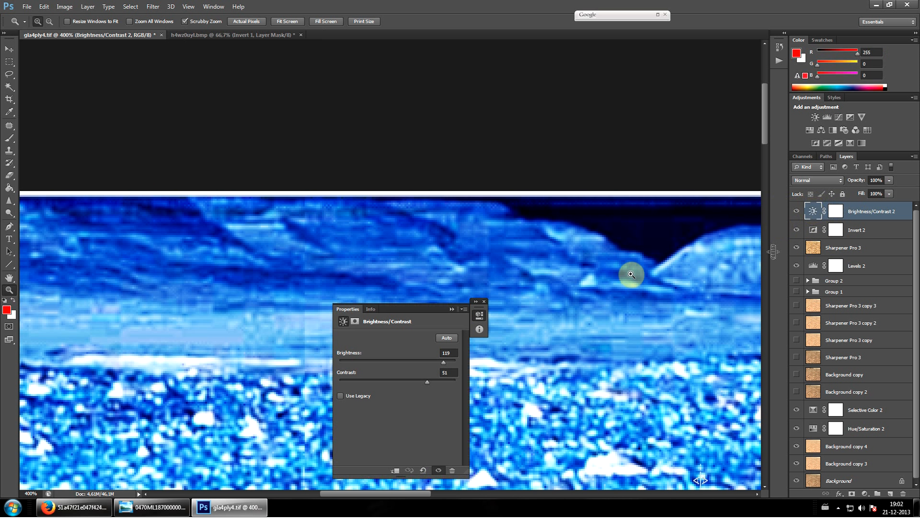
pyautogui.moveTo(400, 312); pyautogui.dragTo(472, 322)
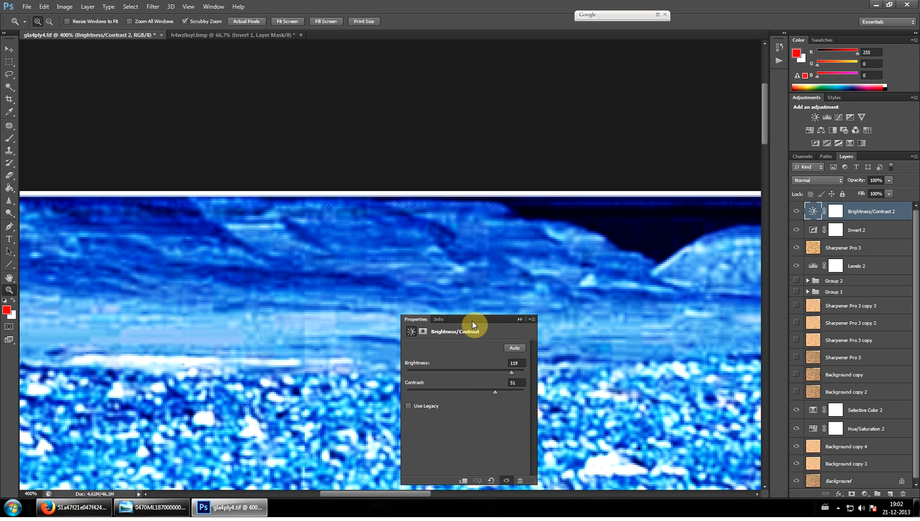
pyautogui.click(500, 371)
pyautogui.moveTo(508, 371); pyautogui.dragTo(515, 371)
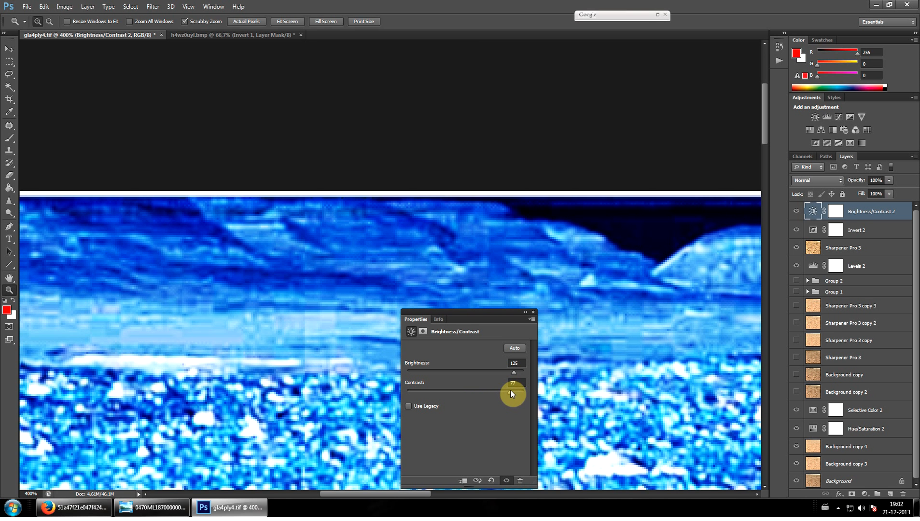
pyautogui.moveTo(513, 373)
pyautogui.mouseDown()
pyautogui.moveTo(495, 372)
pyautogui.moveTo(504, 371)
pyautogui.mouseUp()
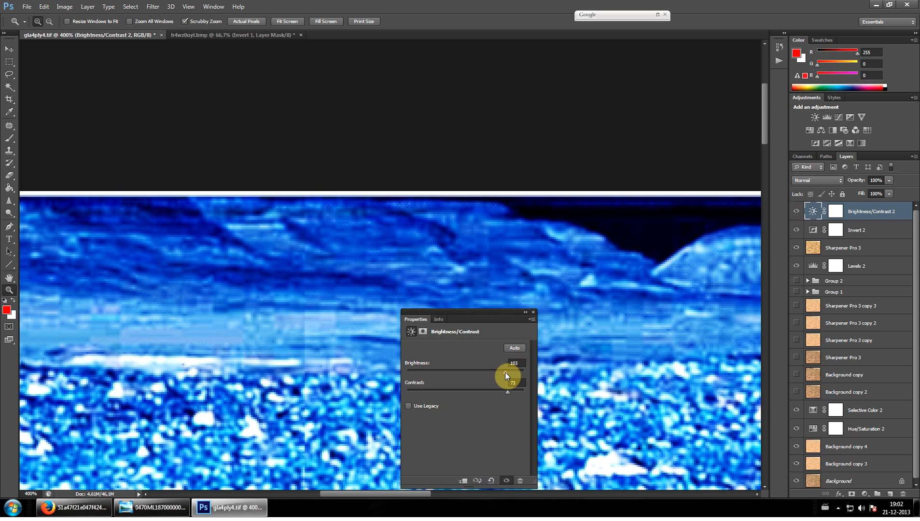
pyautogui.click(527, 313)
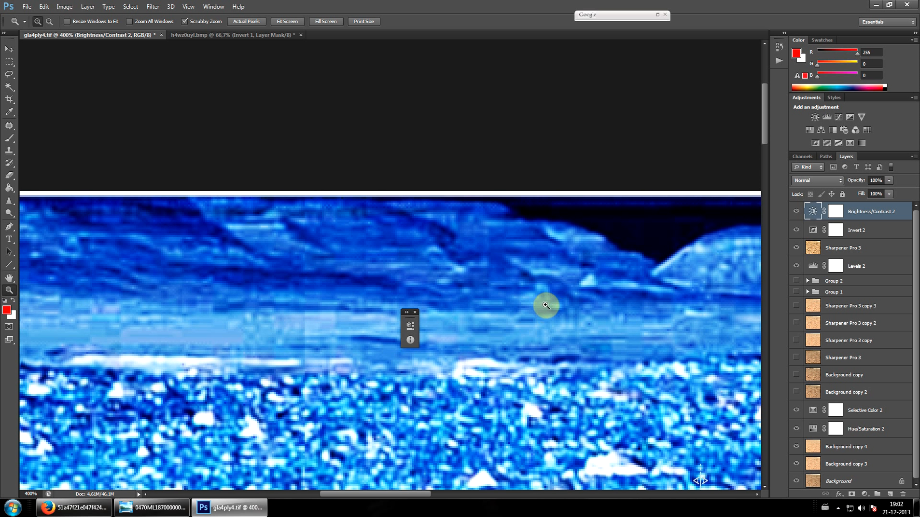
# Close the floating properties panel and brush the Sharpen tool over the central rocky ridge on the topmost Sharpener Pro 3 layer
pyautogui.click(6, 48)
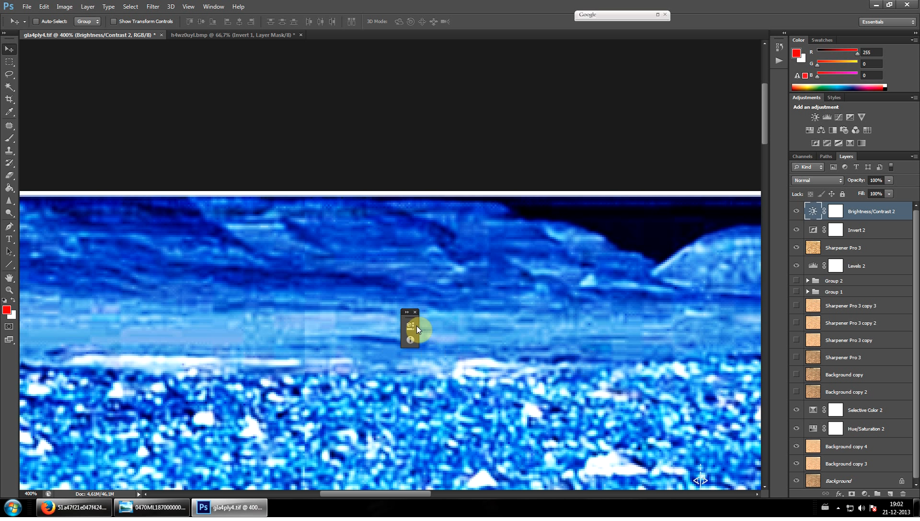
pyautogui.click(416, 312)
pyautogui.click(9, 200)
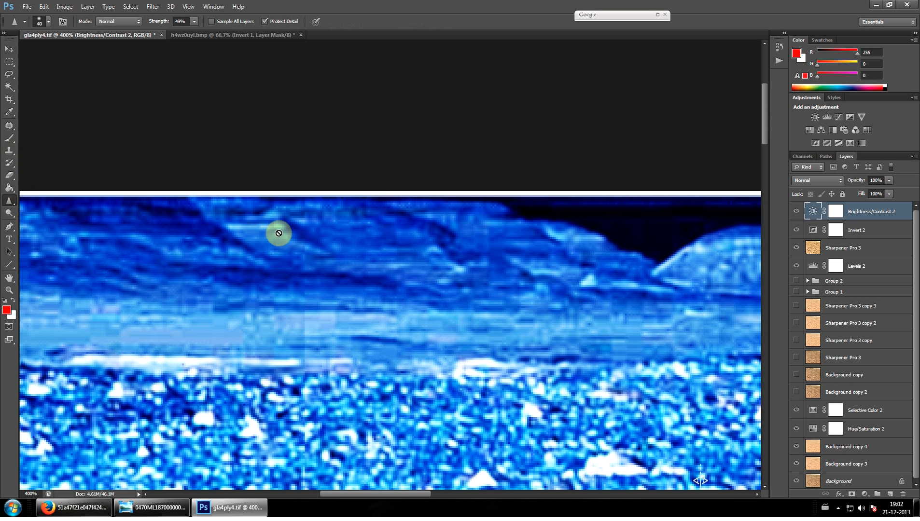
pyautogui.click(841, 248)
pyautogui.click(9, 213)
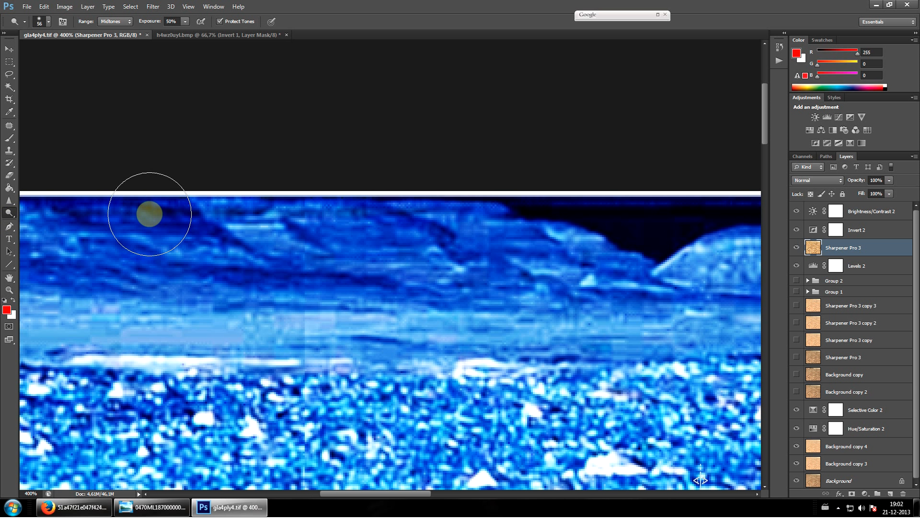
pyautogui.click(9, 201)
pyautogui.moveTo(355, 252)
pyautogui.mouseDown()
pyautogui.moveTo(428, 246)
pyautogui.moveTo(455, 222)
pyautogui.moveTo(342, 201)
pyautogui.moveTo(221, 236)
pyautogui.moveTo(306, 253)
pyautogui.moveTo(345, 250)
pyautogui.moveTo(422, 278)
pyautogui.moveTo(407, 281)
pyautogui.moveTo(417, 298)
pyautogui.moveTo(429, 296)
pyautogui.moveTo(406, 306)
pyautogui.moveTo(448, 304)
pyautogui.moveTo(361, 312)
pyautogui.moveTo(484, 305)
pyautogui.moveTo(437, 331)
pyautogui.moveTo(566, 314)
pyautogui.moveTo(526, 285)
pyautogui.moveTo(587, 259)
pyautogui.moveTo(601, 226)
pyautogui.moveTo(487, 248)
pyautogui.moveTo(484, 226)
pyautogui.moveTo(467, 222)
pyautogui.moveTo(590, 253)
pyautogui.moveTo(598, 274)
pyautogui.moveTo(651, 271)
pyautogui.moveTo(594, 323)
pyautogui.moveTo(601, 308)
pyautogui.moveTo(564, 304)
pyautogui.moveTo(683, 326)
pyautogui.moveTo(689, 318)
pyautogui.moveTo(649, 351)
pyautogui.moveTo(633, 351)
pyautogui.moveTo(643, 358)
pyautogui.moveTo(696, 352)
pyautogui.moveTo(742, 311)
pyautogui.moveTo(586, 333)
pyautogui.moveTo(462, 367)
pyautogui.moveTo(504, 355)
pyautogui.moveTo(416, 370)
pyautogui.moveTo(483, 345)
pyautogui.moveTo(362, 352)
pyautogui.moveTo(338, 340)
pyautogui.moveTo(376, 316)
pyautogui.moveTo(441, 302)
pyautogui.mouseUp()
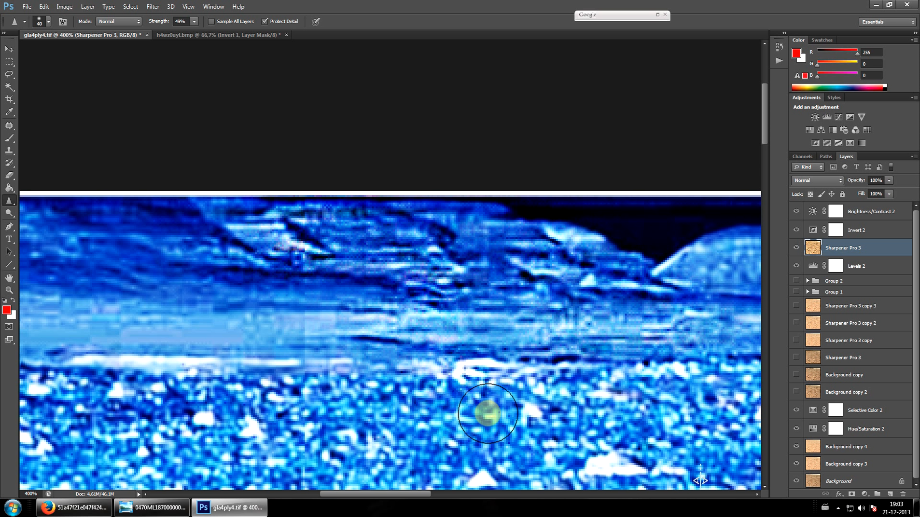
# Extend the Sharpen tool brushing from the upper ridge across the darker hillside and pale band at the left of the photo's horizon
pyautogui.click(9, 49)
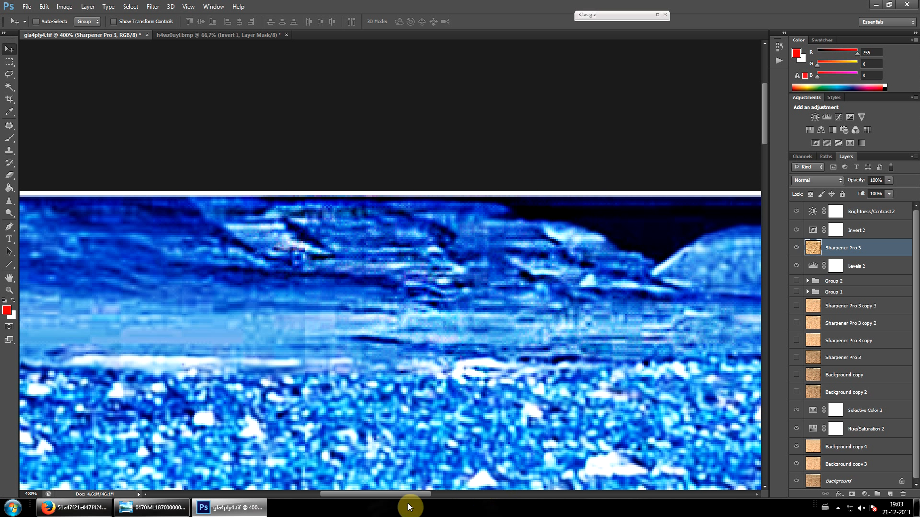
pyautogui.moveTo(408, 497); pyautogui.dragTo(404, 496)
pyautogui.click(8, 201)
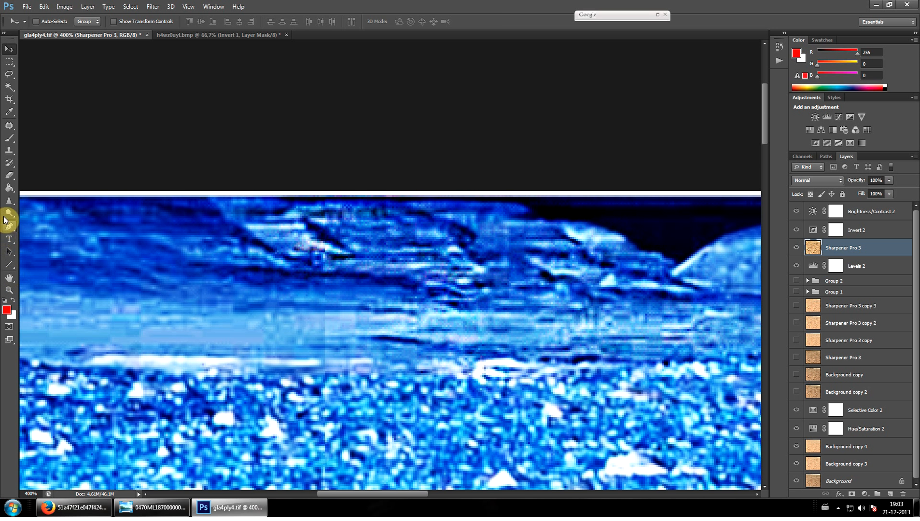
pyautogui.moveTo(392, 211)
pyautogui.mouseDown()
pyautogui.moveTo(453, 219)
pyautogui.moveTo(489, 212)
pyautogui.moveTo(464, 190)
pyautogui.moveTo(475, 258)
pyautogui.moveTo(312, 269)
pyautogui.moveTo(232, 246)
pyautogui.moveTo(147, 270)
pyautogui.moveTo(251, 235)
pyautogui.moveTo(217, 242)
pyautogui.moveTo(159, 228)
pyautogui.moveTo(94, 240)
pyautogui.moveTo(105, 274)
pyautogui.moveTo(230, 360)
pyautogui.moveTo(269, 359)
pyautogui.moveTo(54, 352)
pyautogui.moveTo(310, 366)
pyautogui.moveTo(234, 356)
pyautogui.moveTo(309, 343)
pyautogui.moveTo(345, 307)
pyautogui.moveTo(35, 324)
pyautogui.mouseUp()
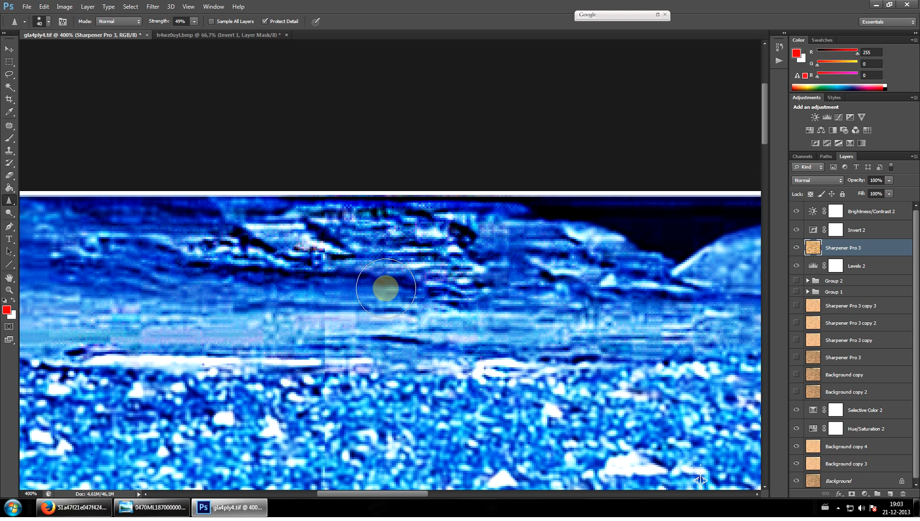
# Examine the sharpened ridge and horizon at 400%, 300% and 200% magnification for hidden details
pyautogui.hotkey('ctrl', '-')
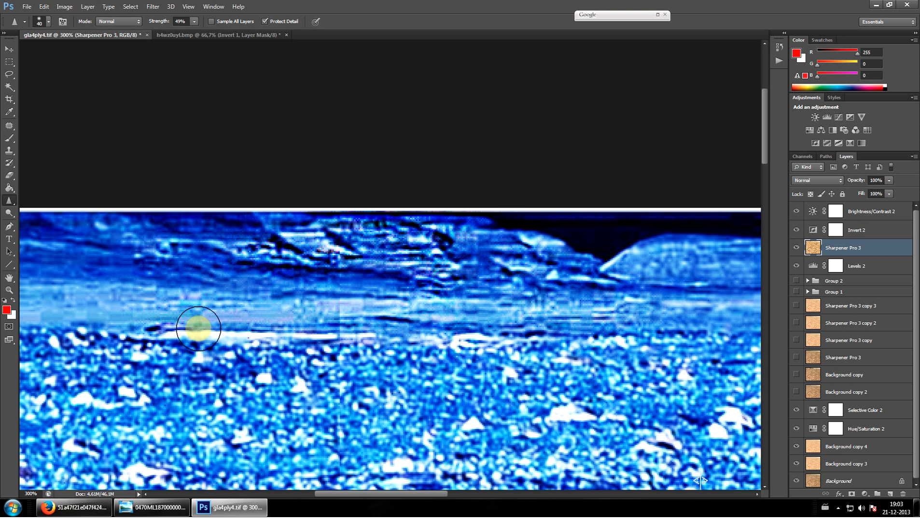
pyautogui.click(14, 48)
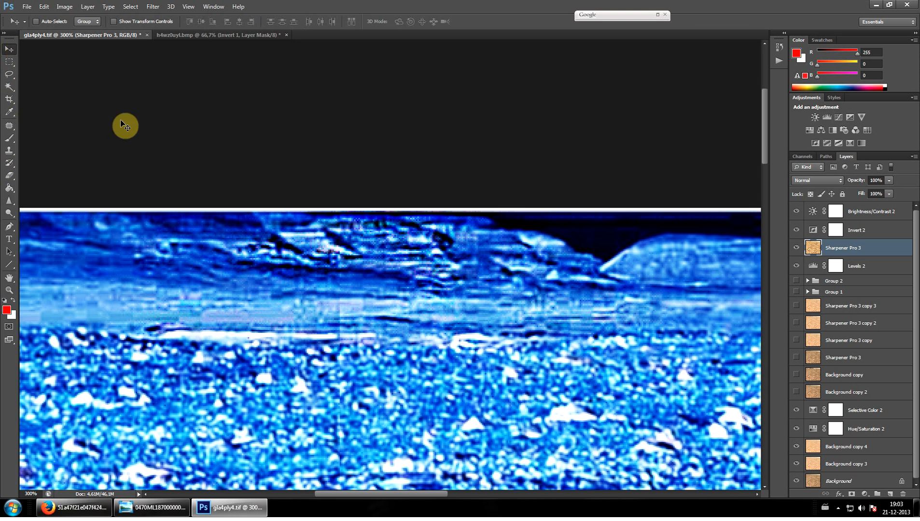
pyautogui.hotkey('ctrl', '-')
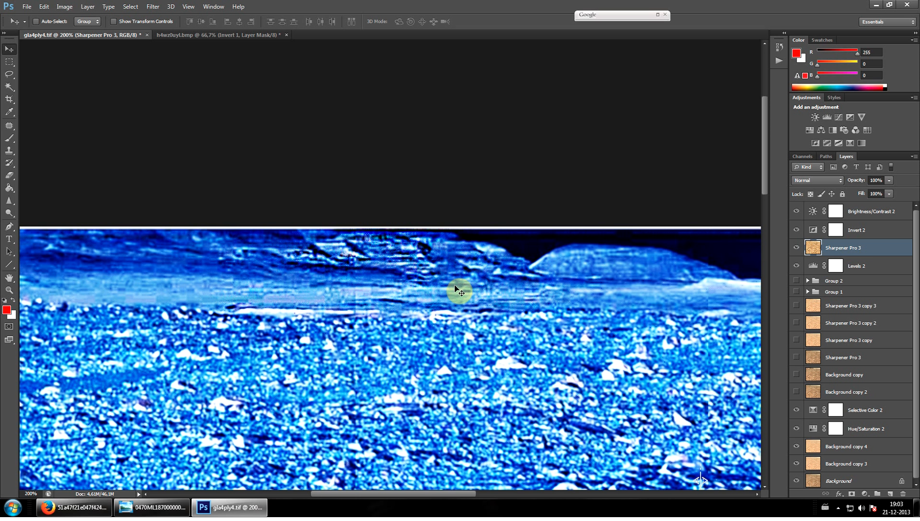
pyautogui.scroll(-2, 488, 243)
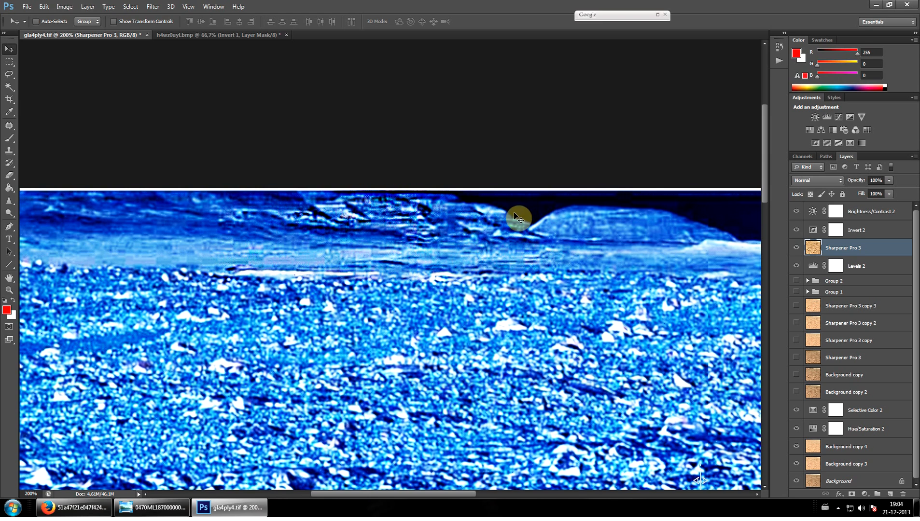
pyautogui.click(9, 290)
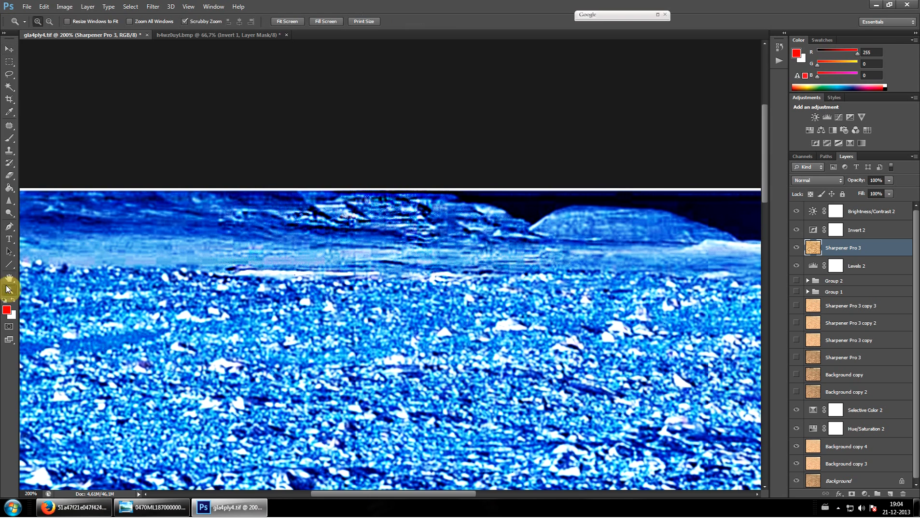
pyautogui.click(352, 230)
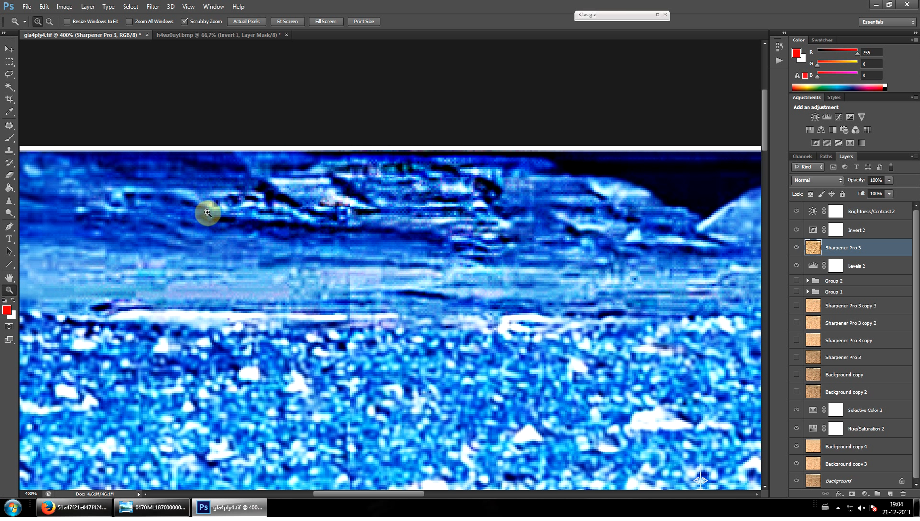
pyautogui.hotkey('ctrl', '-')
pyautogui.hotkey('ctrl', '-')
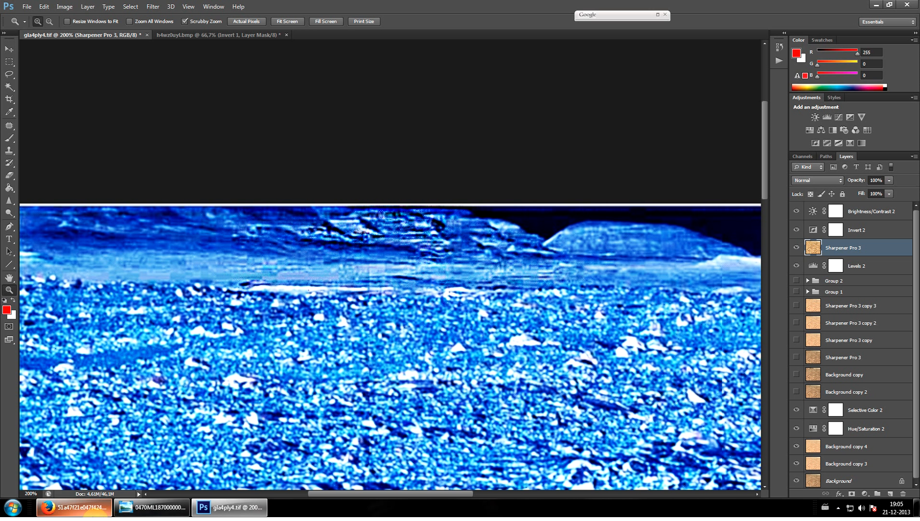
pyautogui.moveTo(87, 512)
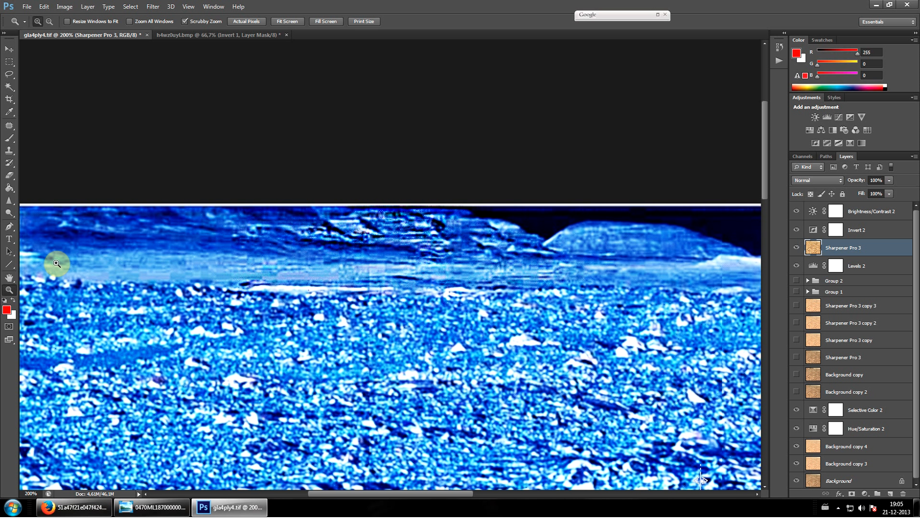